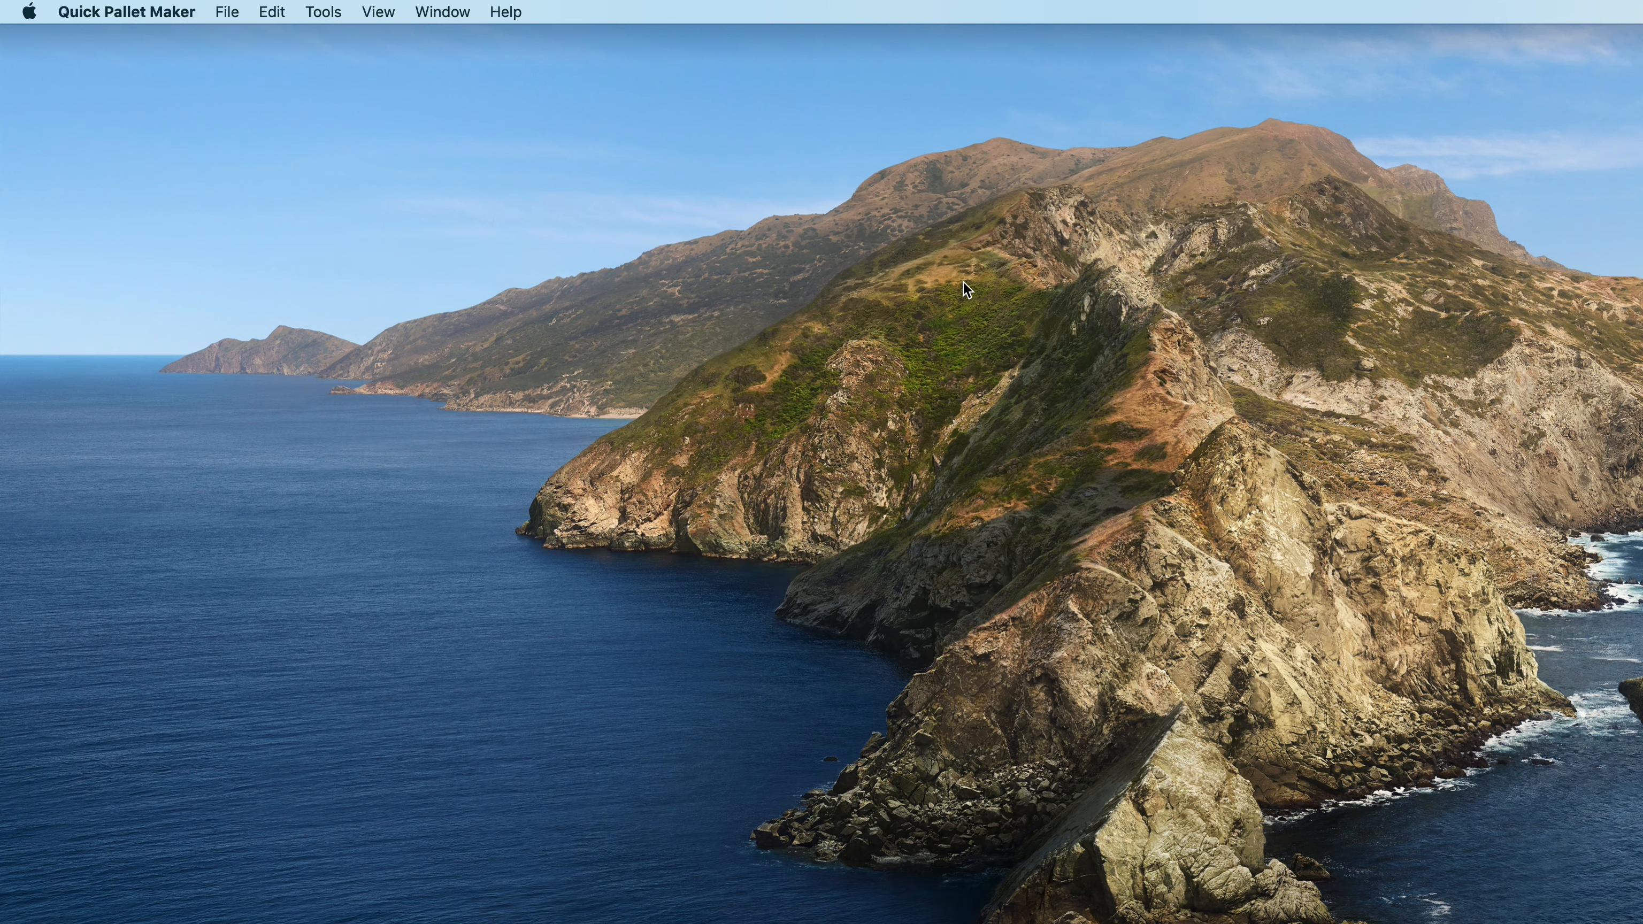
Step: Create a new data sheet starting from the primary package and put the Standard Cases and Pallets window away
click(227, 12)
mouse_move(230, 42)
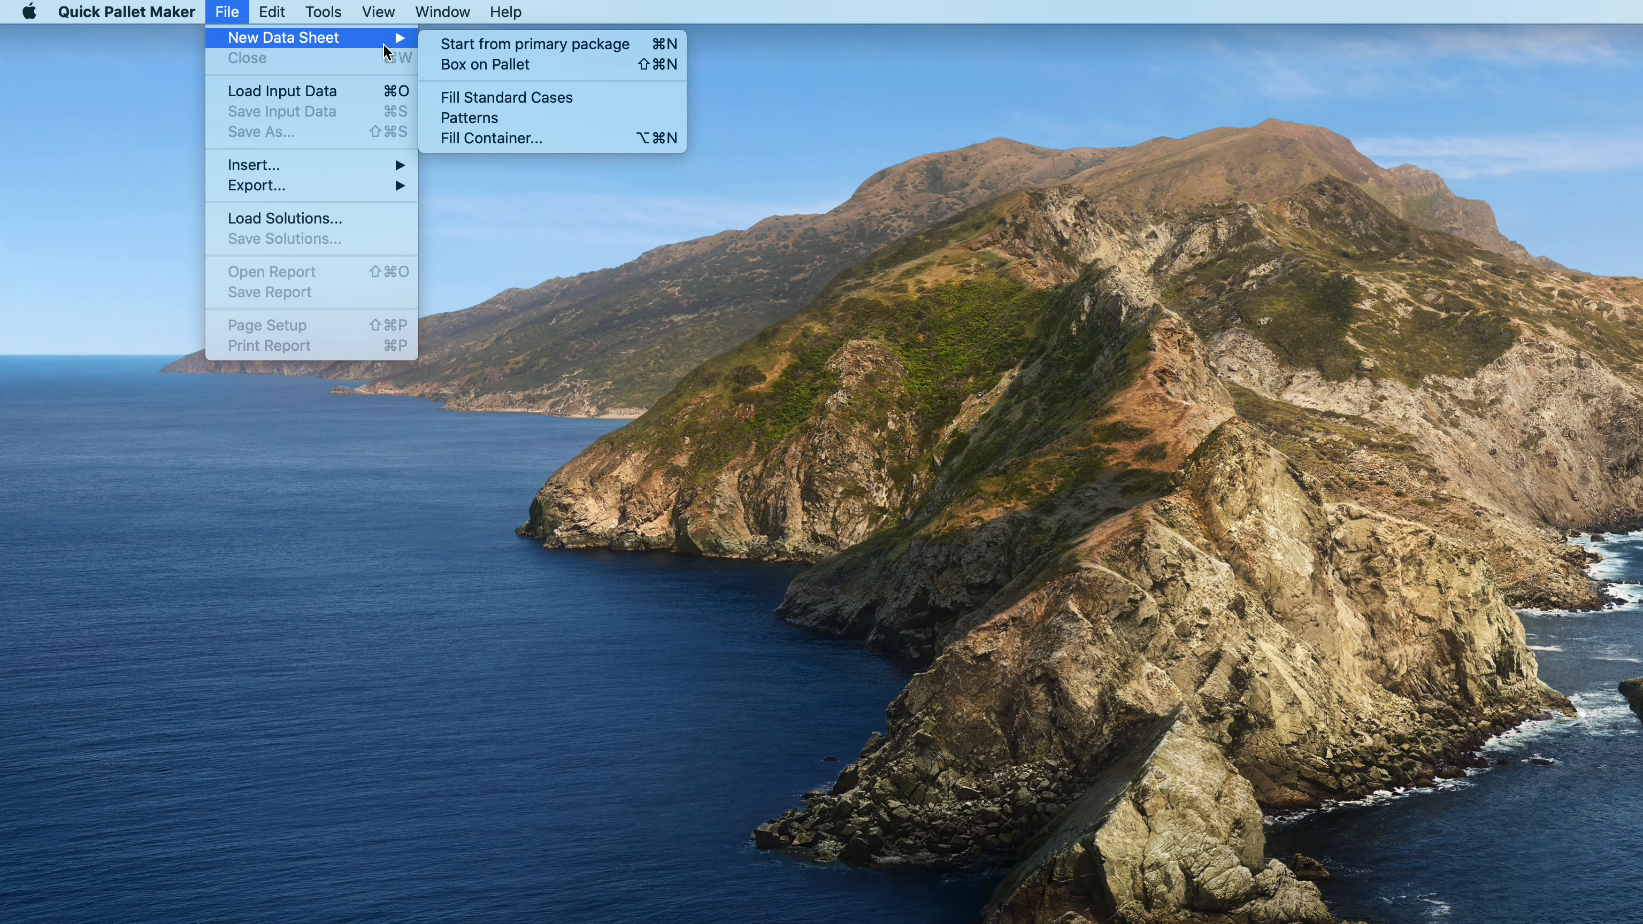
click(543, 34)
click(385, 12)
mouse_move(254, 40)
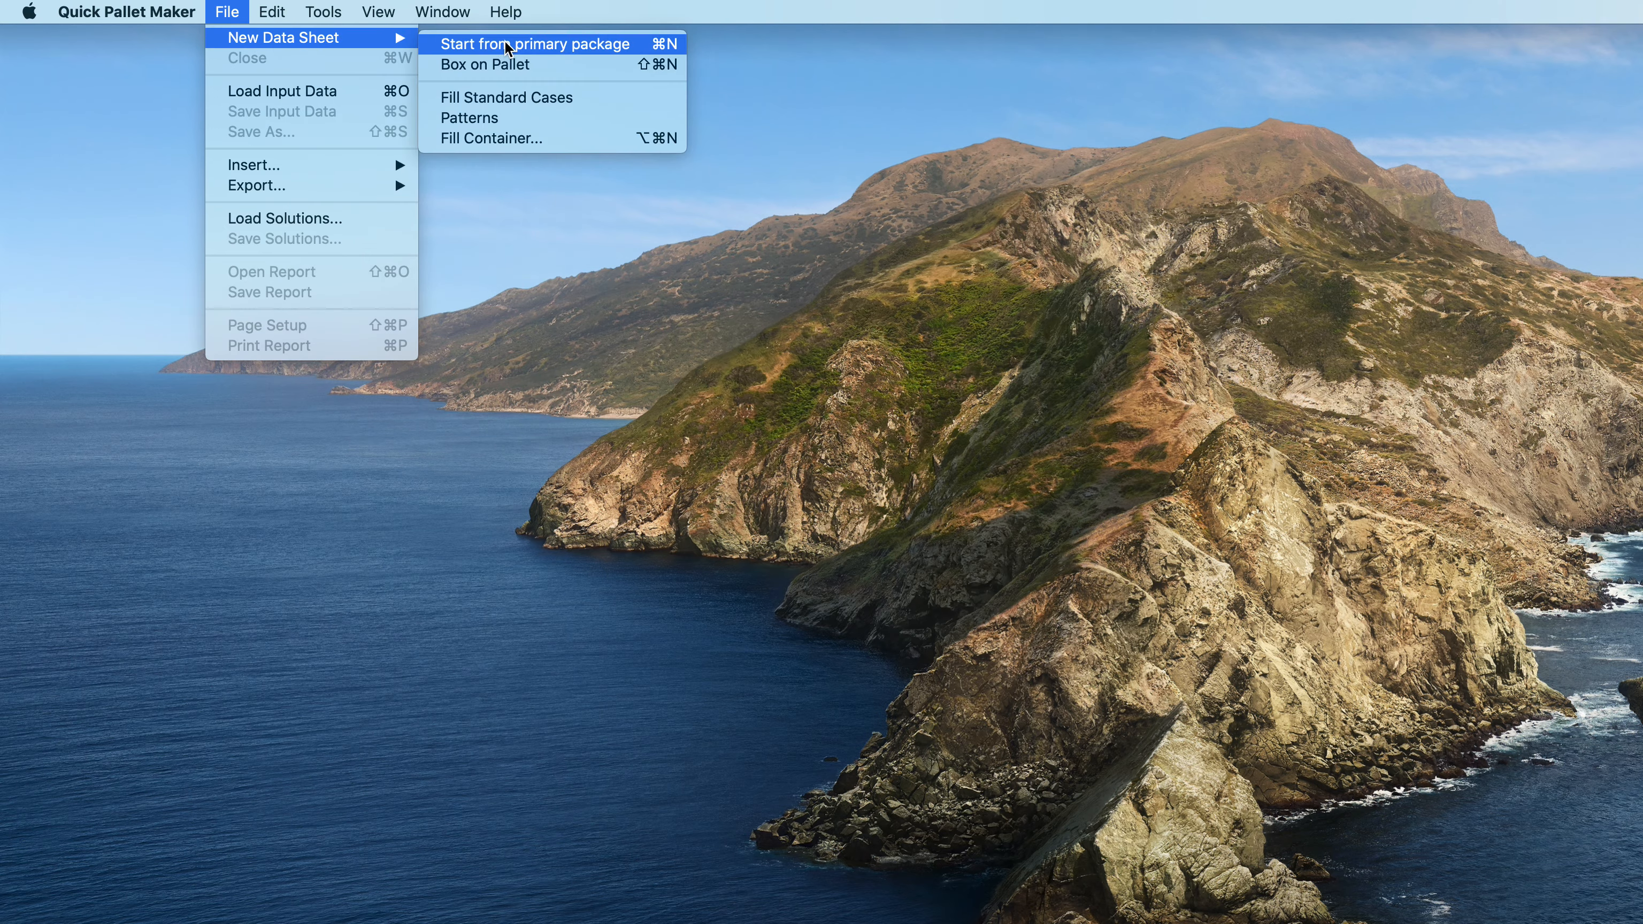
click(507, 41)
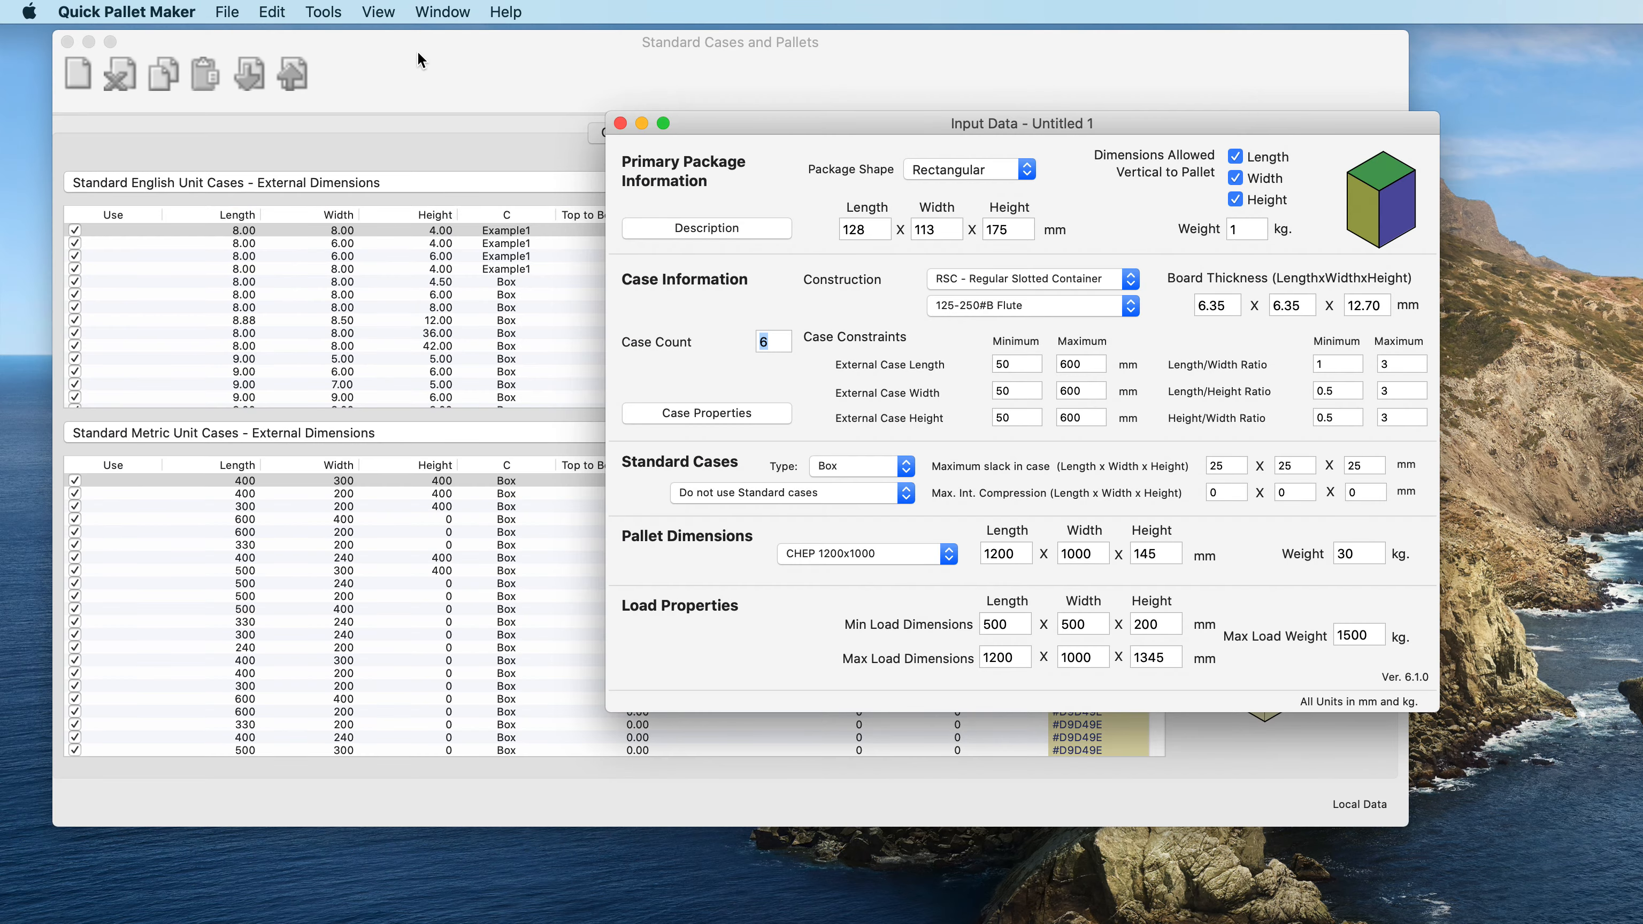
click(89, 41)
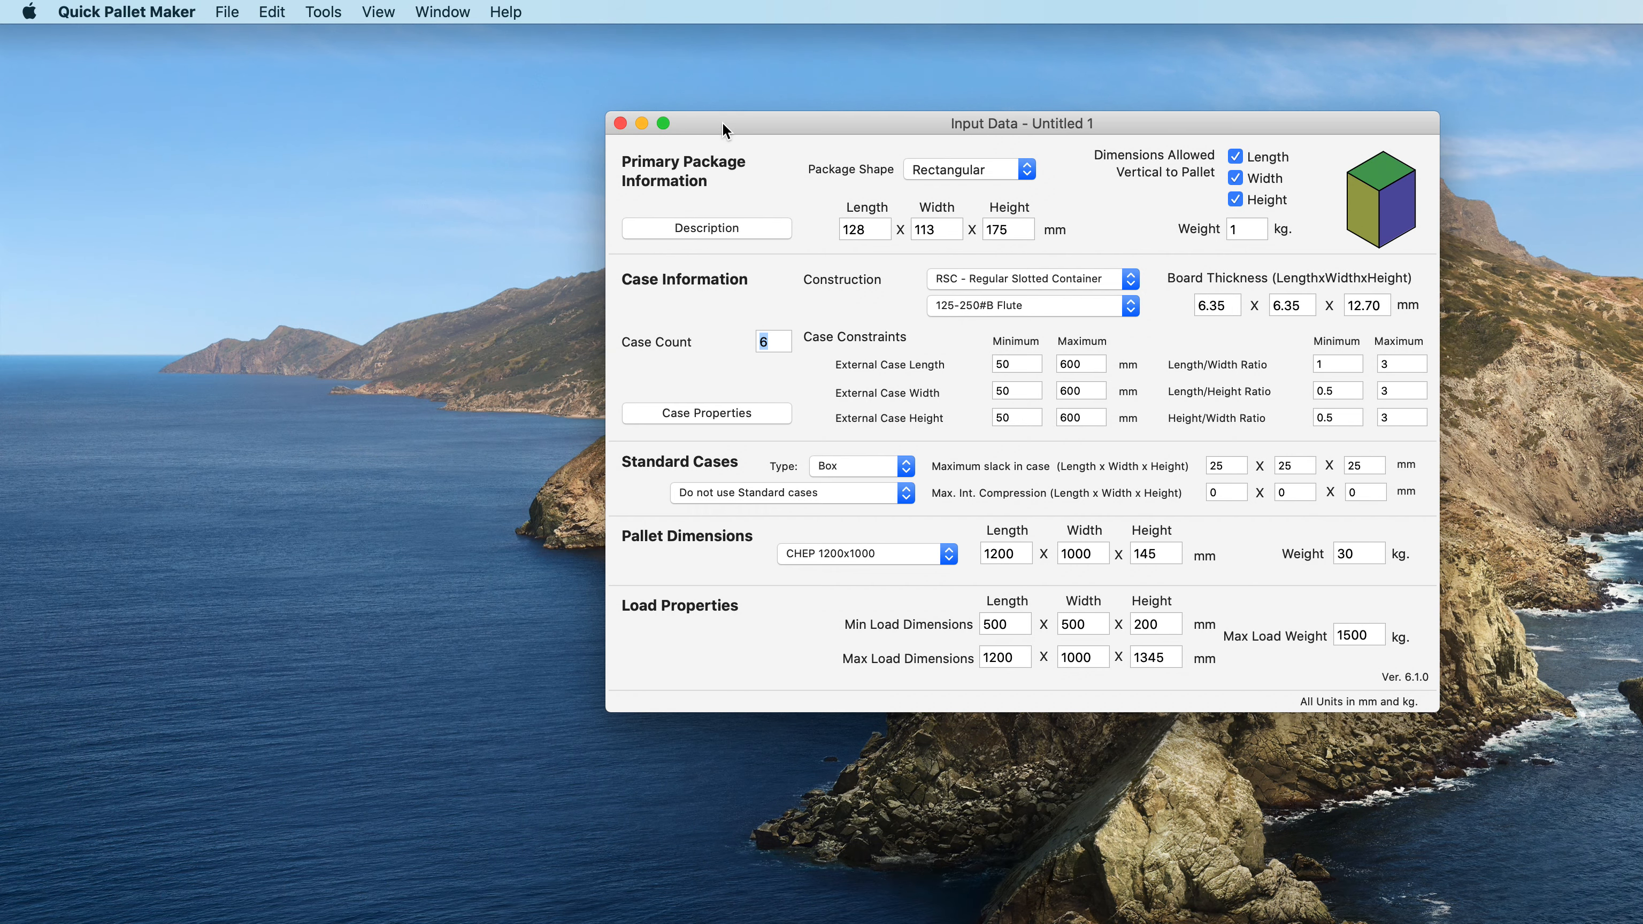
drag(723, 123, 479, 99)
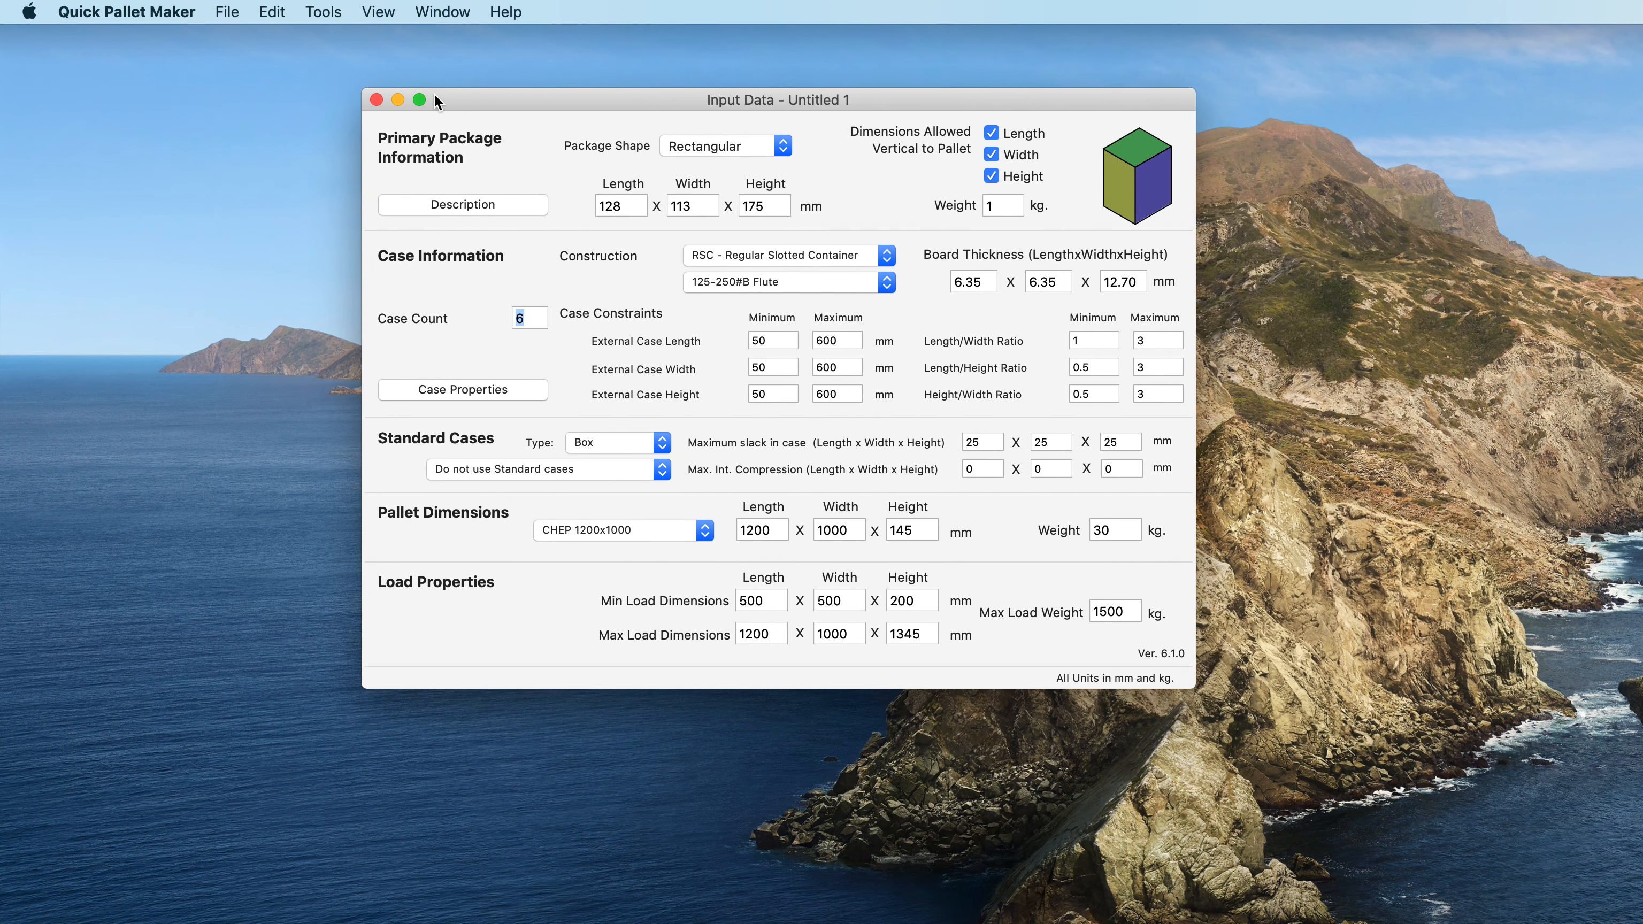
Step: Switch the new data sheet's units to in/lbs
click(321, 9)
mouse_move(524, 354)
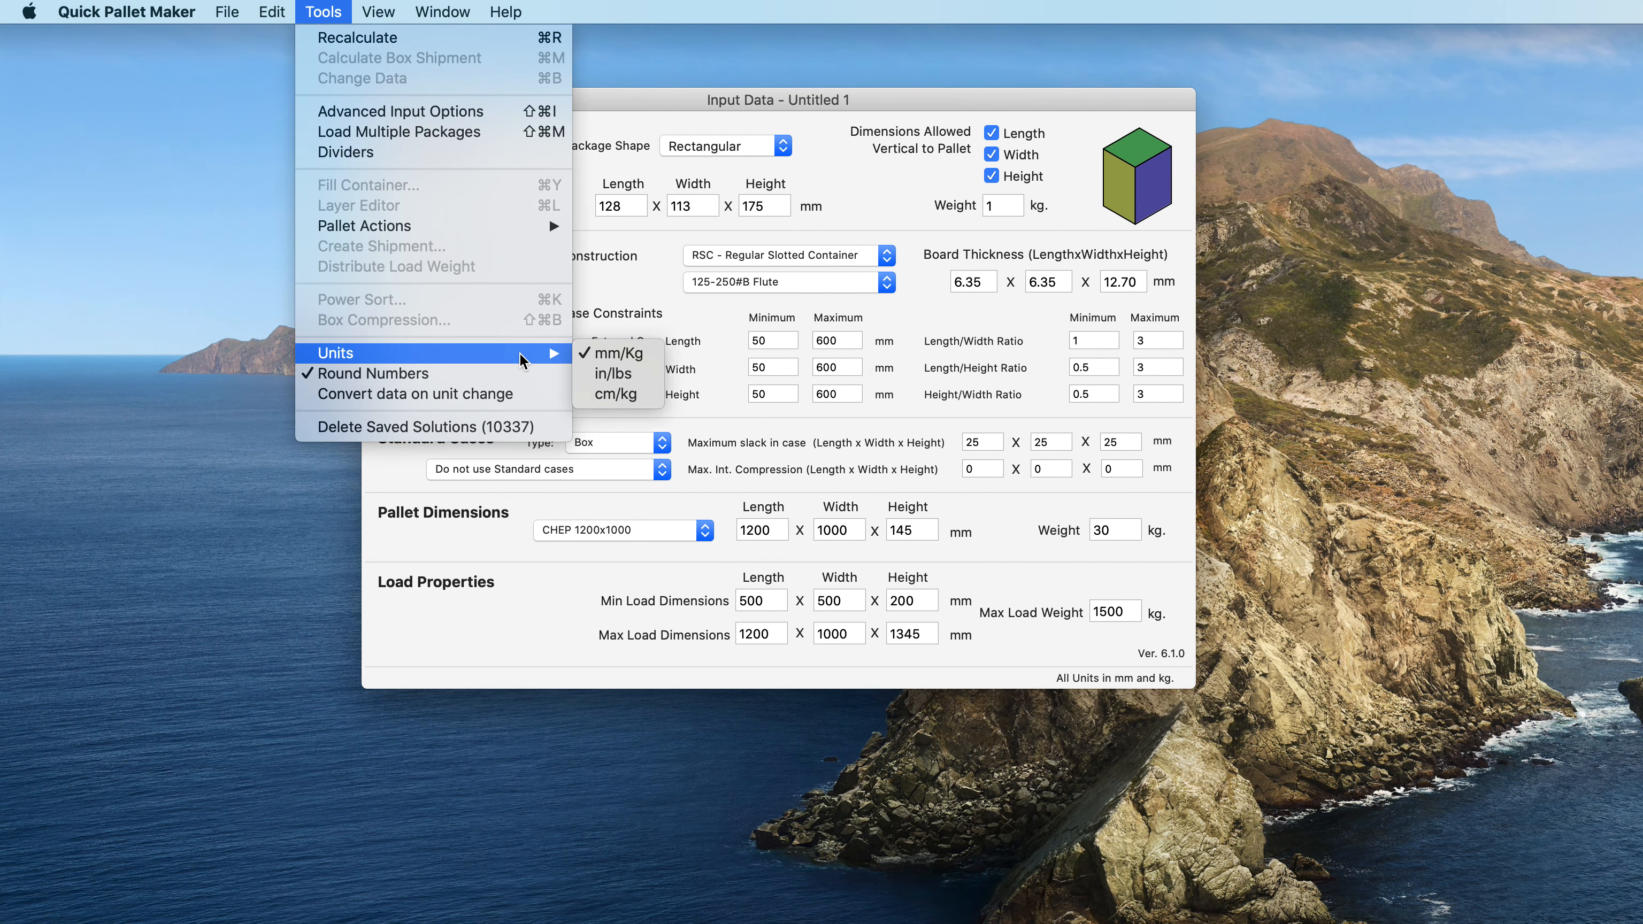
click(615, 374)
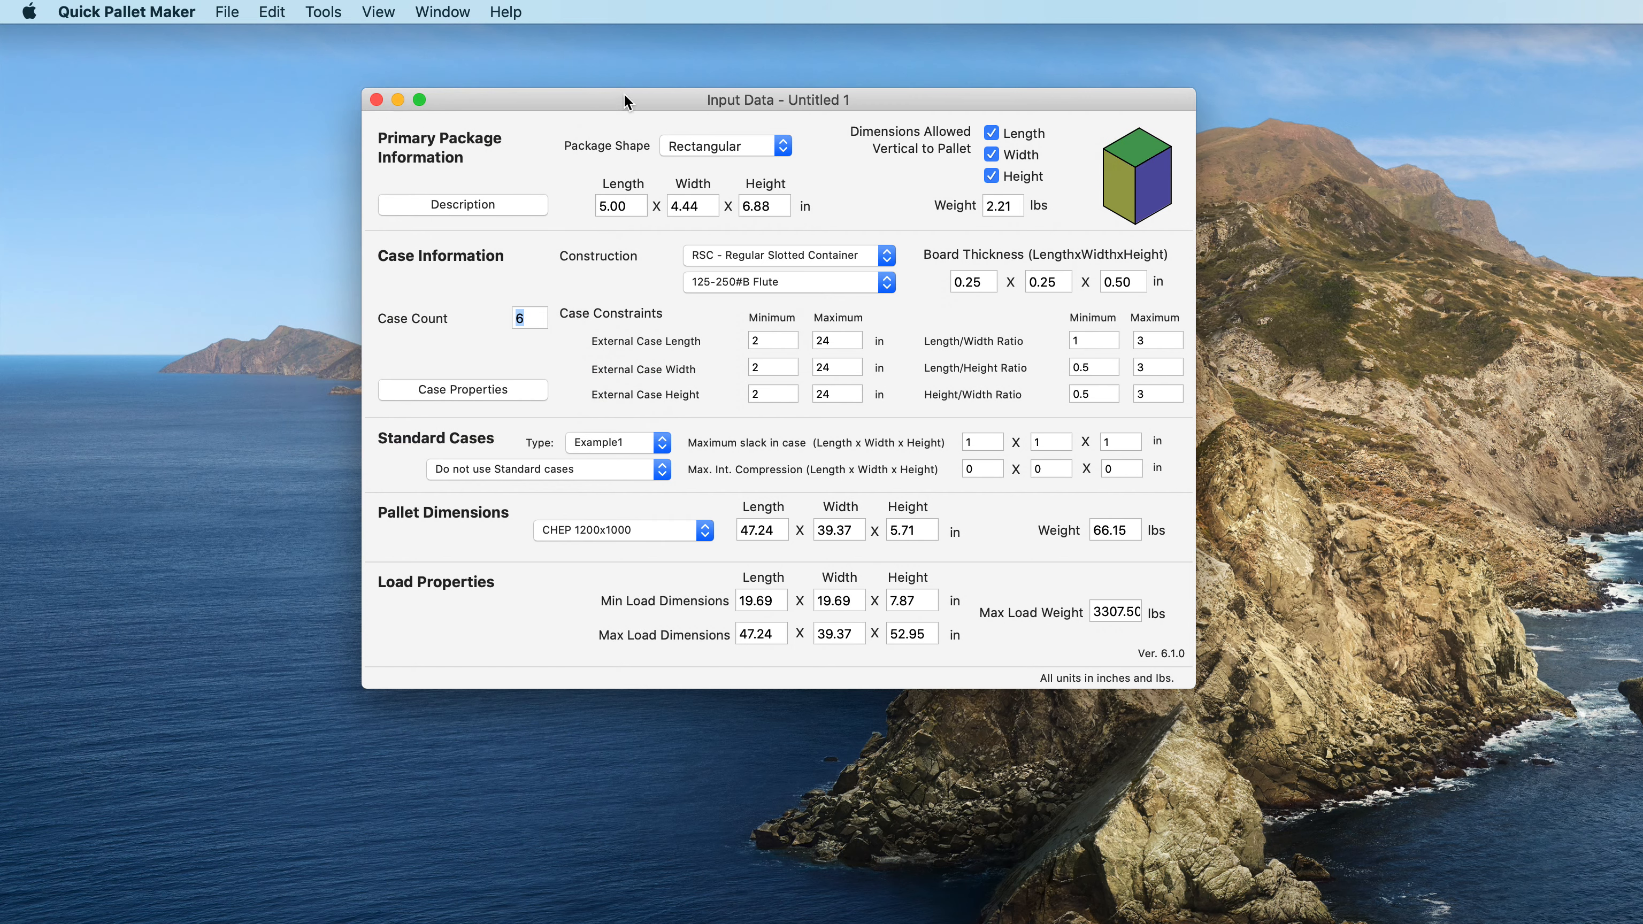
Step: Define the primary package as 2 x 1.5 x 3 in, weighing 0.05 lbs, with only its height allowed vertical
click(614, 206)
text(2)
click(671, 207)
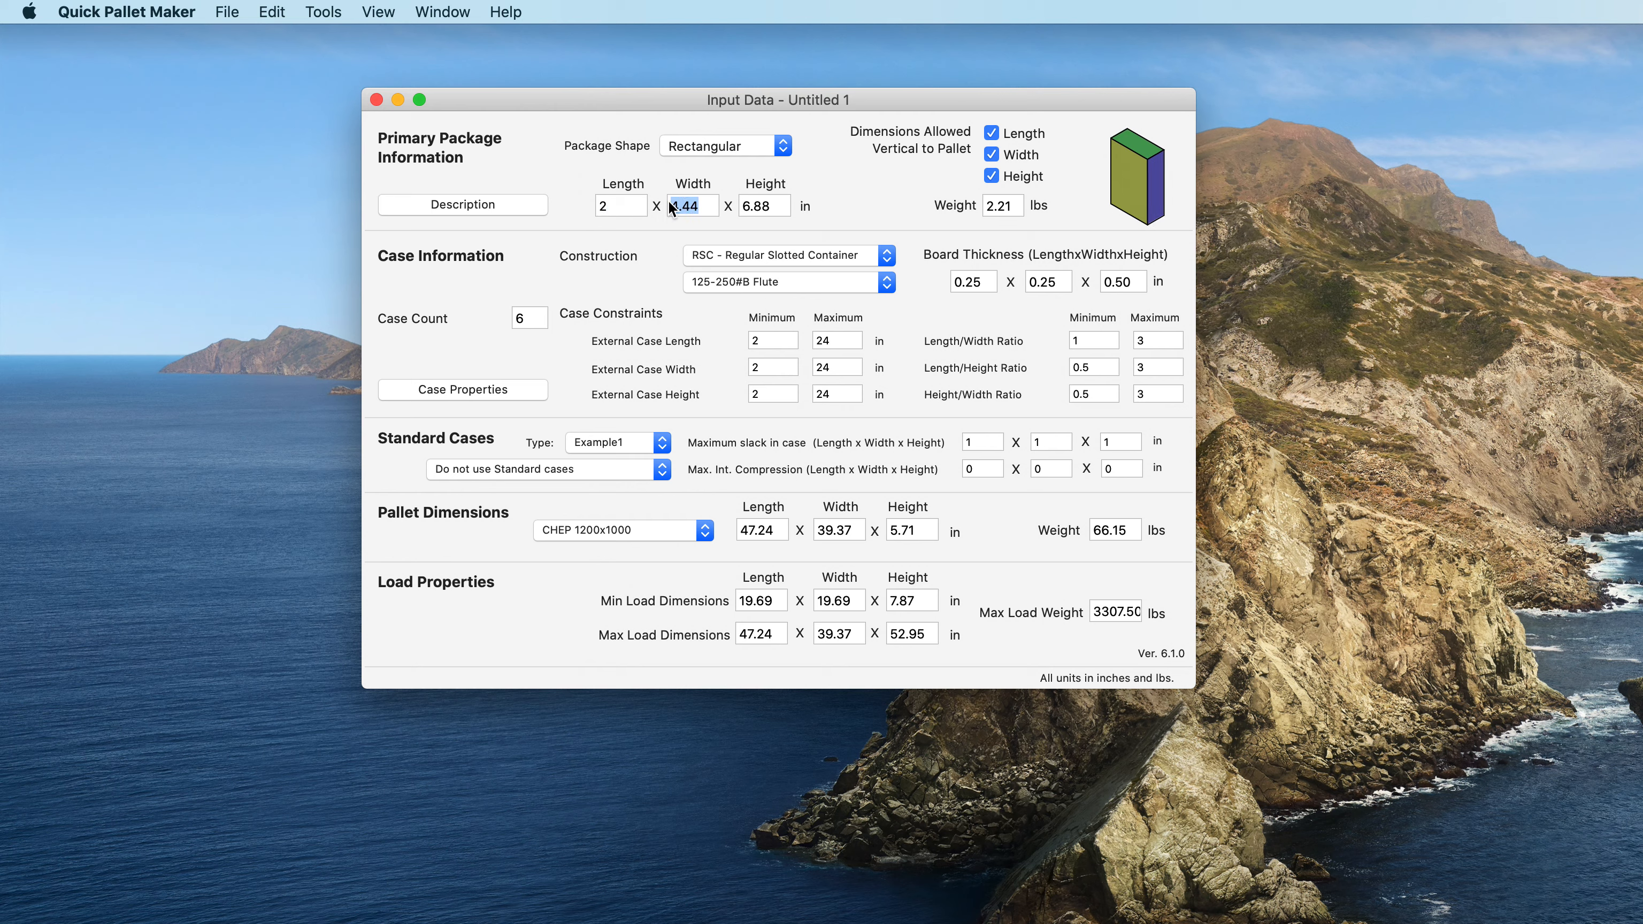
text(1.5)
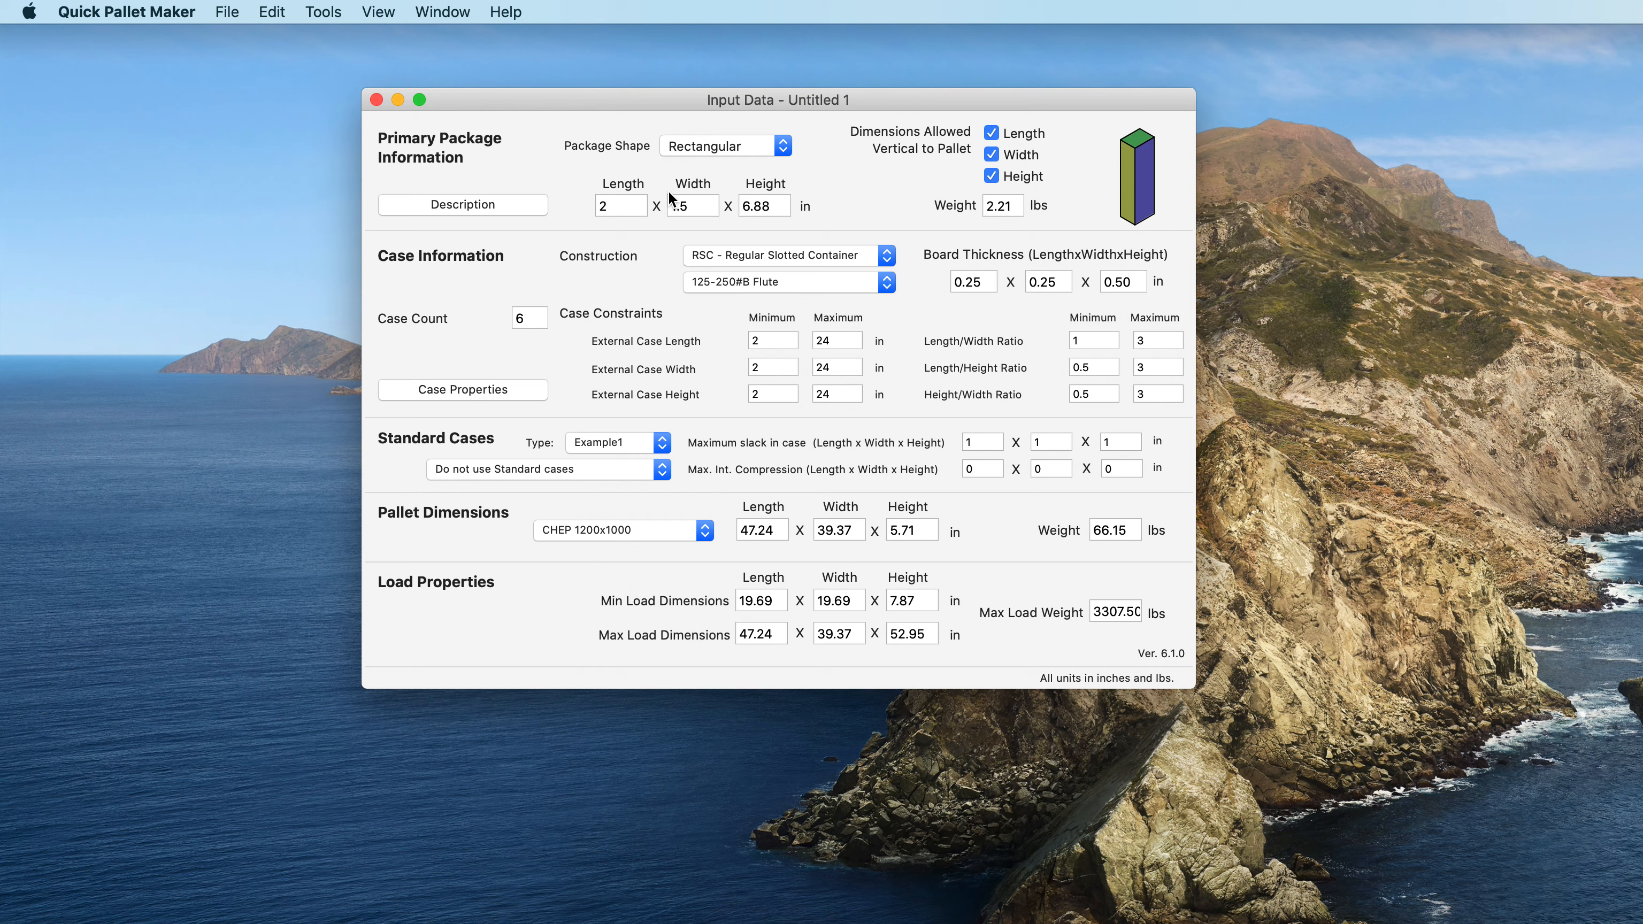
key(Tab)
text(3)
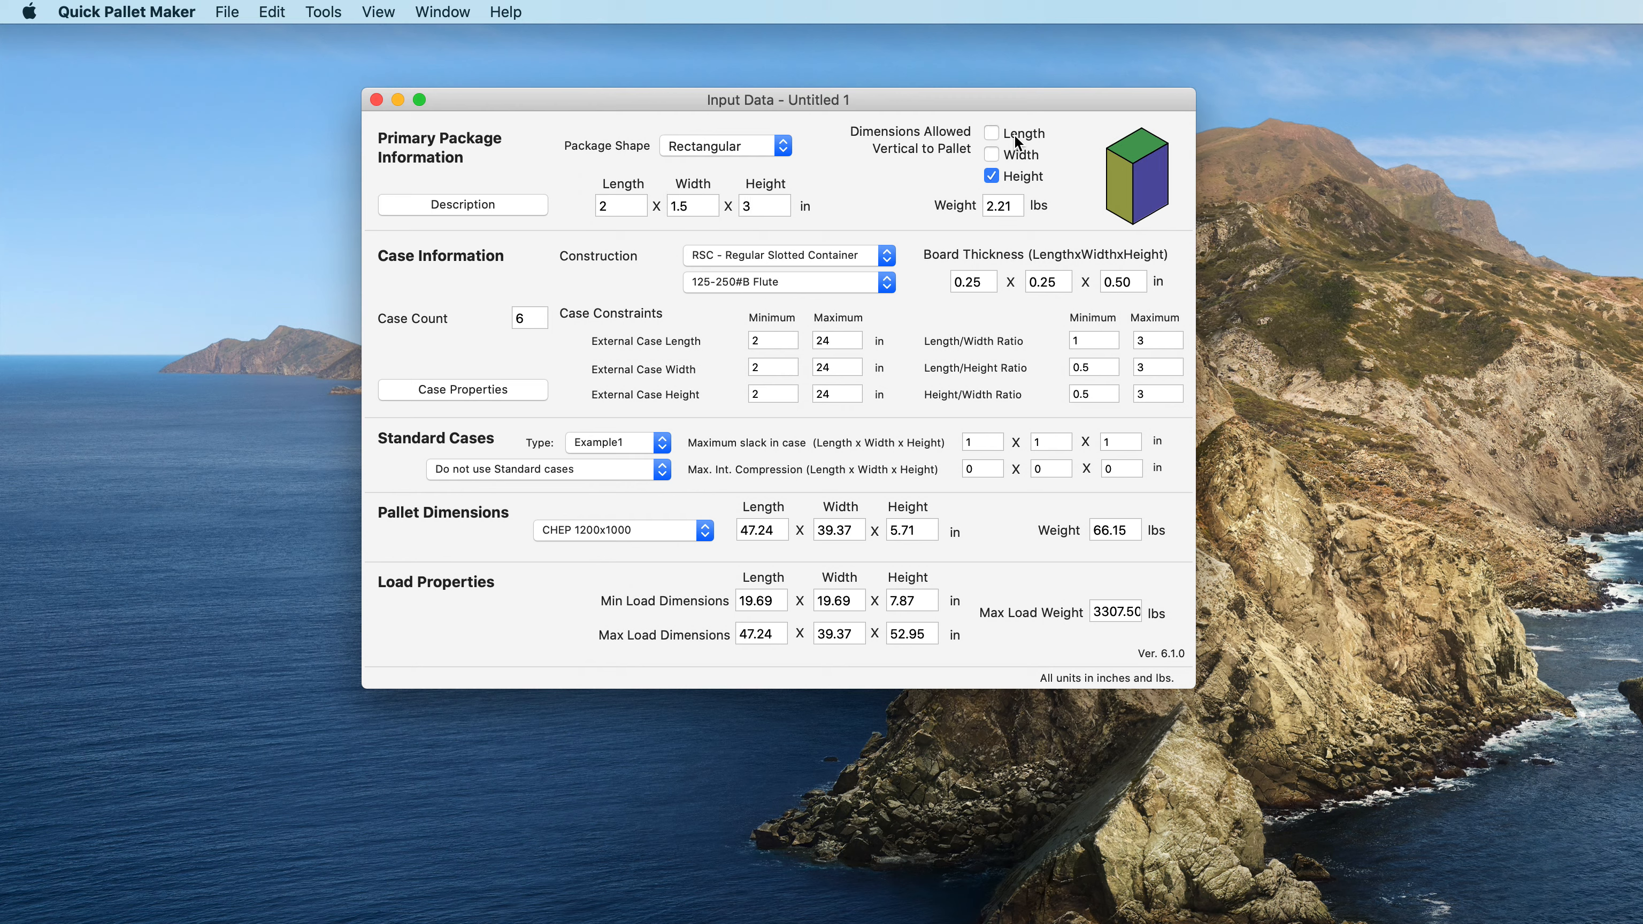
key(Tab)
text(0.05)
Step: Calculate the available case and pallet solutions from the entered package data
mouse_move(1117, 180)
click(323, 12)
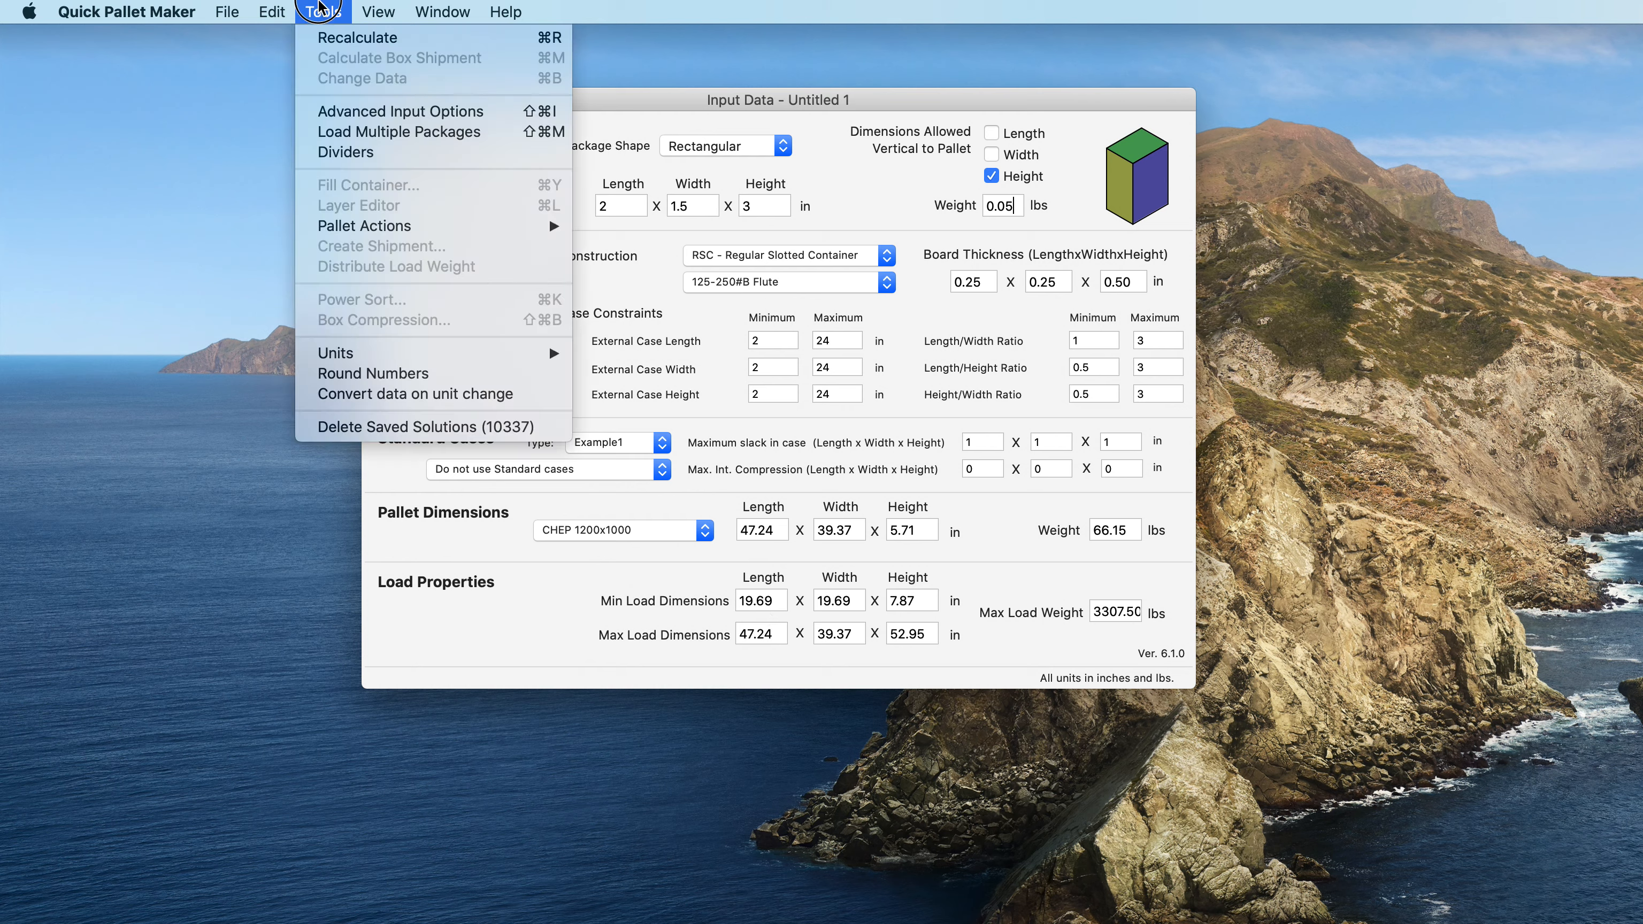
click(318, 39)
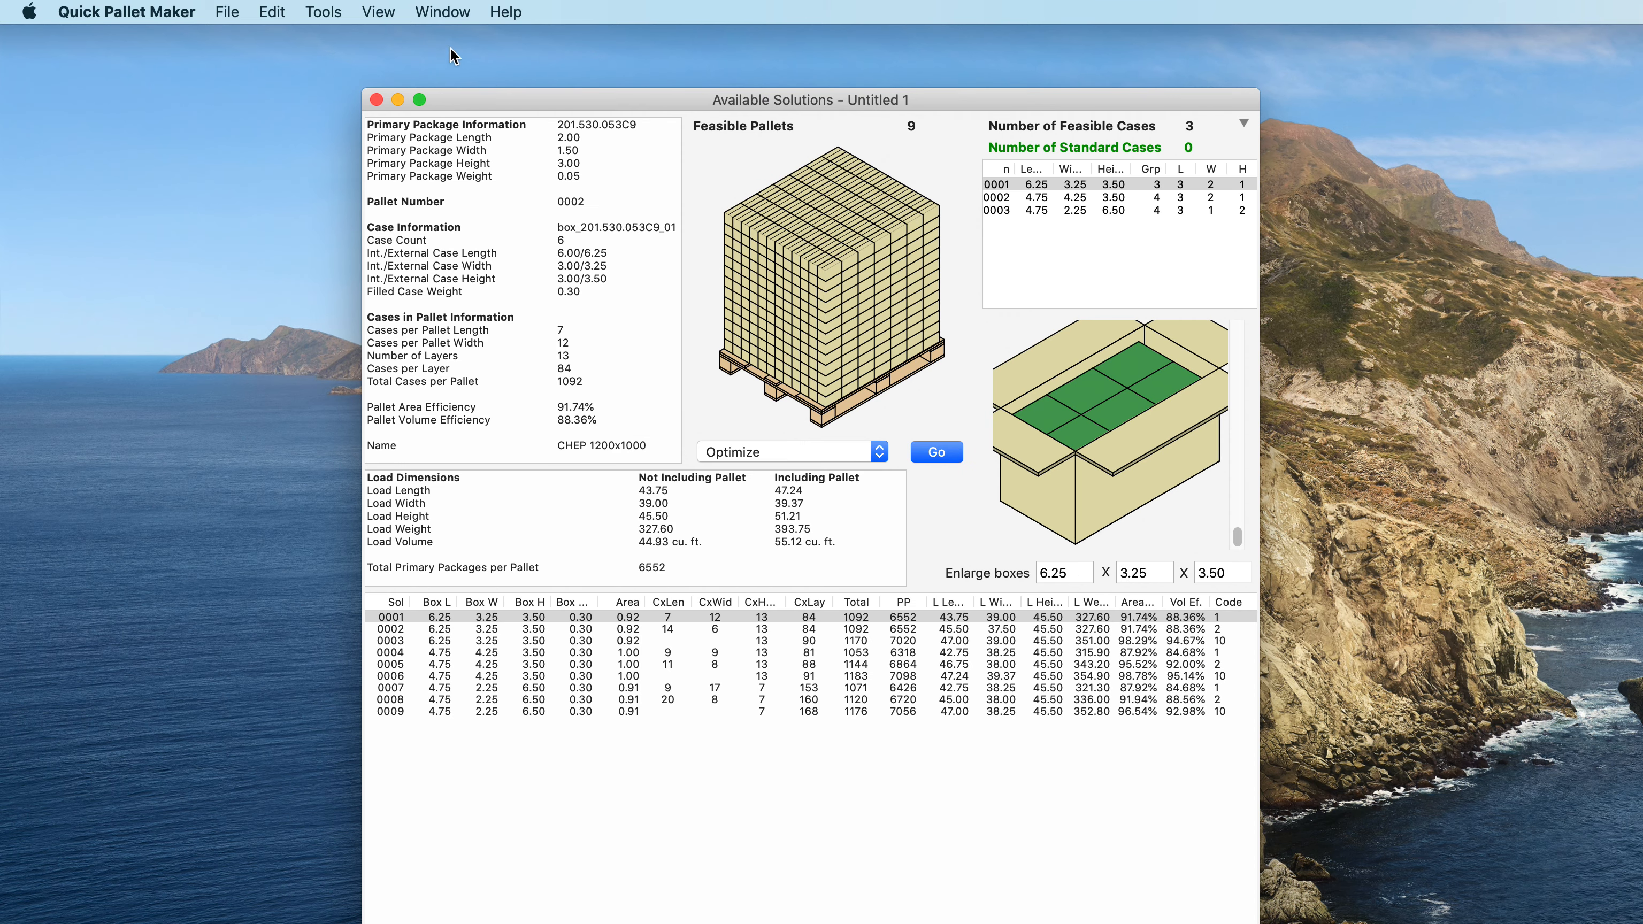
Step: Return to the input data, set the case count to 12 and recalculate the solutions
click(323, 12)
click(361, 80)
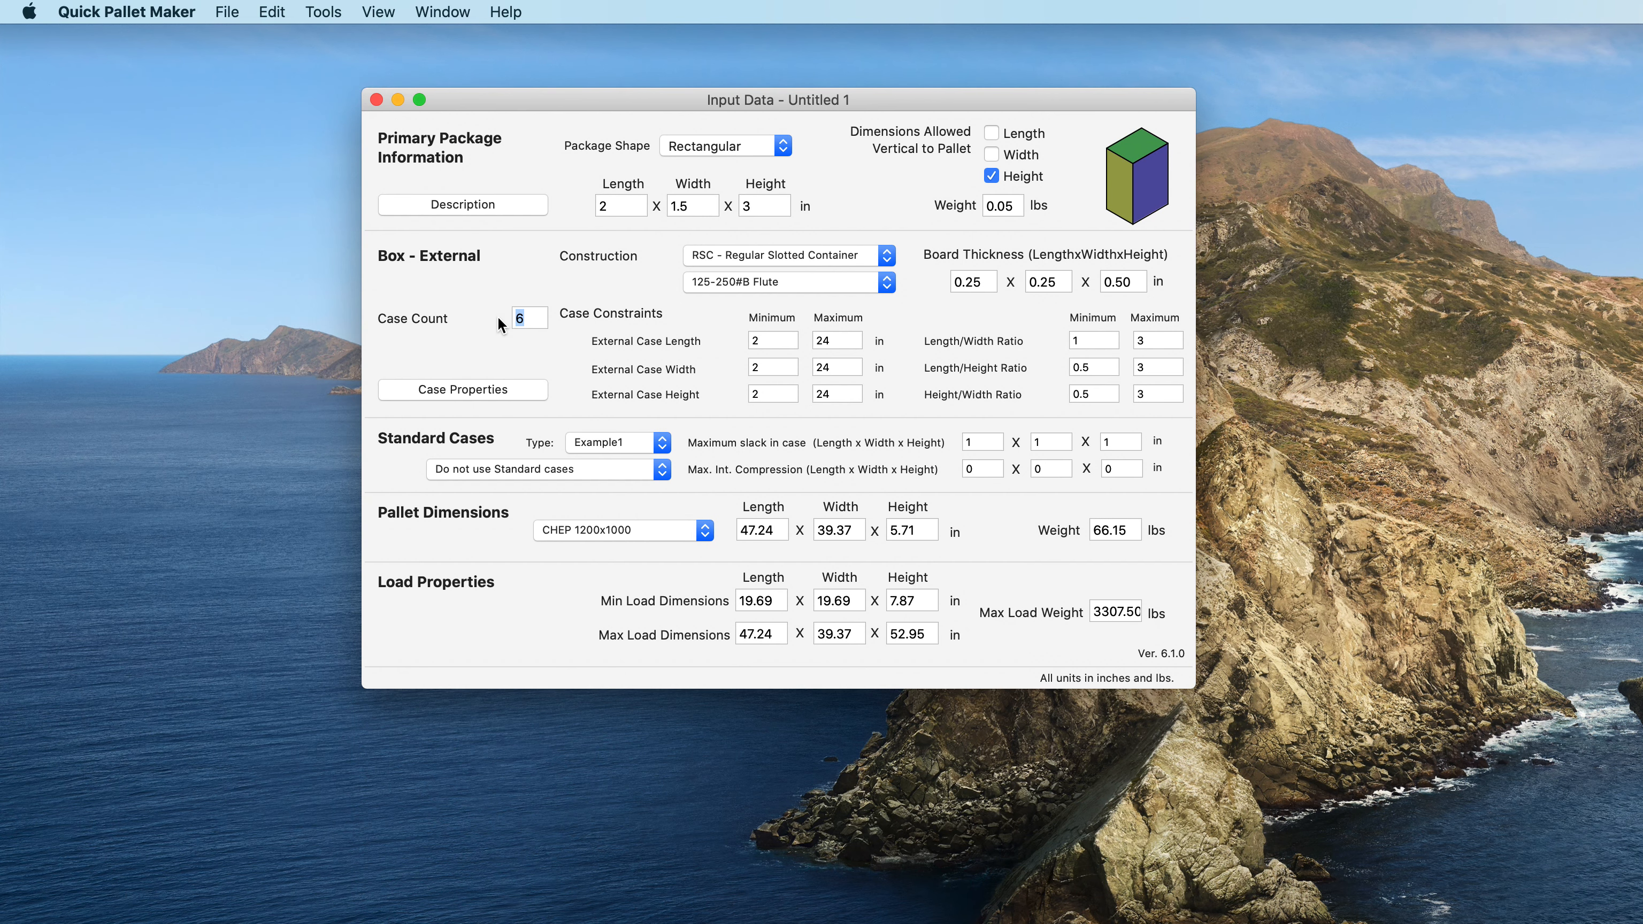
click(323, 11)
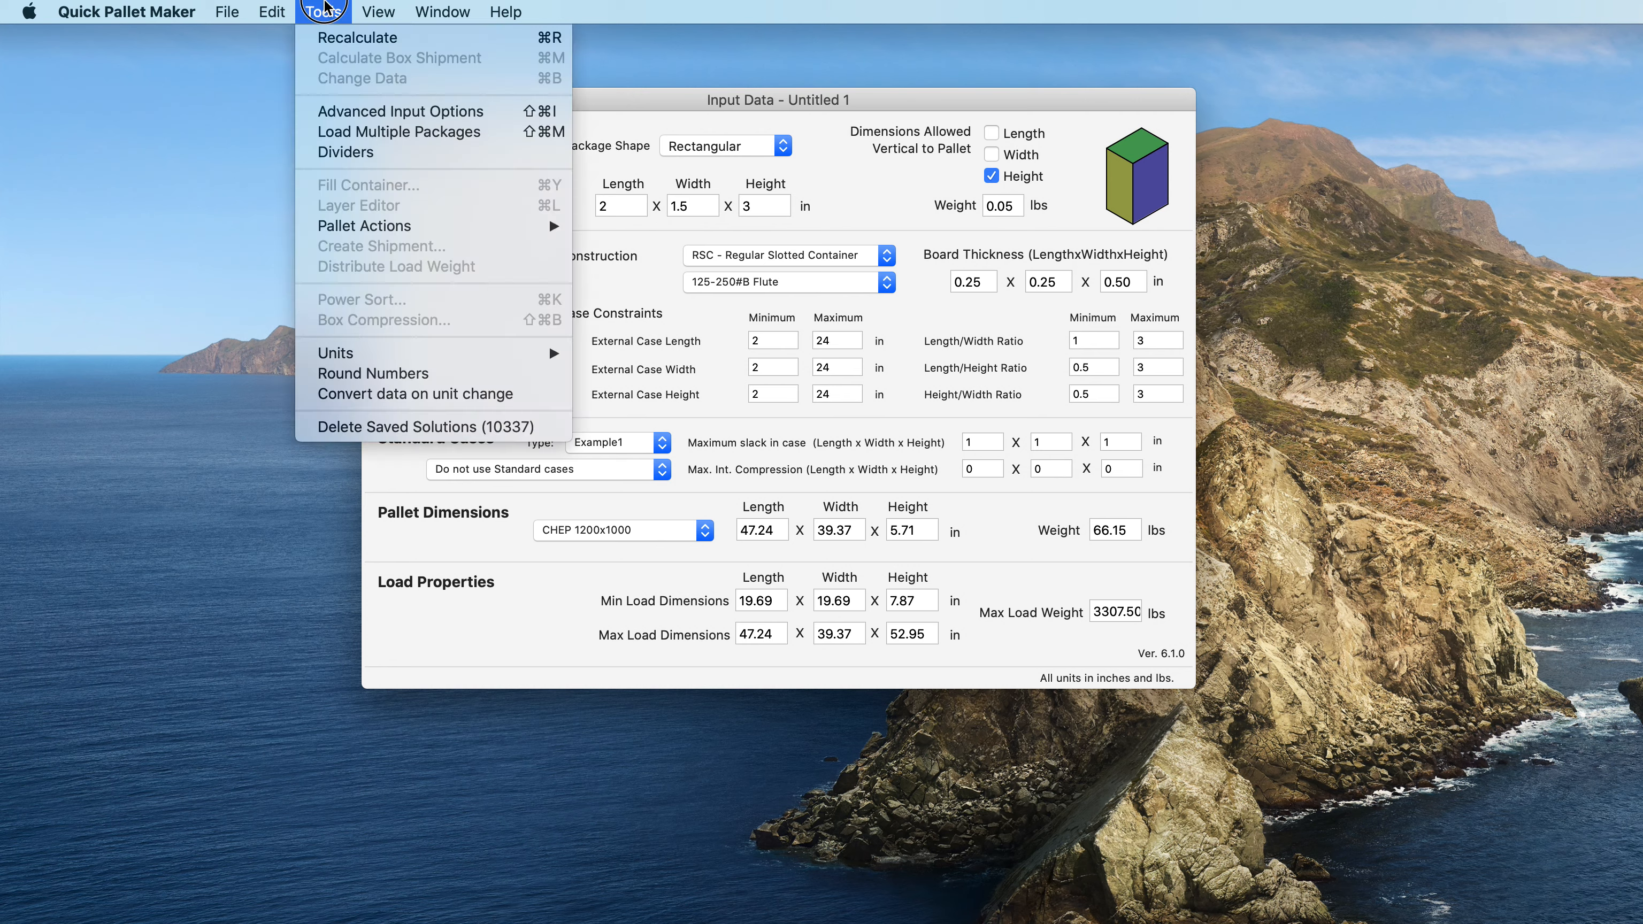
click(326, 39)
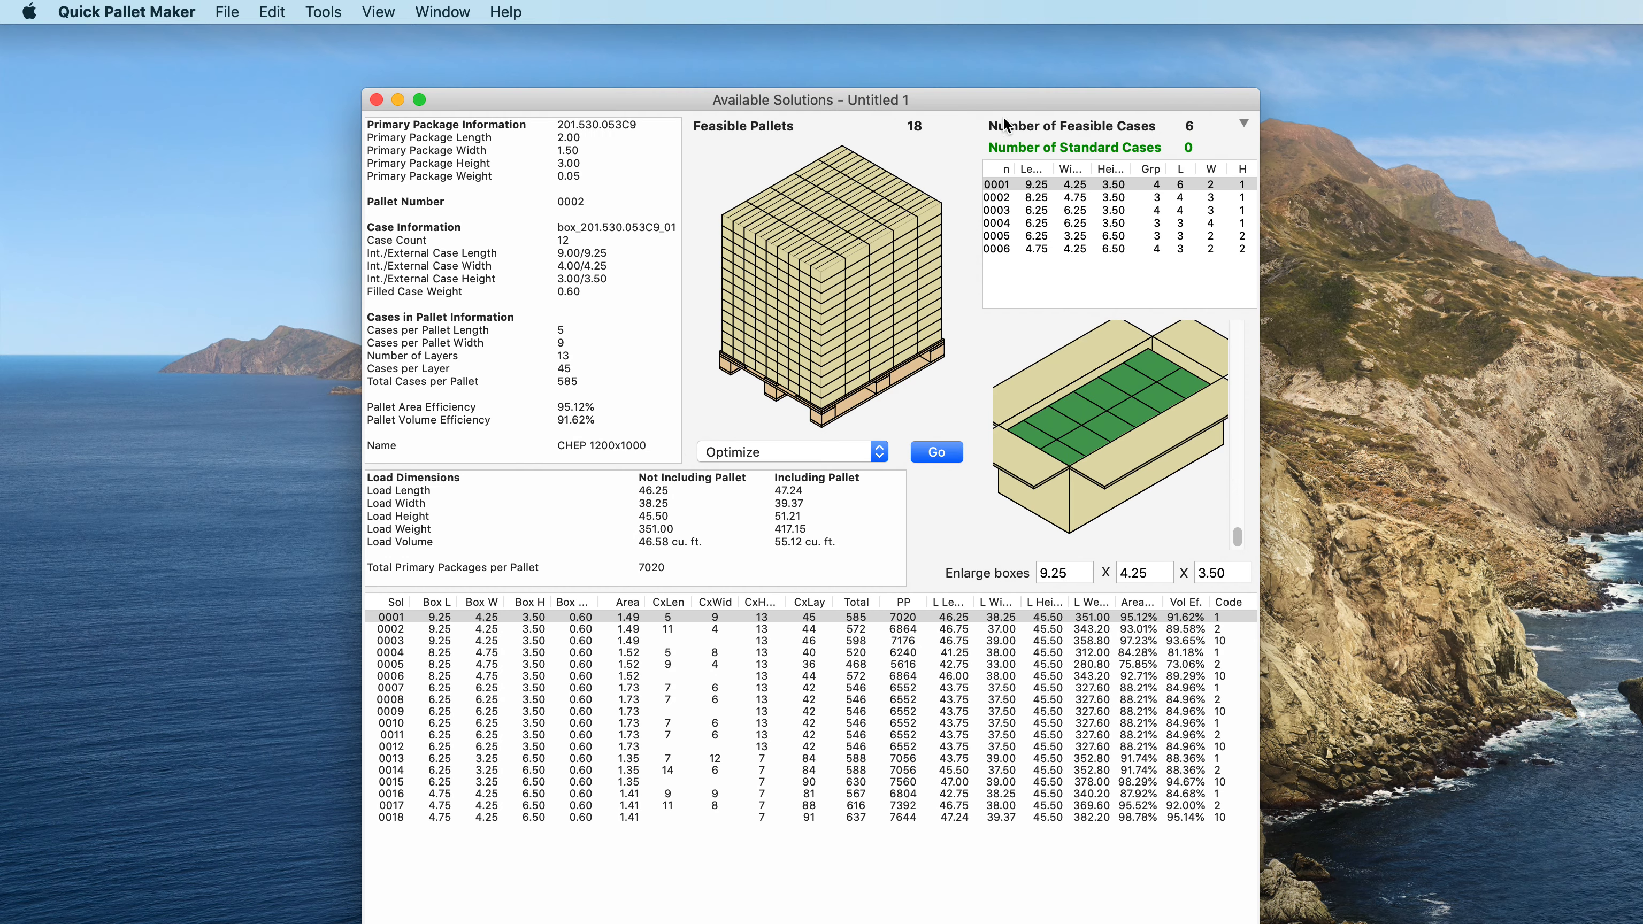
drag(988, 95, 904, 36)
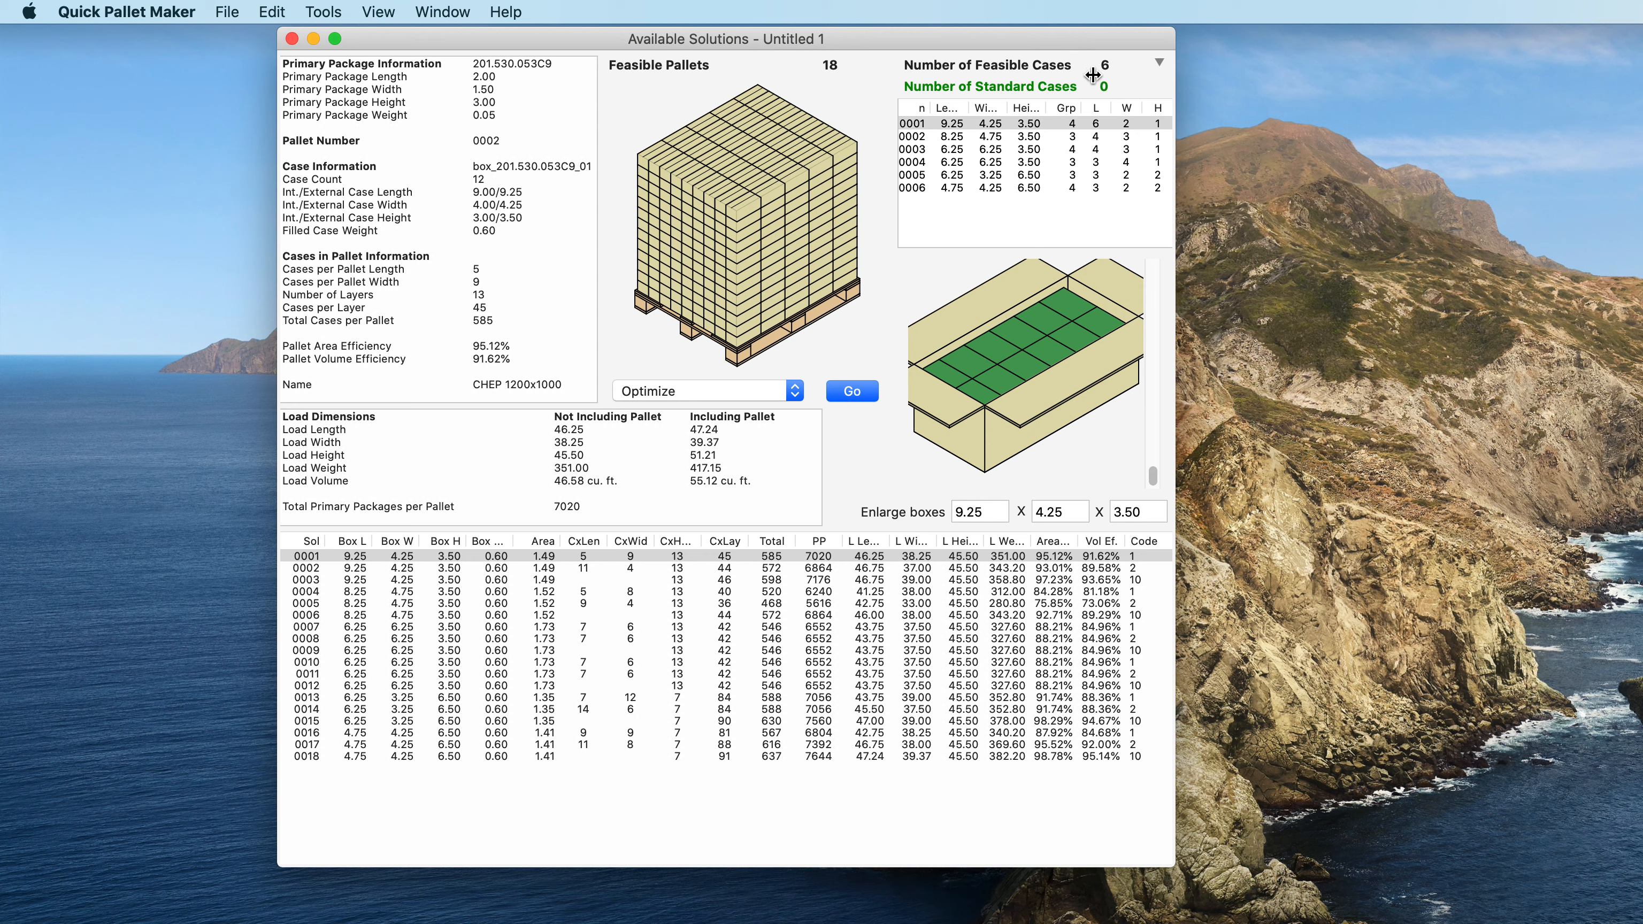
Step: Examine the packing arrangement of each feasible case in the list, from 0001 through 0006
click(970, 123)
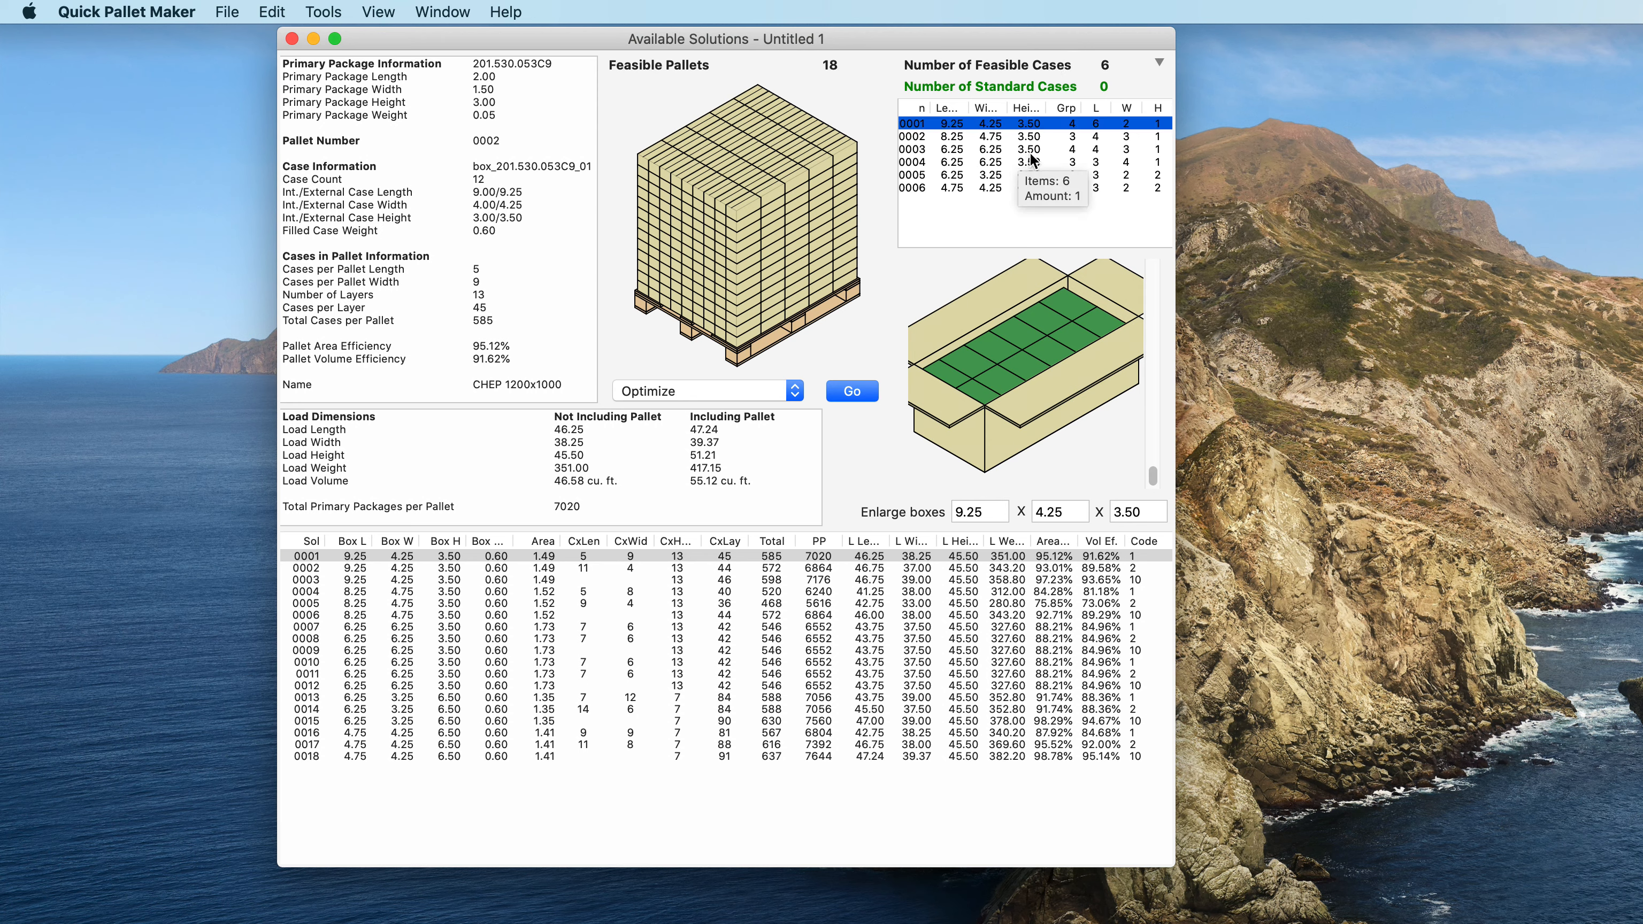
key(Down)
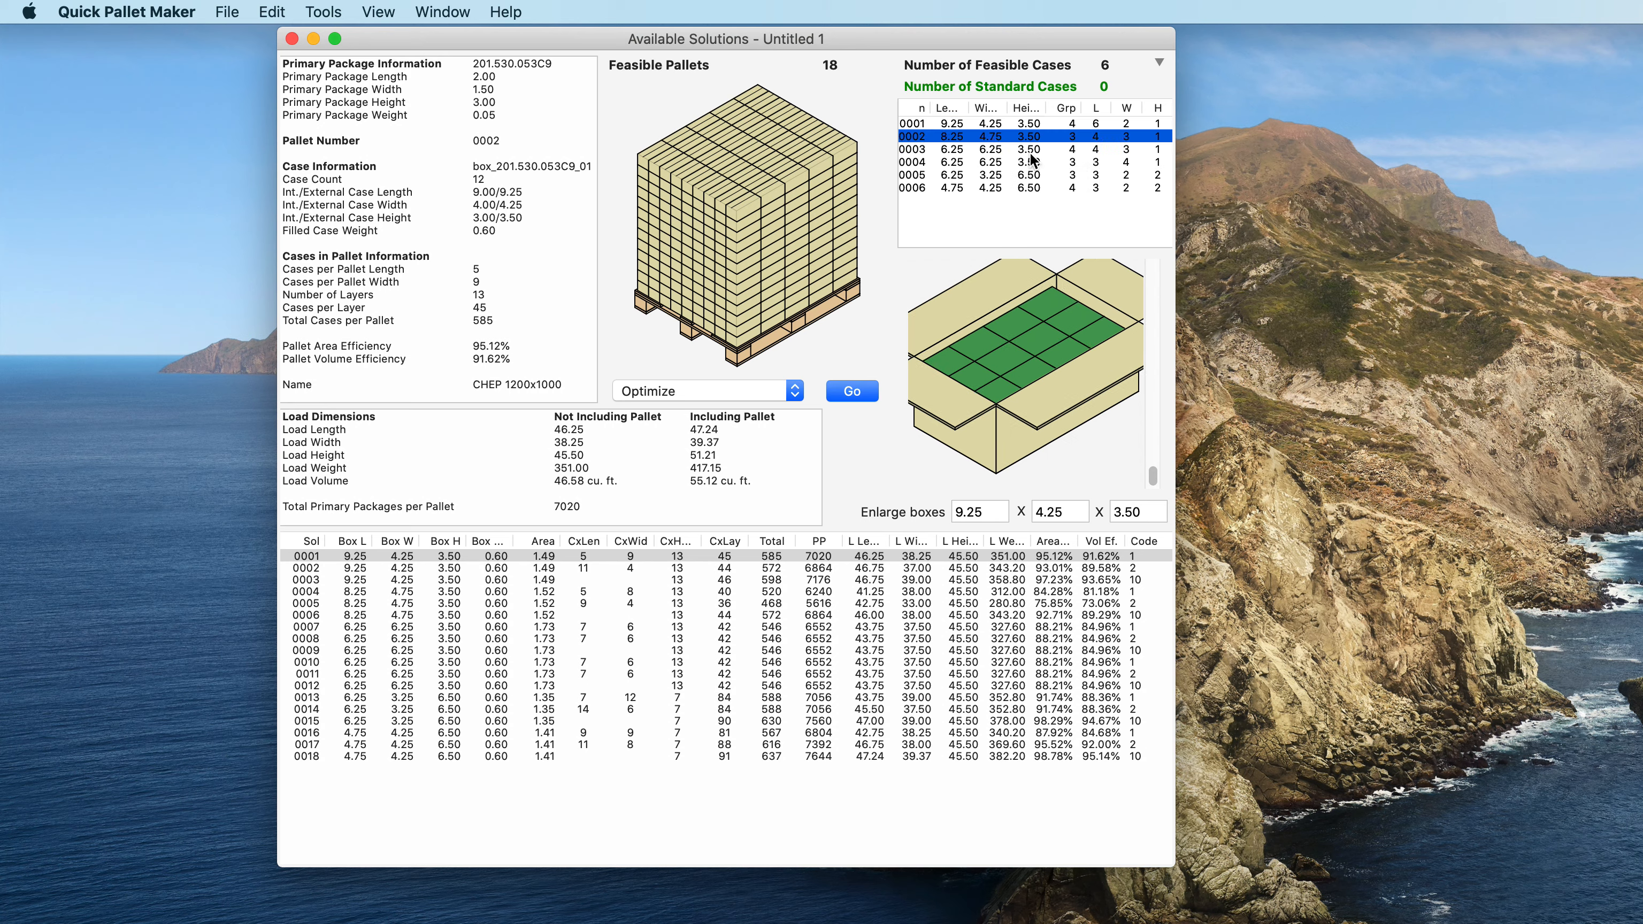
key(Down)
key(Down)
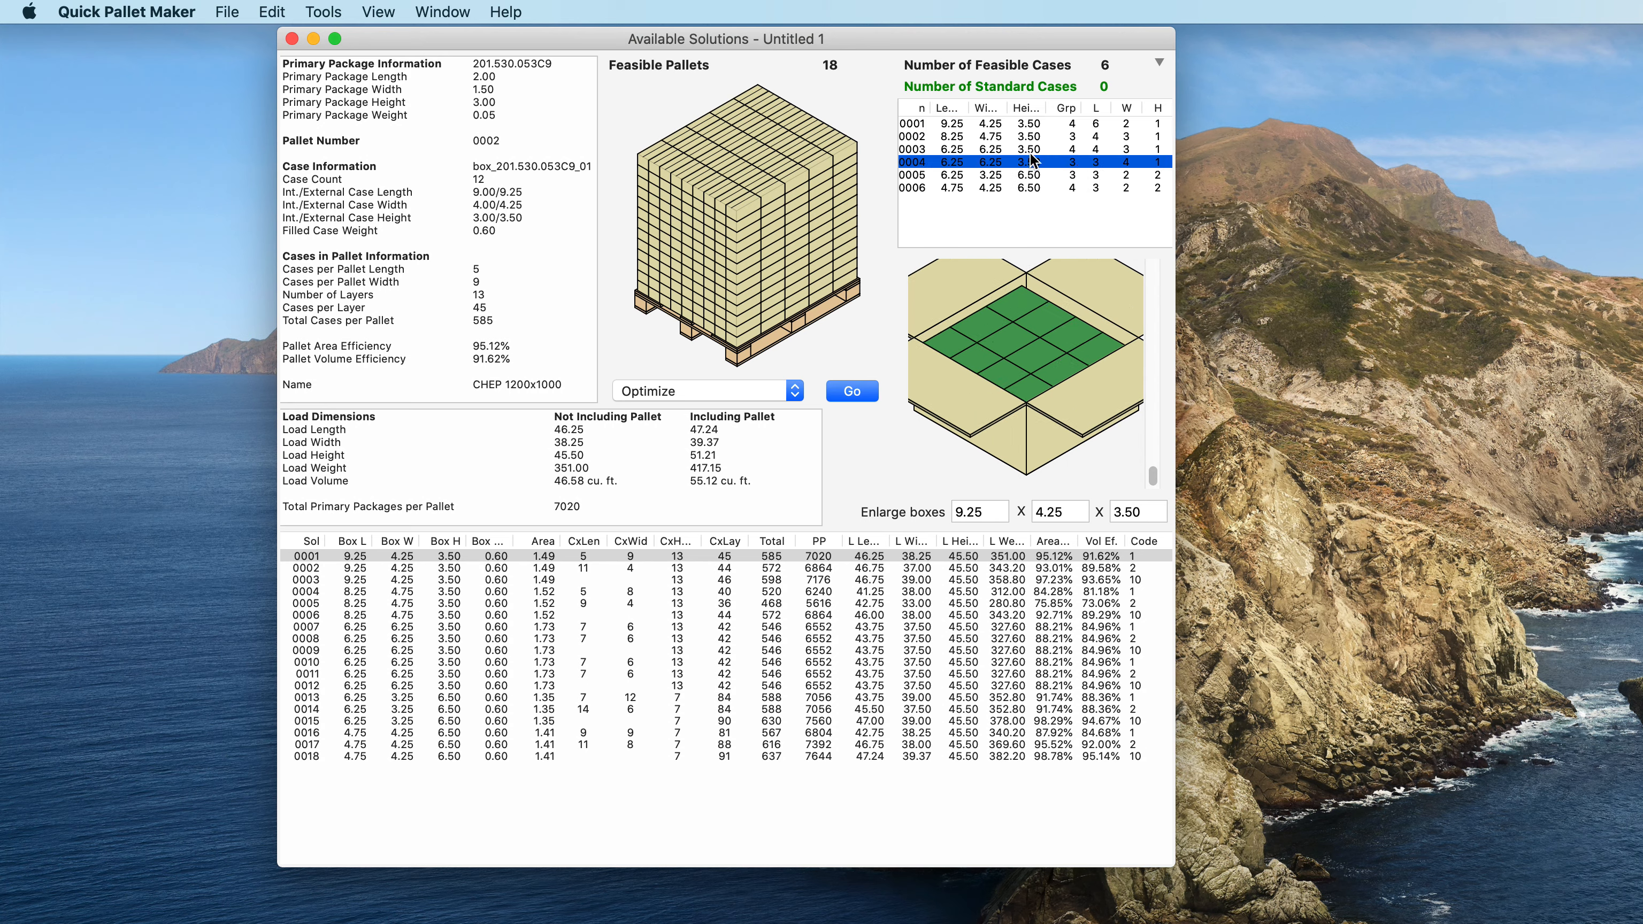
key(Down)
key(Down)
key(Up)
key(Up)
key(Up)
key(Up)
key(Up)
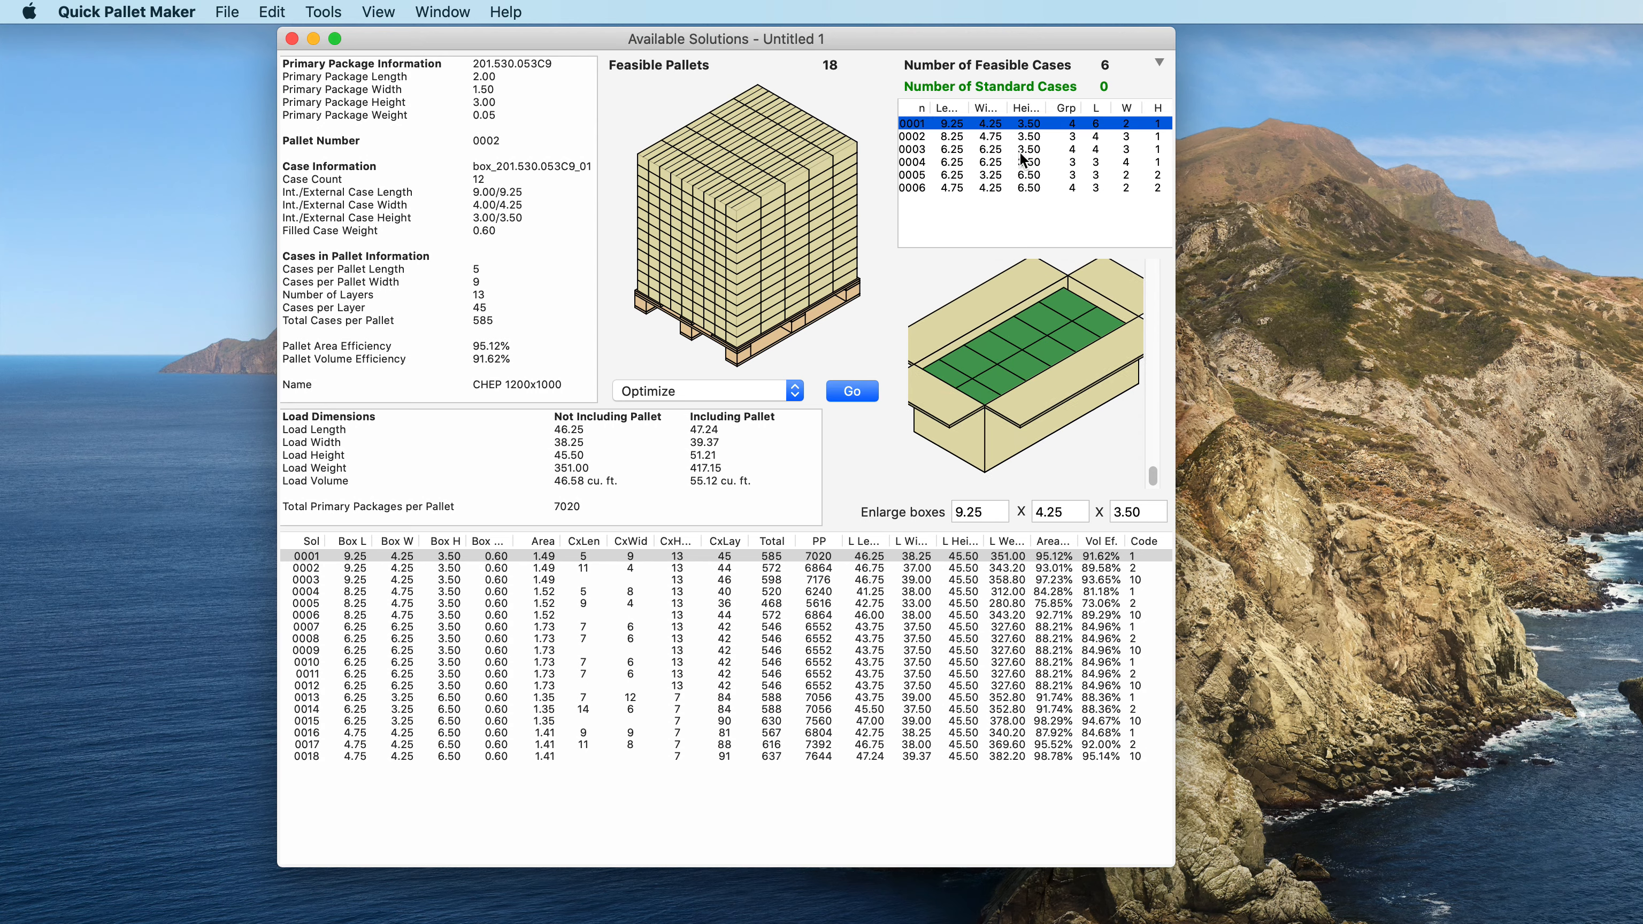
Step: Select feasible cases 0001 to 0003, 0005 and 0006 together, leaving out case 0004
shift+click(991, 152)
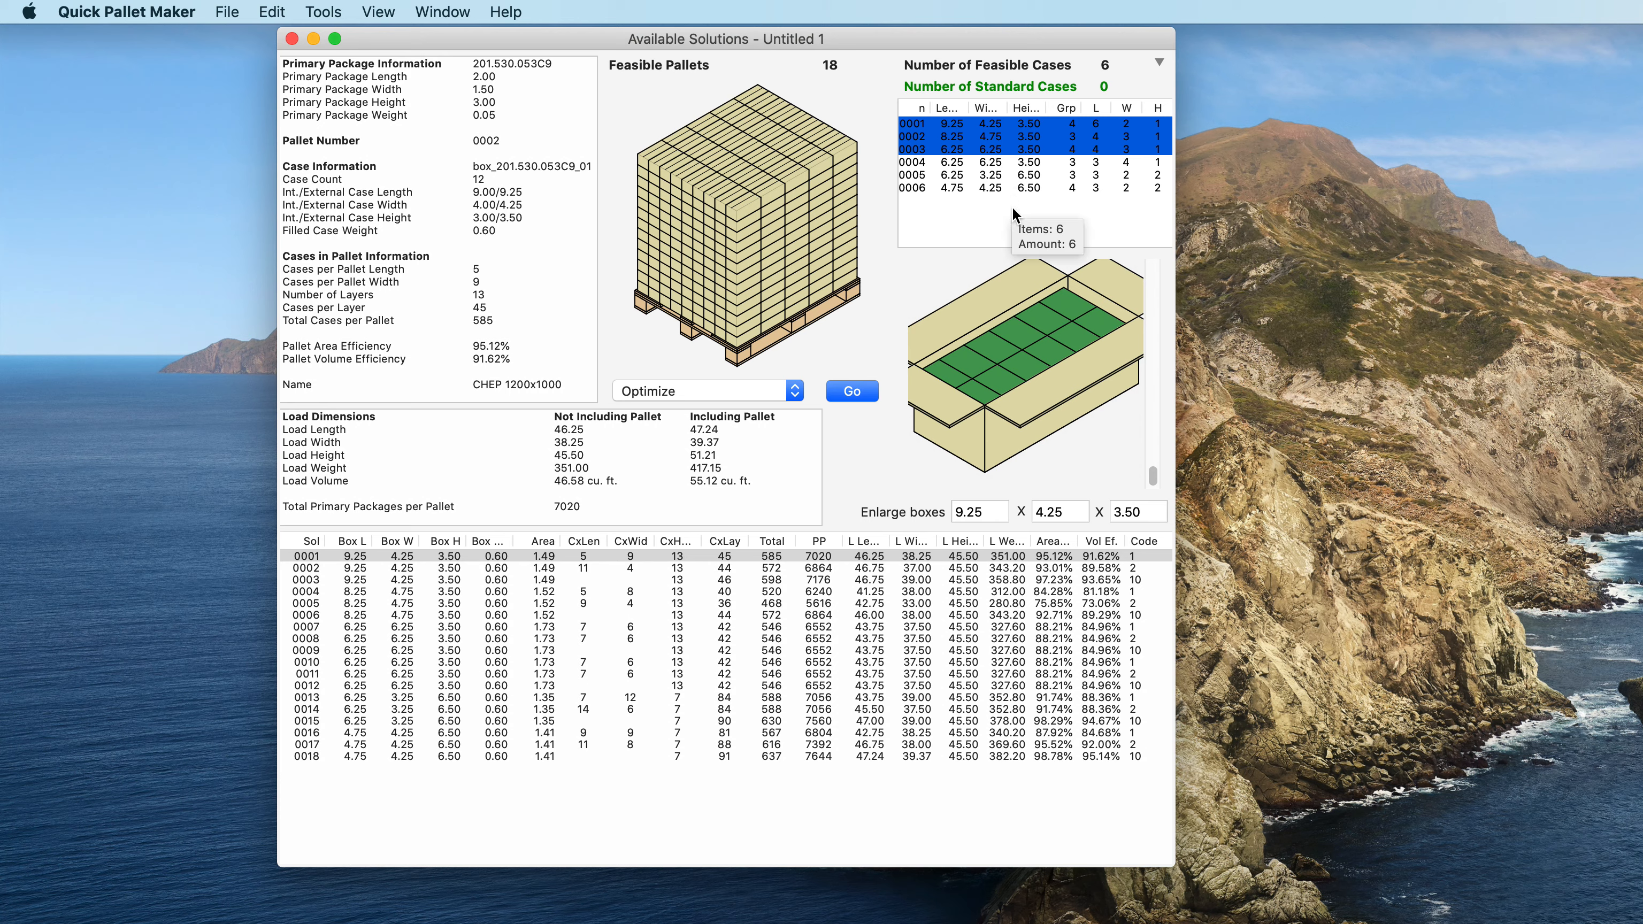
super+click(976, 174)
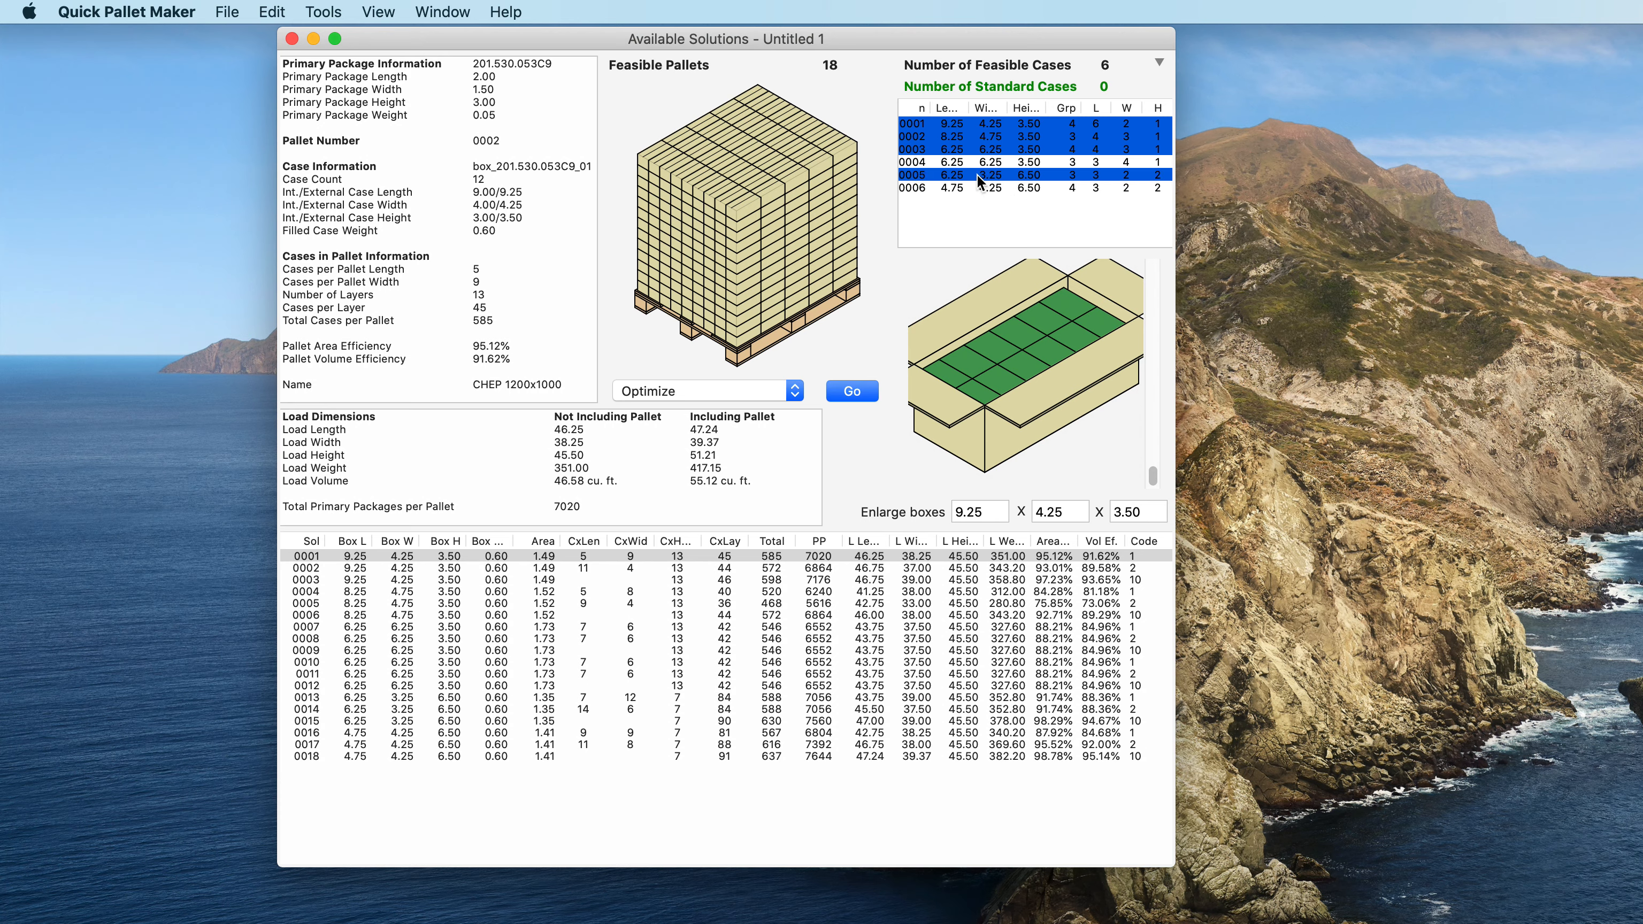
super+click(973, 188)
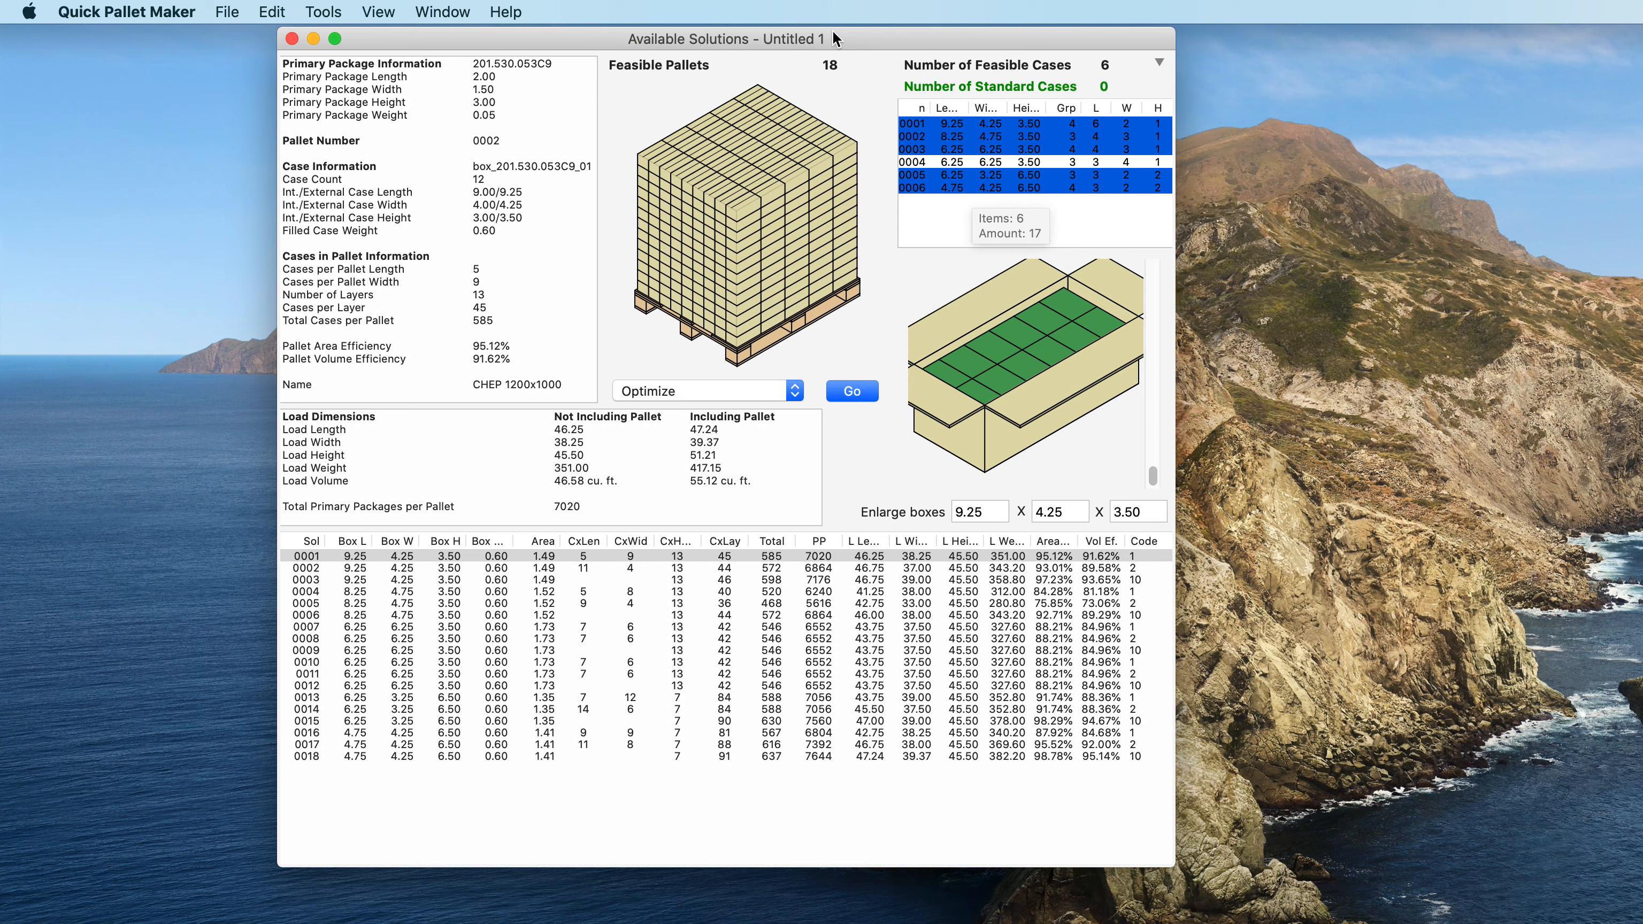
Step: Create a second data sheet starting from the primary package and place it beside the solutions window
drag(867, 36, 637, 37)
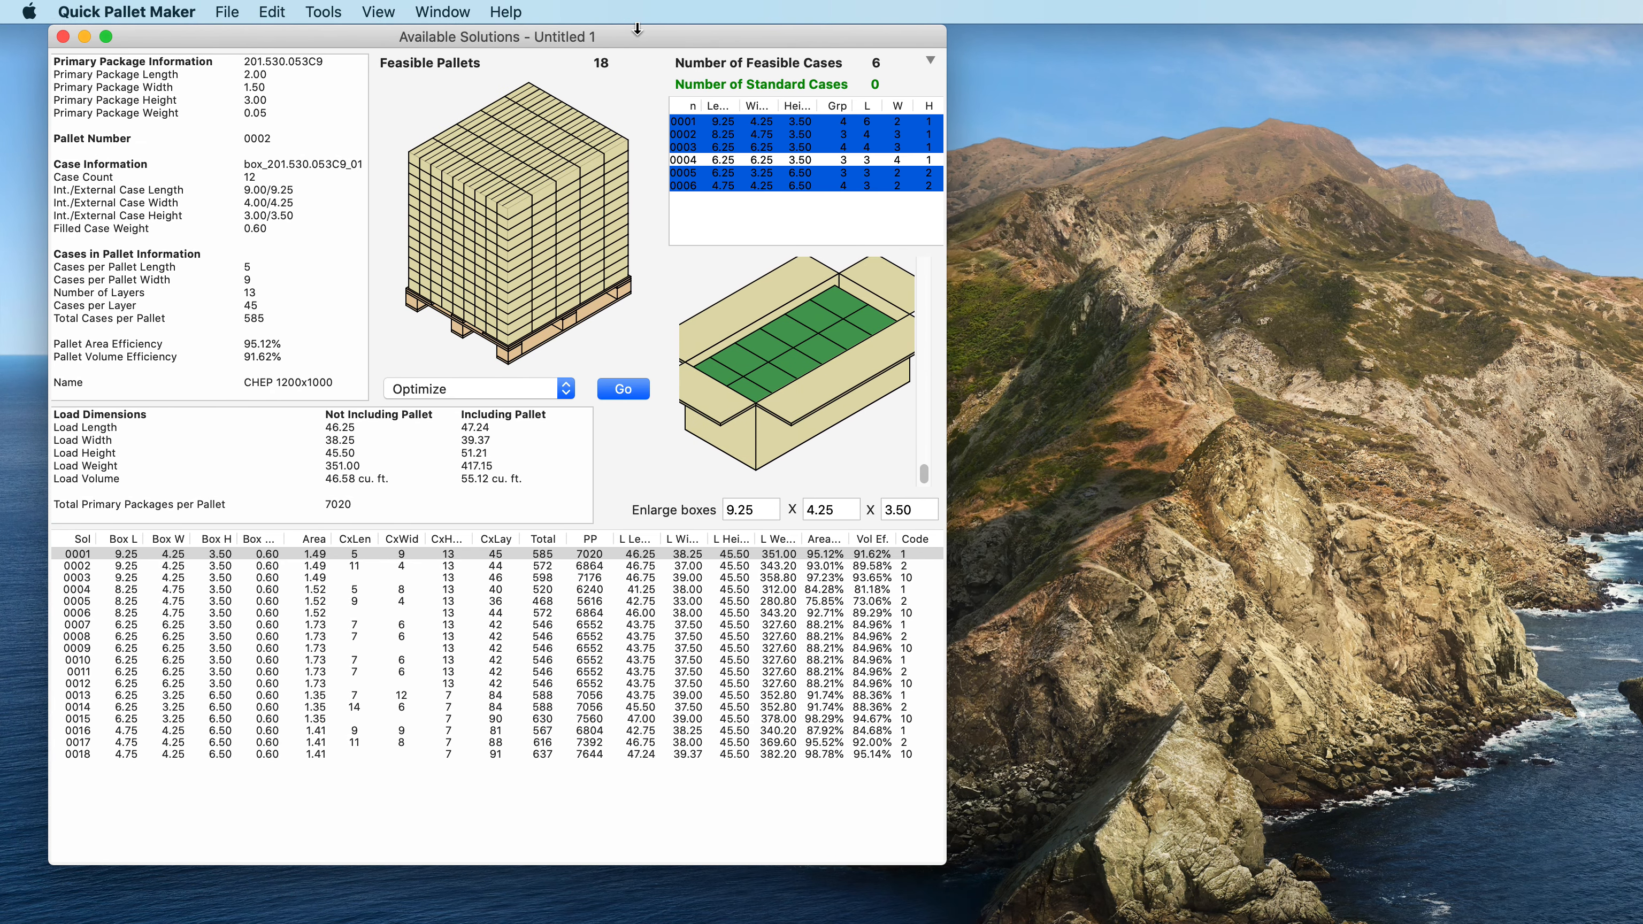
click(231, 10)
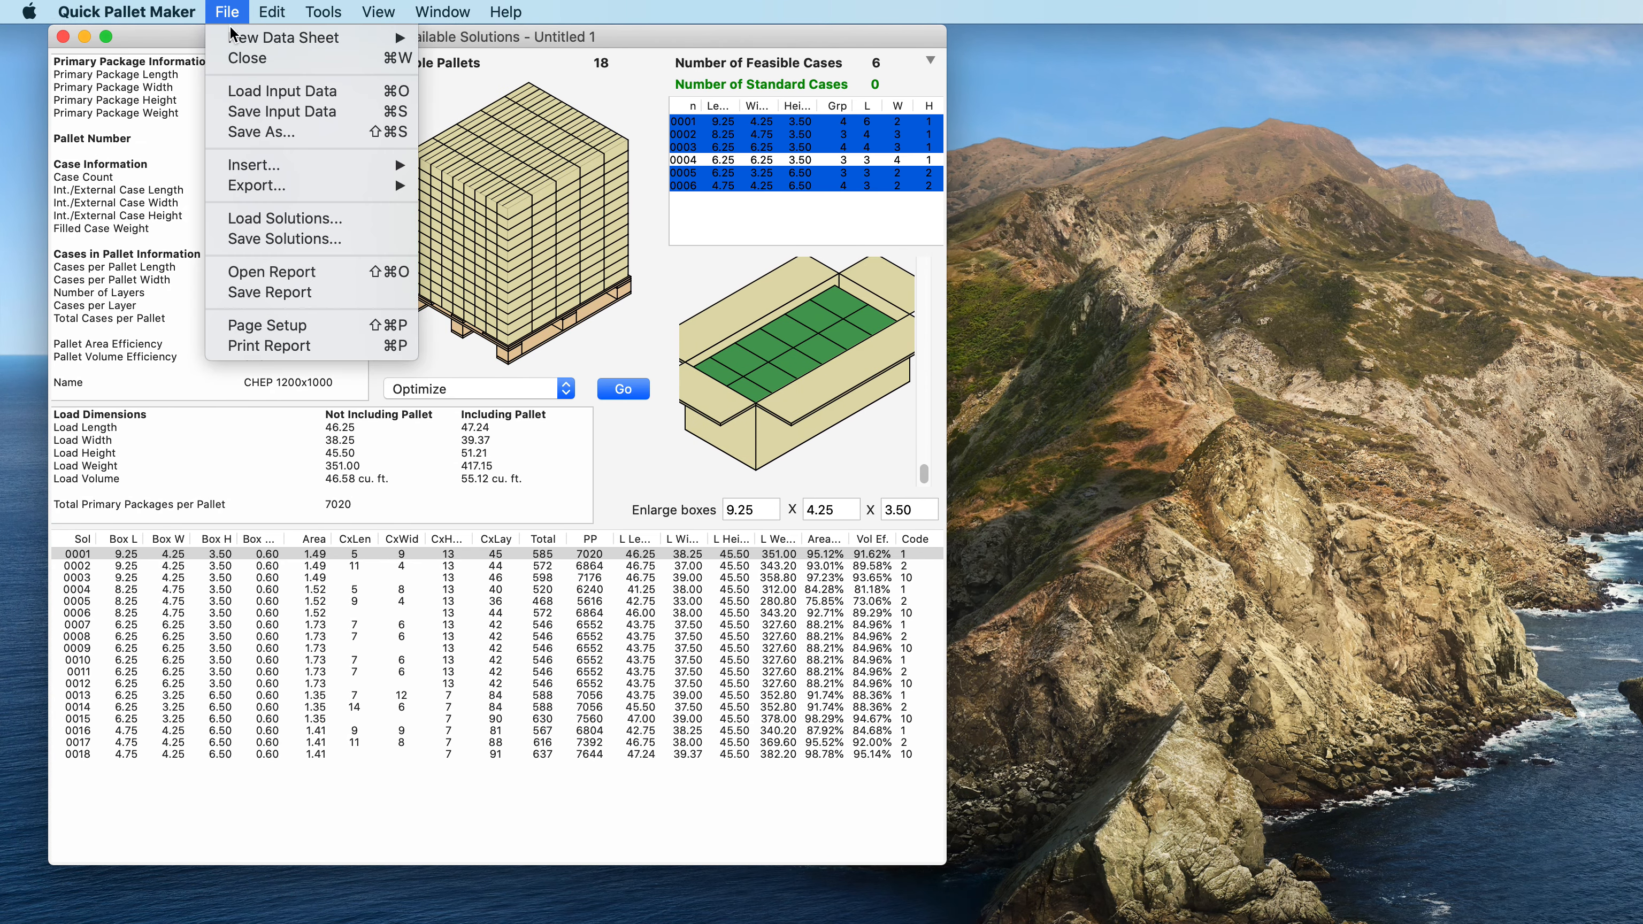
mouse_move(233, 39)
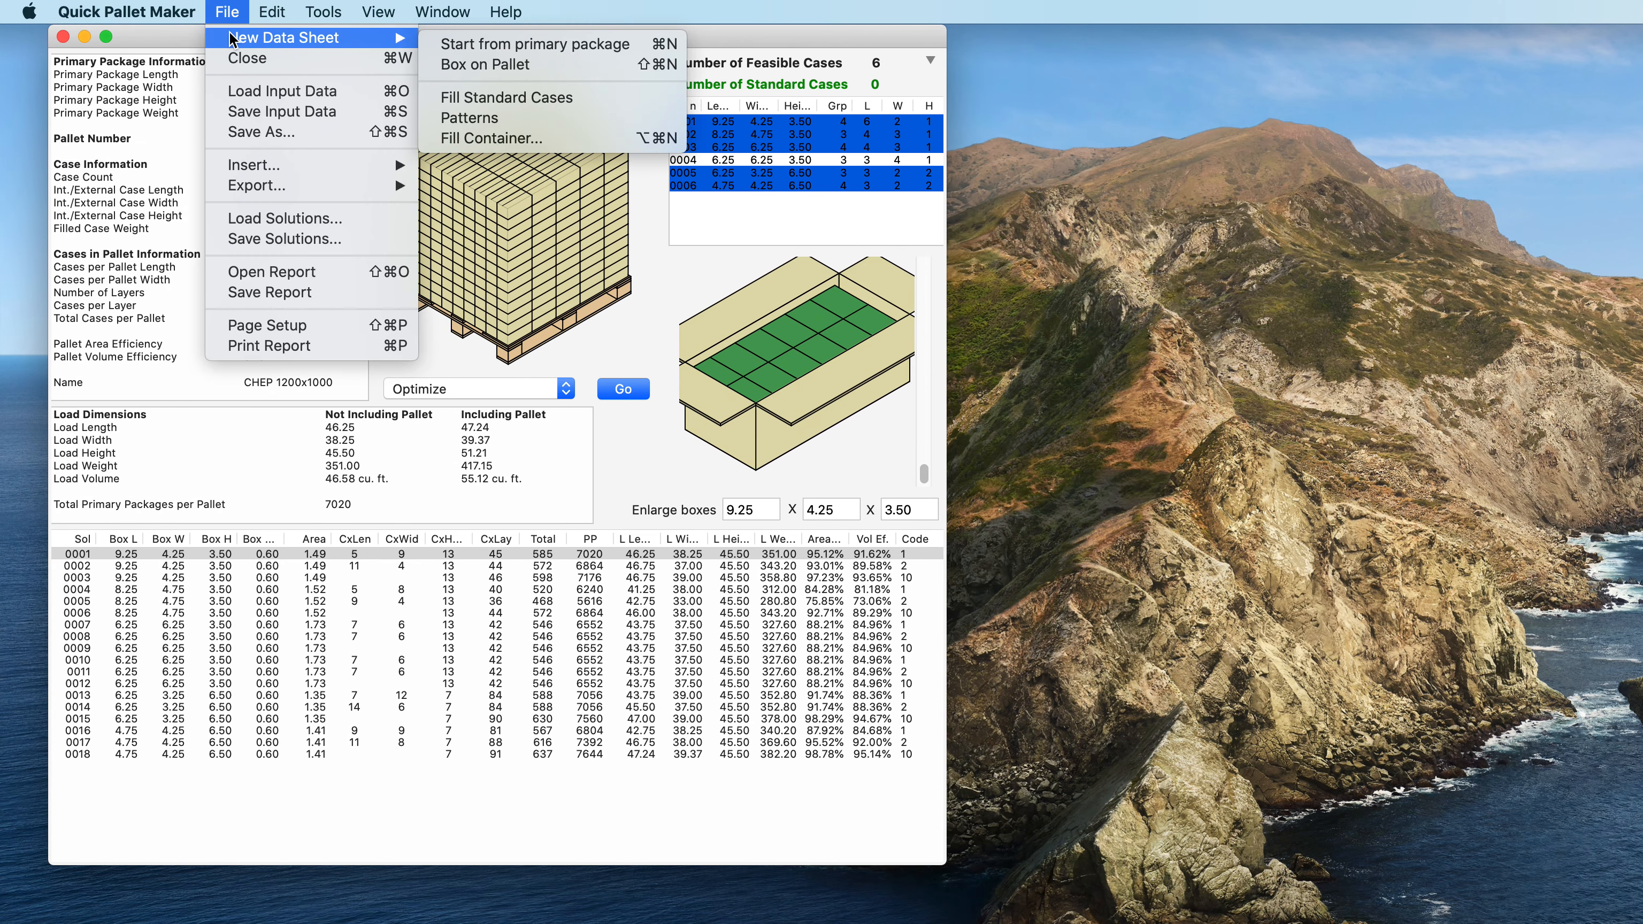
click(526, 41)
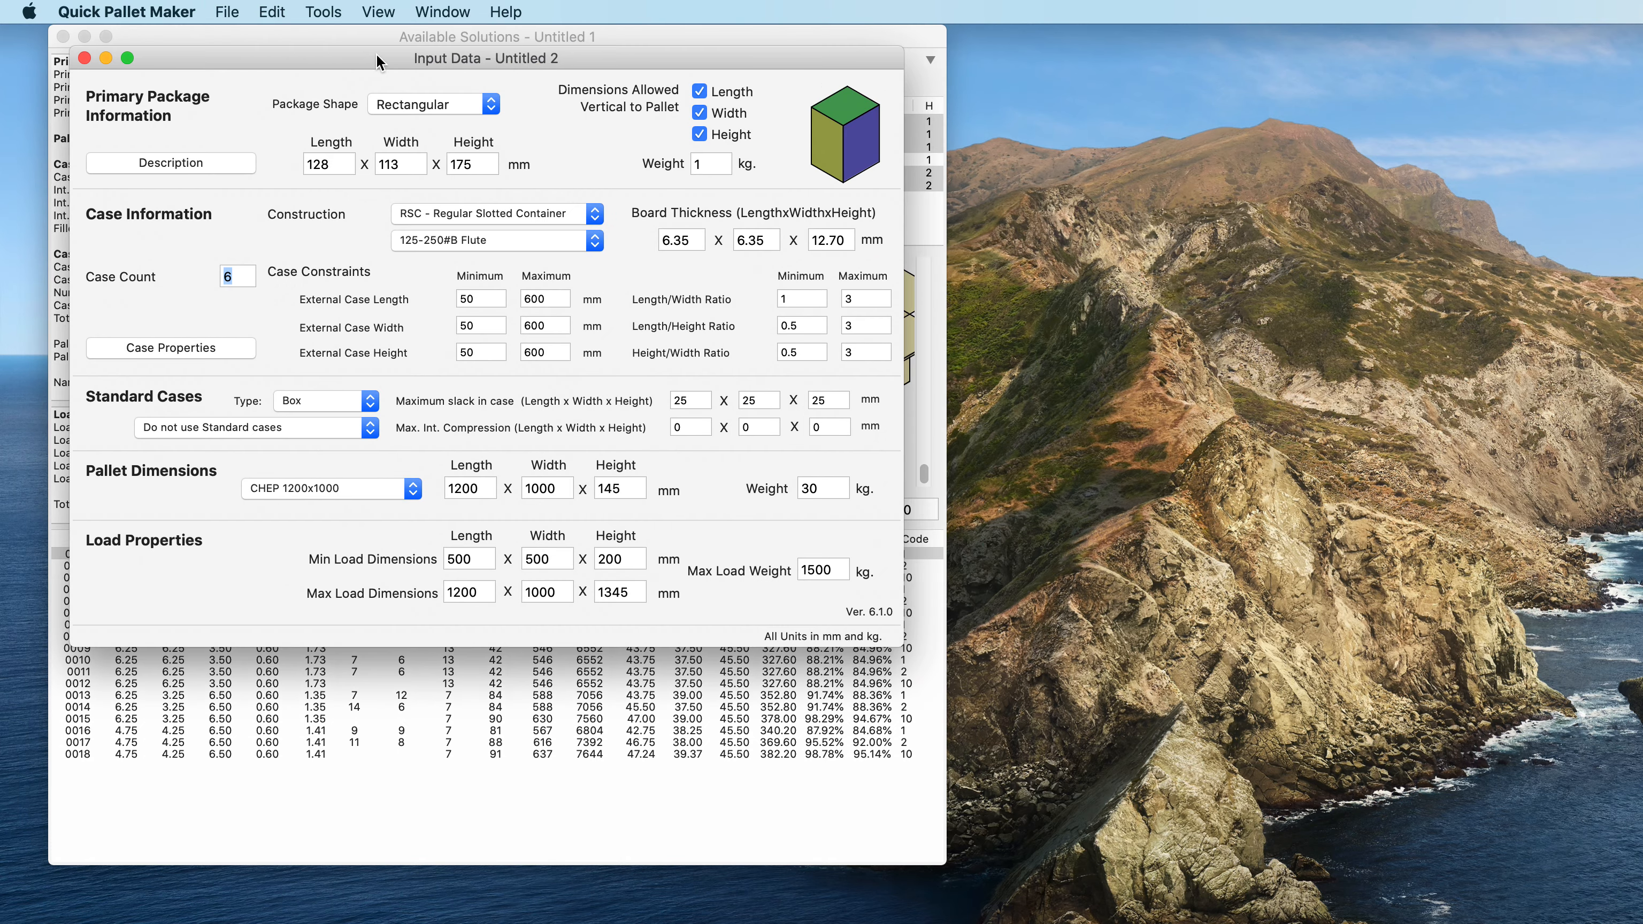
drag(376, 54, 1017, 172)
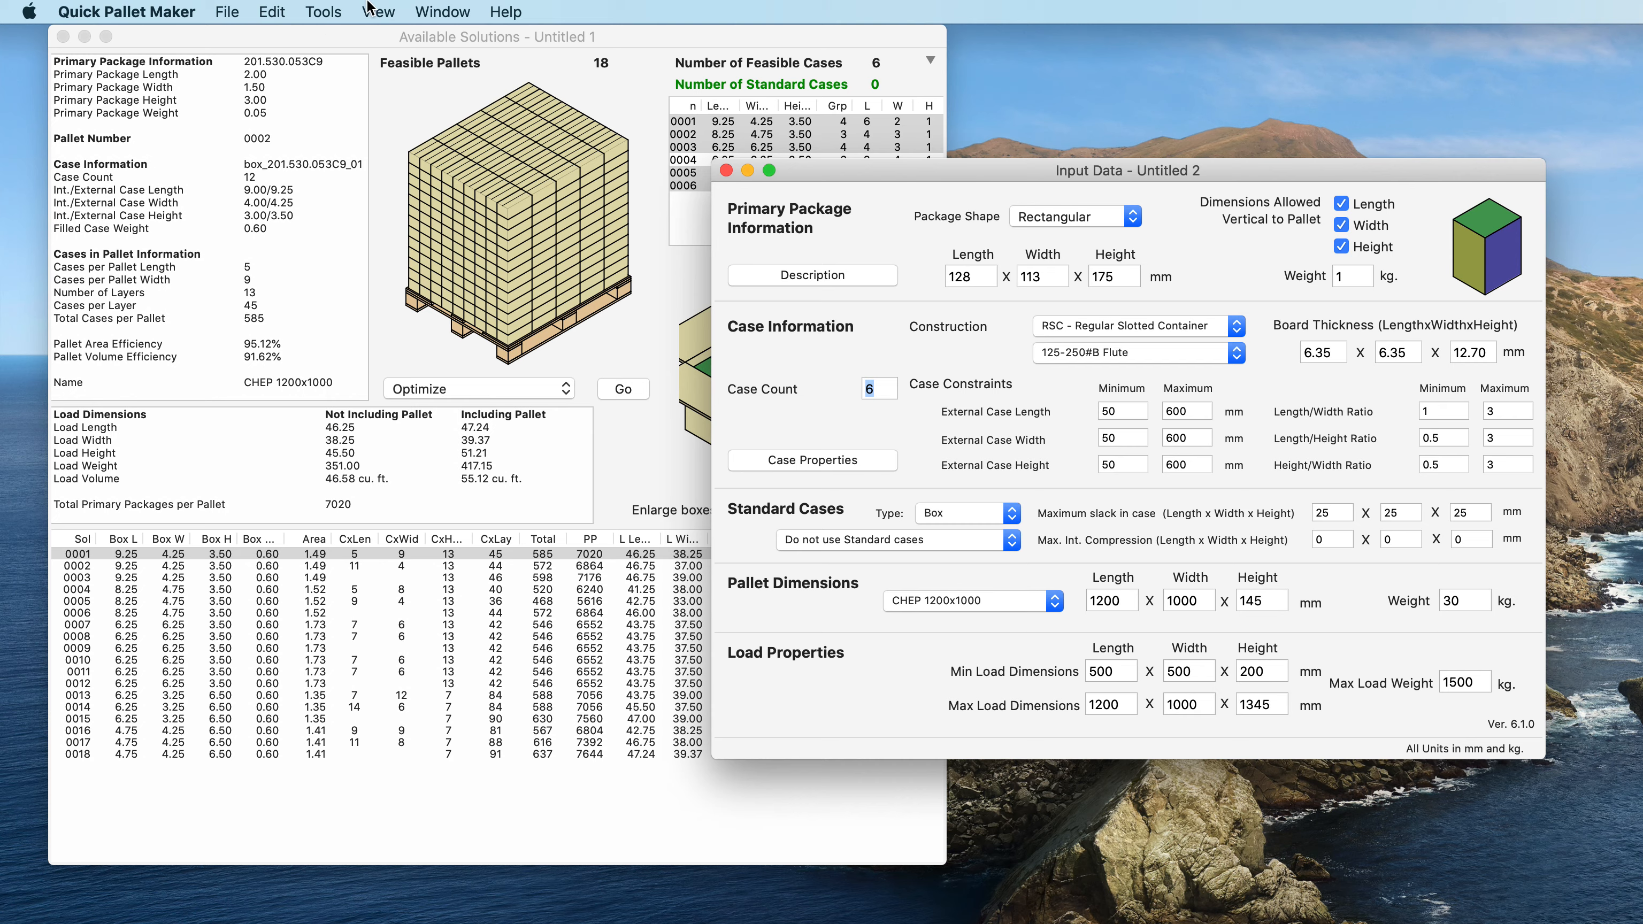
Step: Set the second data sheet's units to in/lbs
click(321, 8)
mouse_move(491, 353)
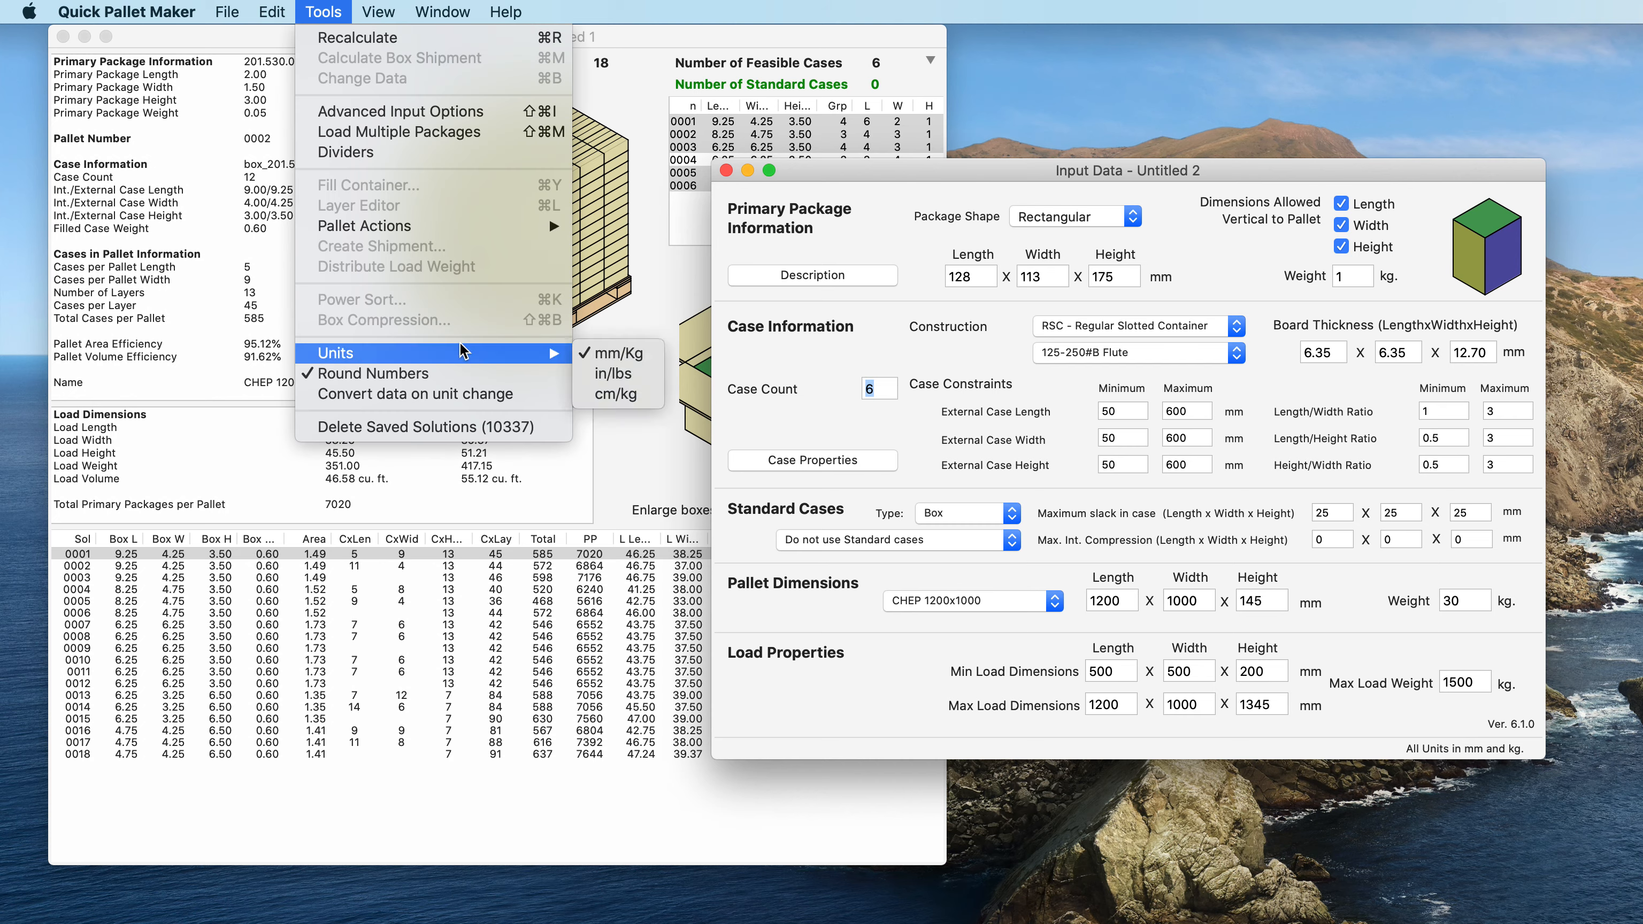
click(608, 374)
Step: Open Load Multiple Packages for the second data sheet and arrange its window clear of the feasible cases list
click(324, 9)
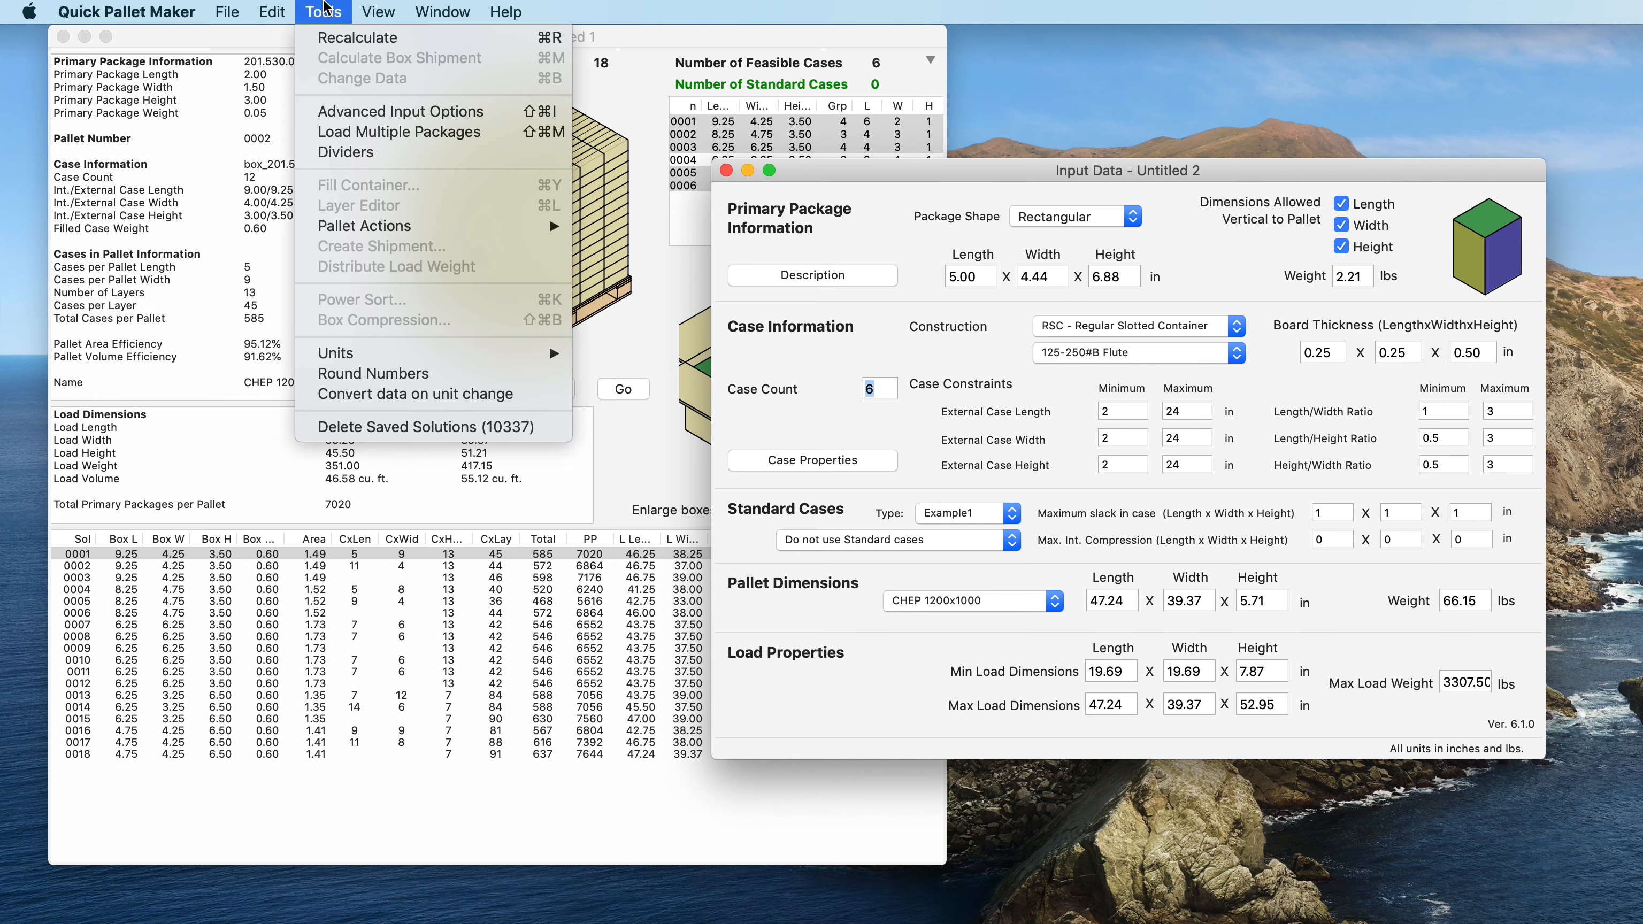
click(411, 133)
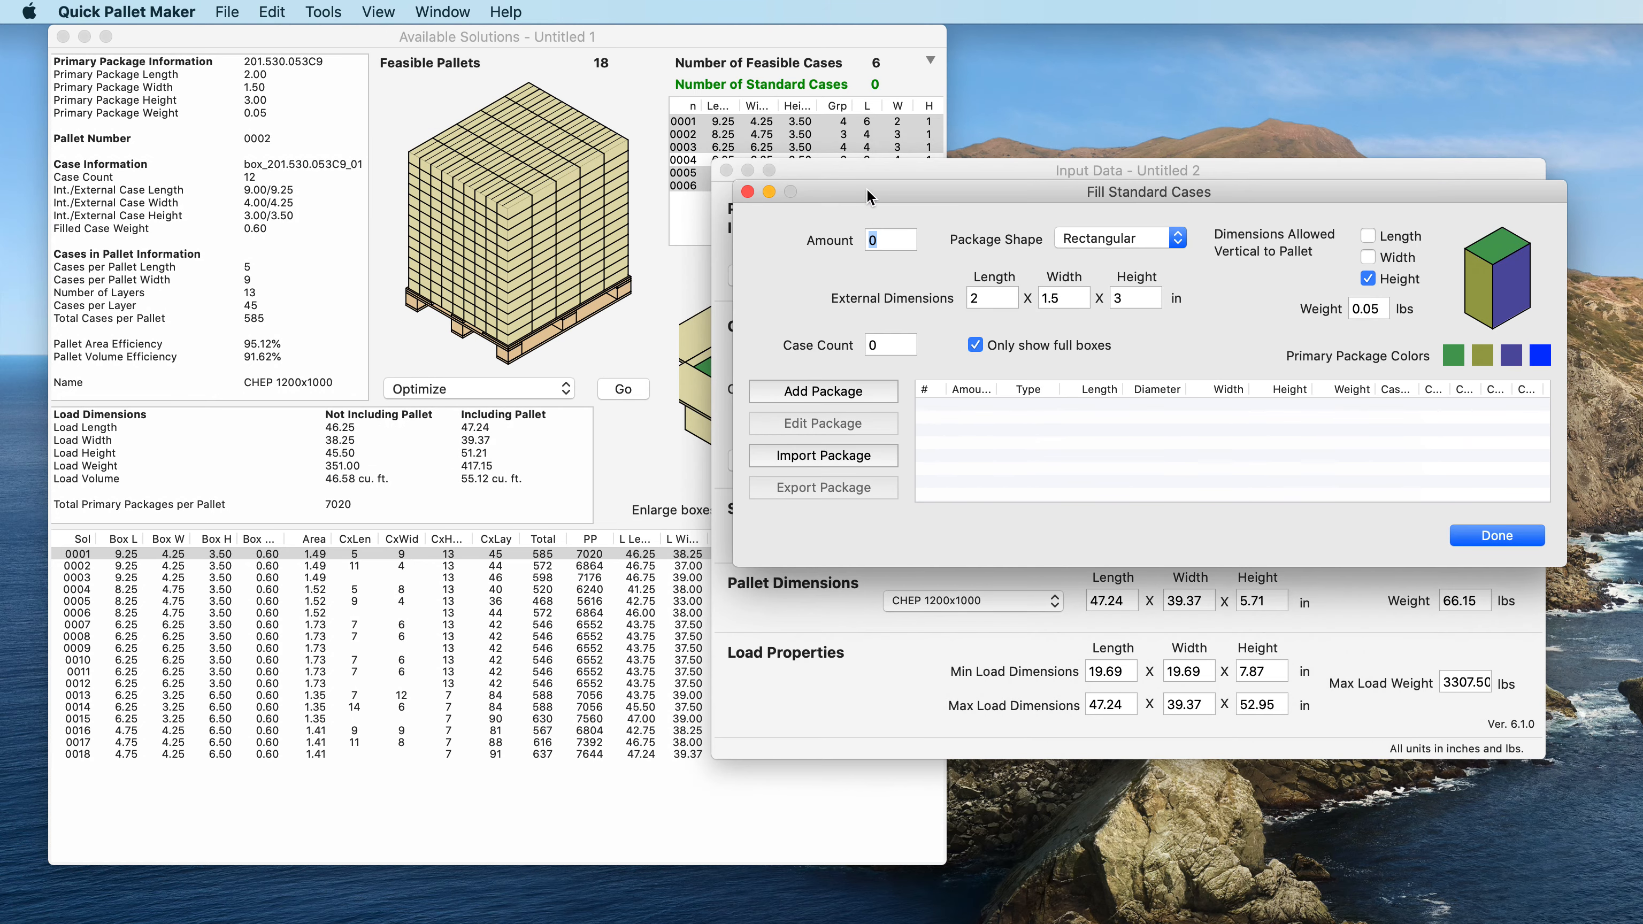
drag(866, 190, 852, 271)
drag(895, 169, 1159, 122)
click(927, 267)
drag(926, 268, 1007, 252)
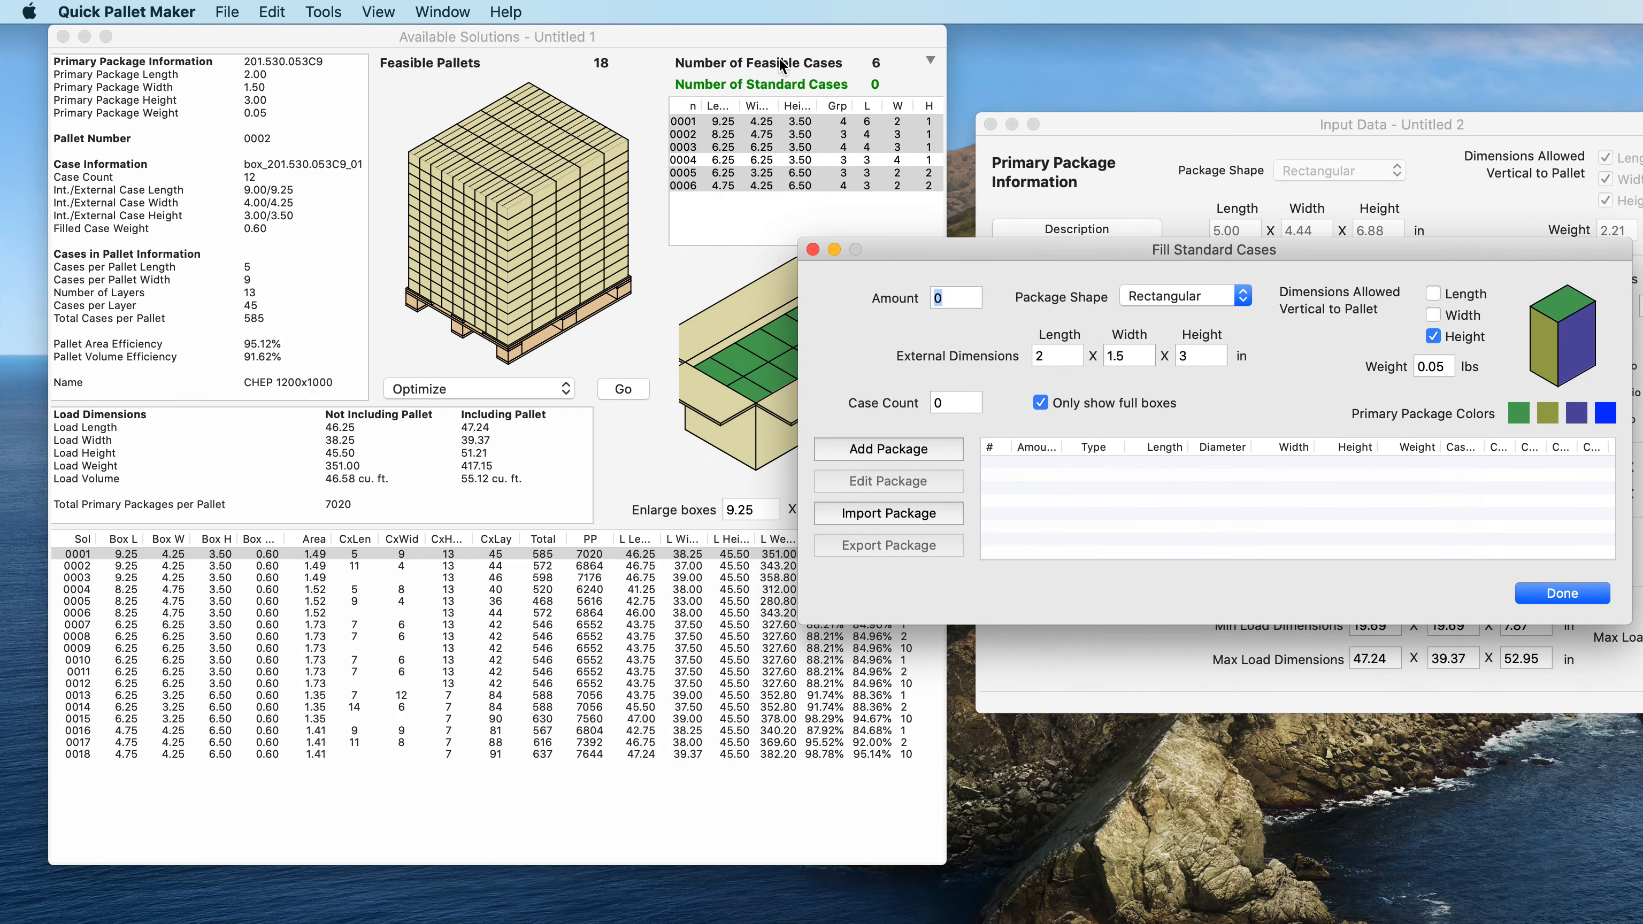
Step: Transfer the five selected feasible cases from the first sheet's solutions into the Fill Standard Cases package list
click(775, 33)
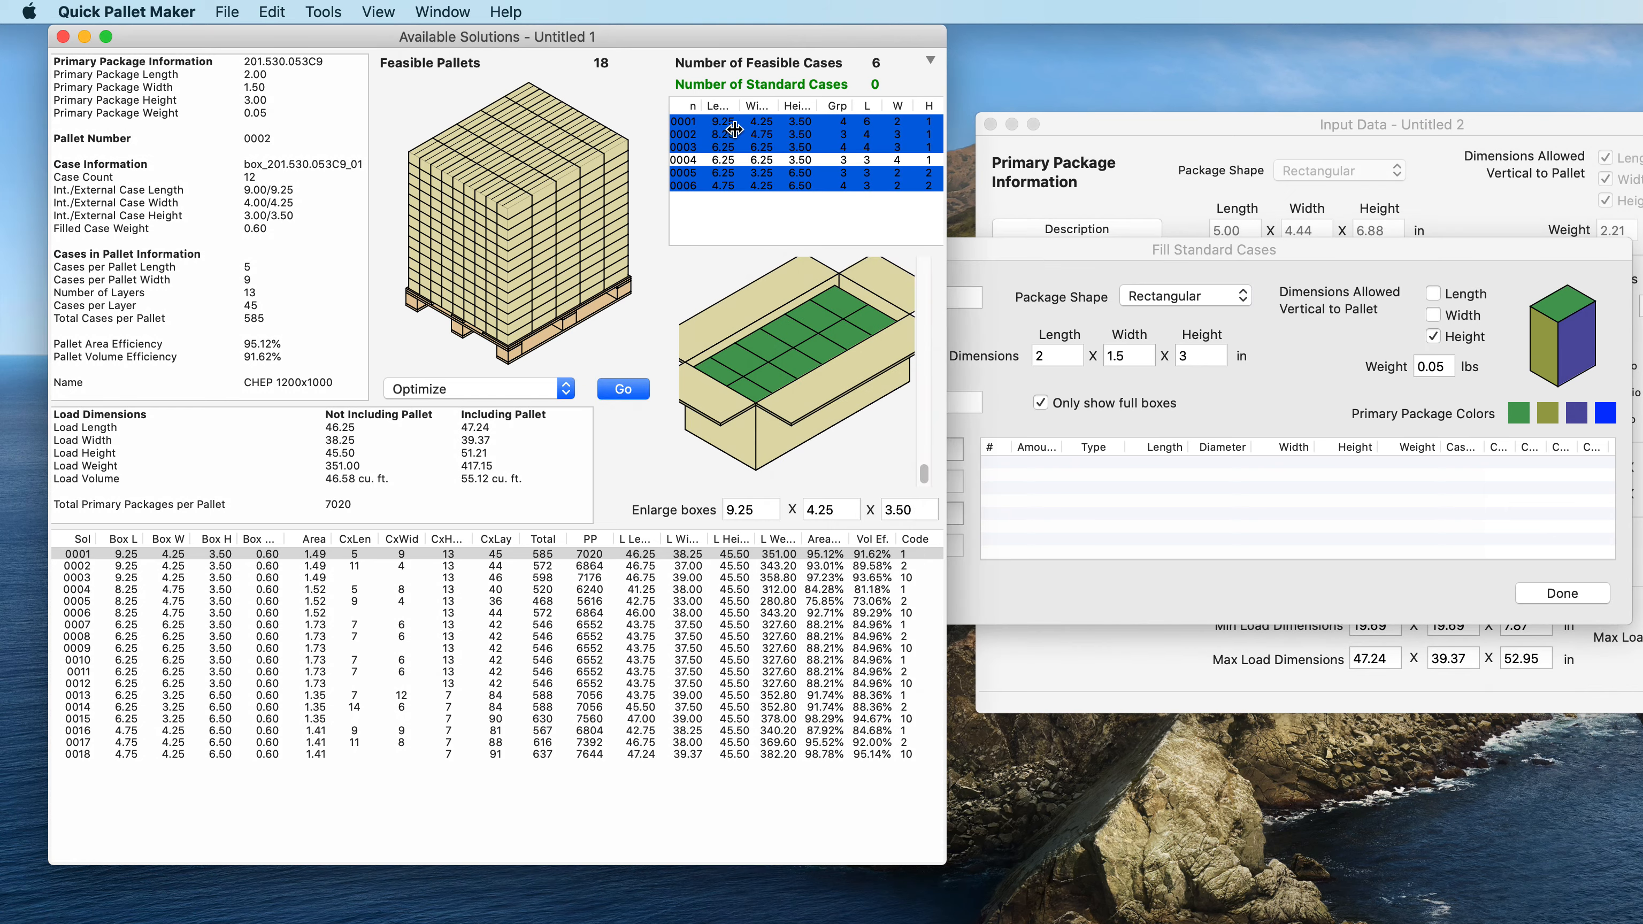
mouse_move(734, 129)
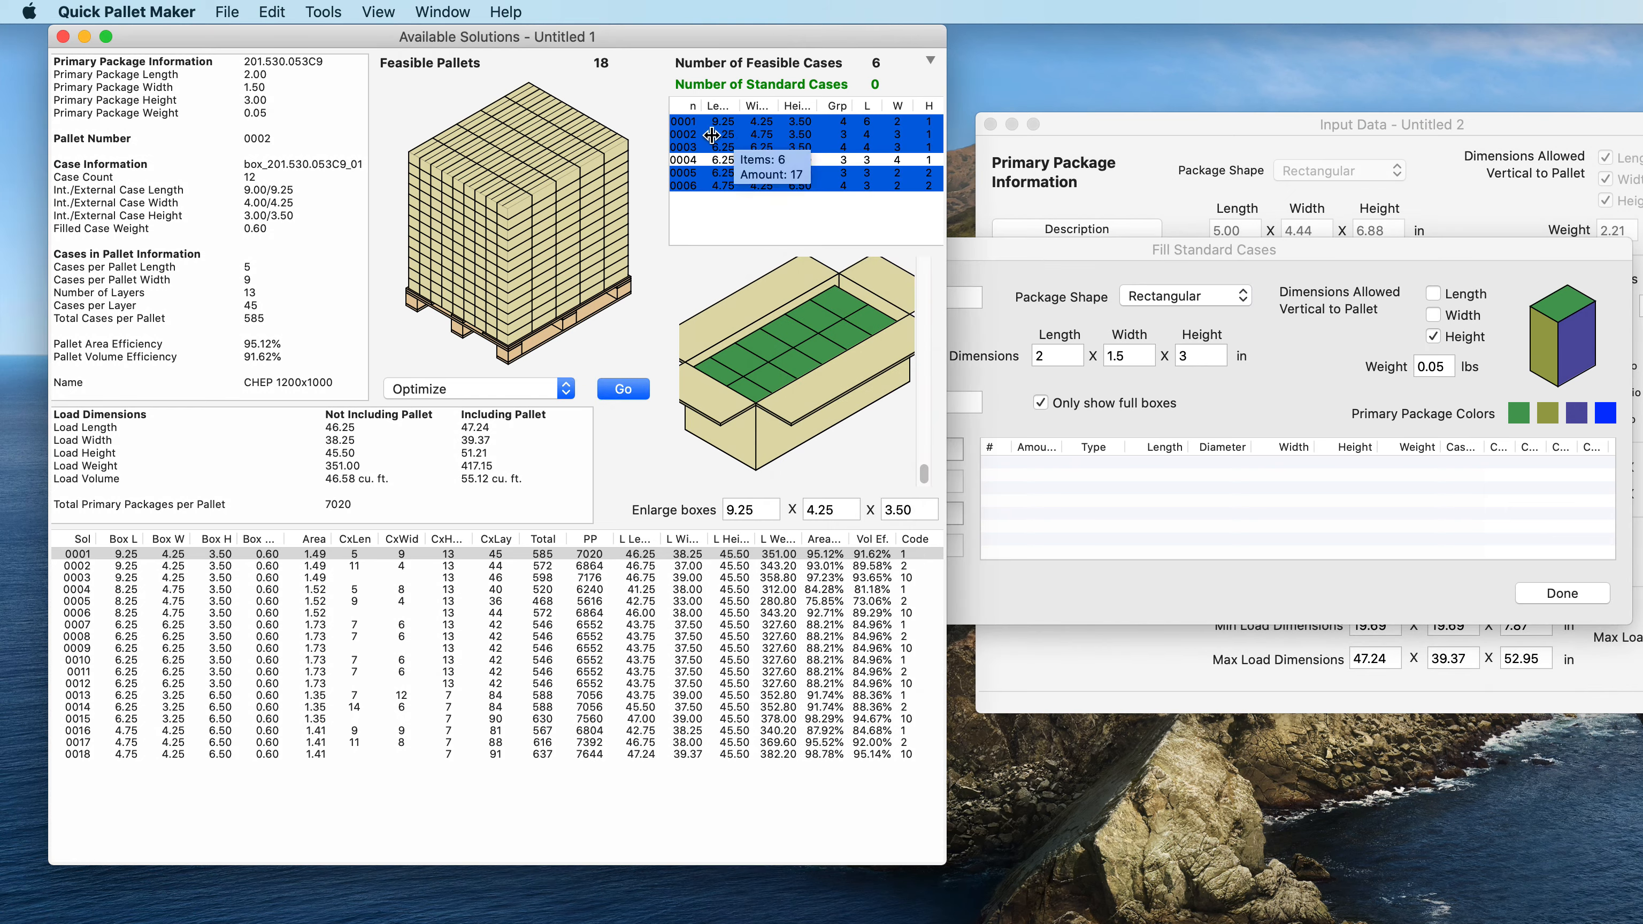
drag(710, 135, 1055, 499)
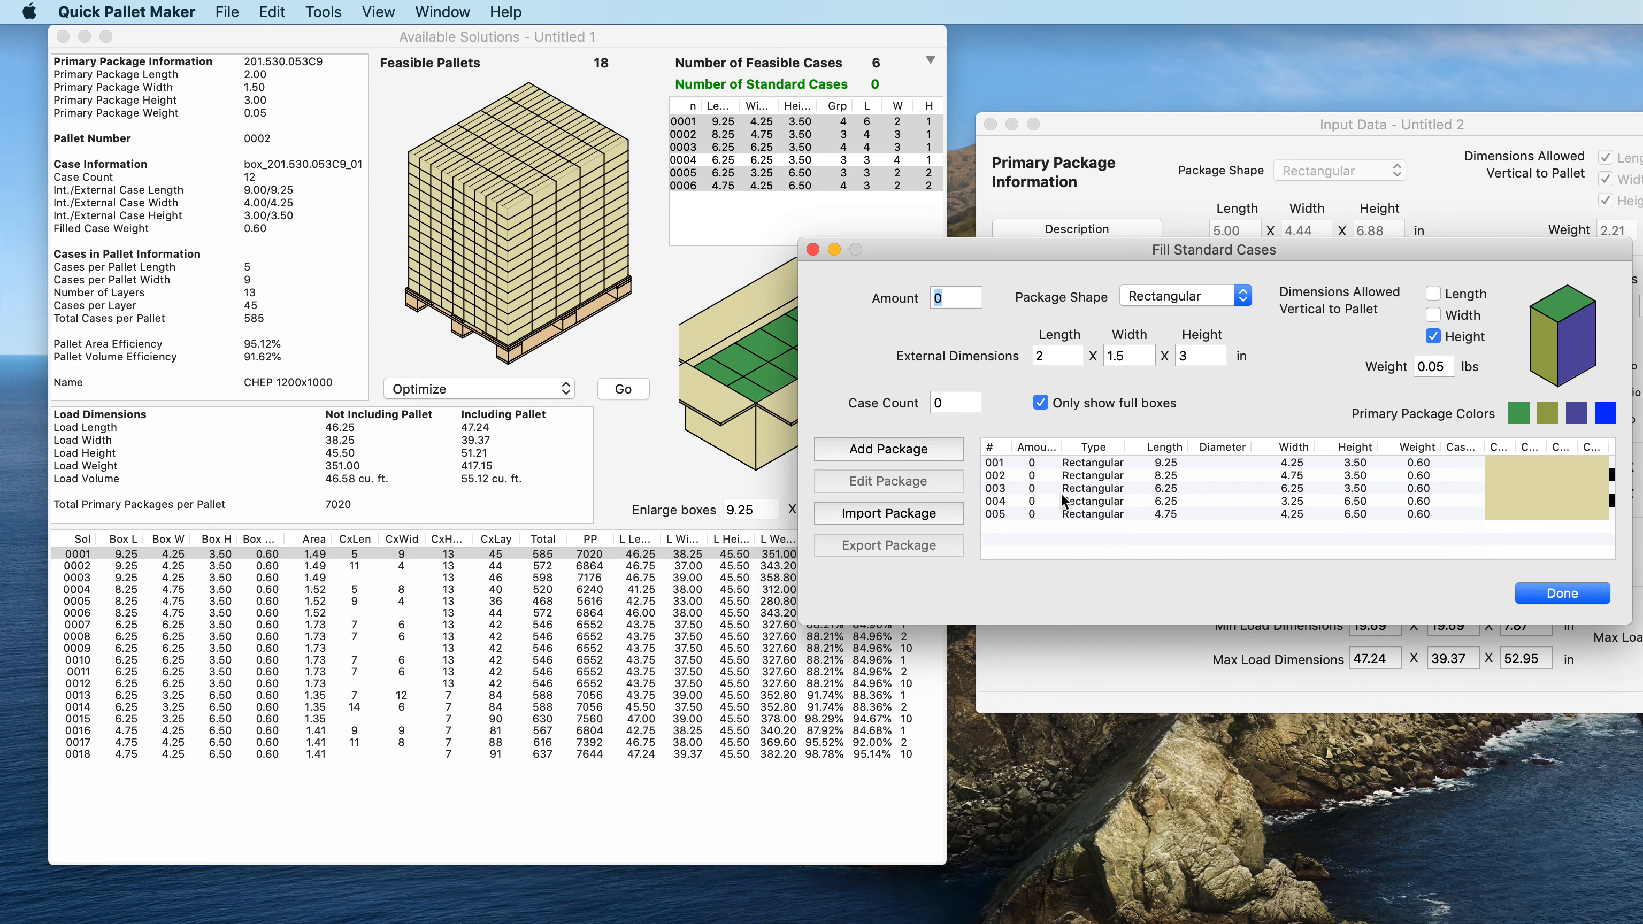
Step: Select all five packages in the Fill Standard Cases list and change their first primary package color to gray
drag(1093, 247, 763, 248)
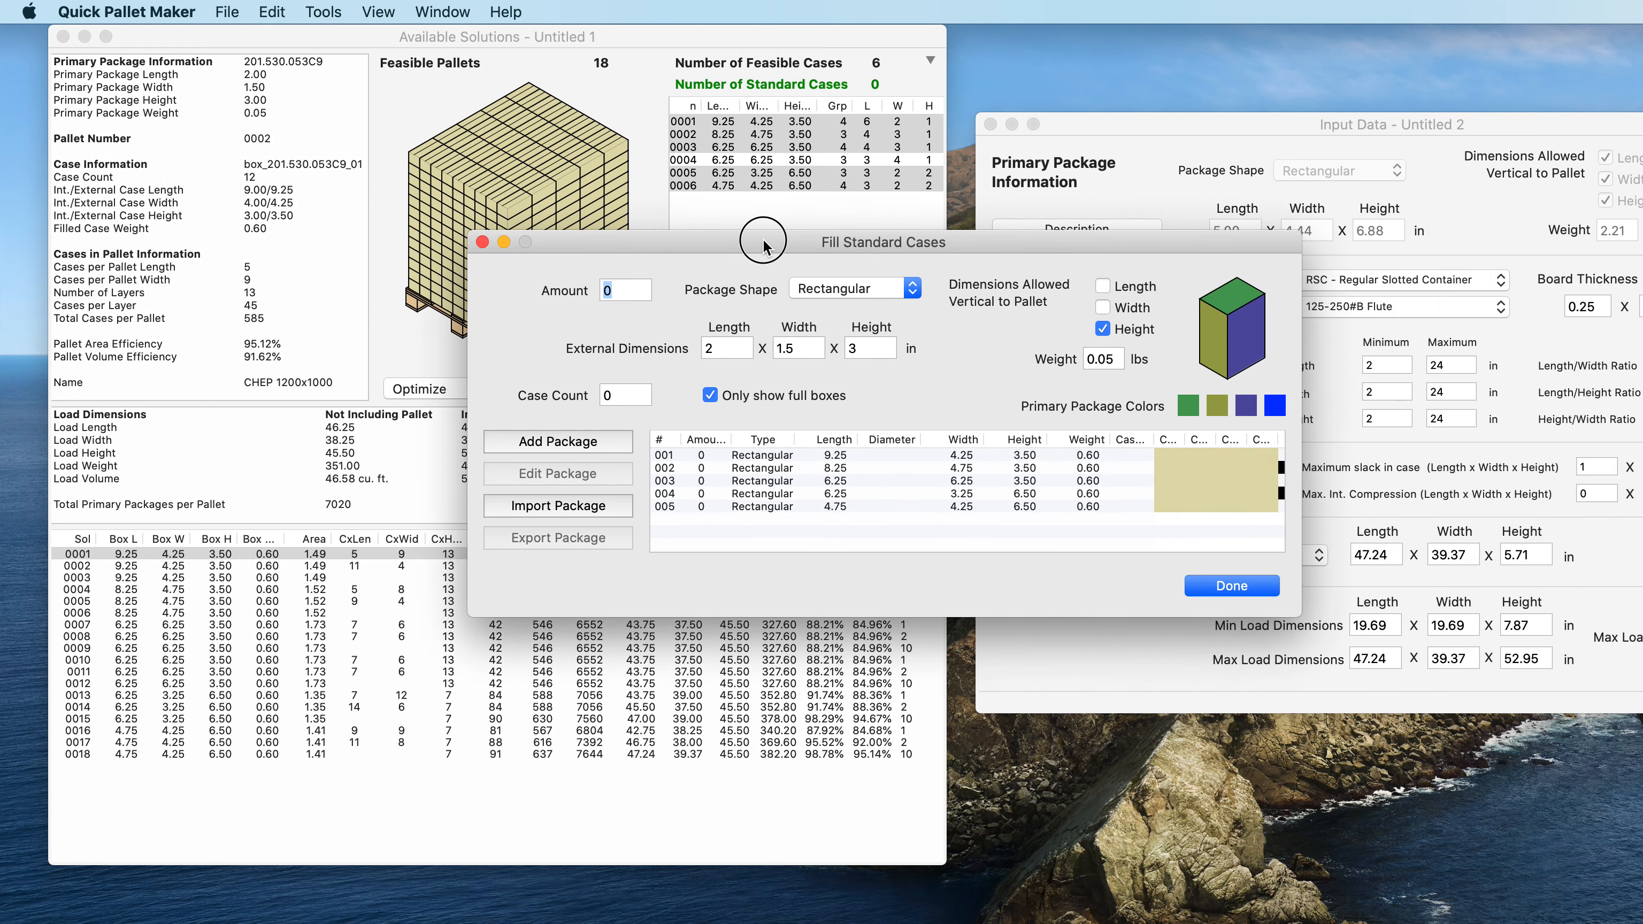
click(845, 455)
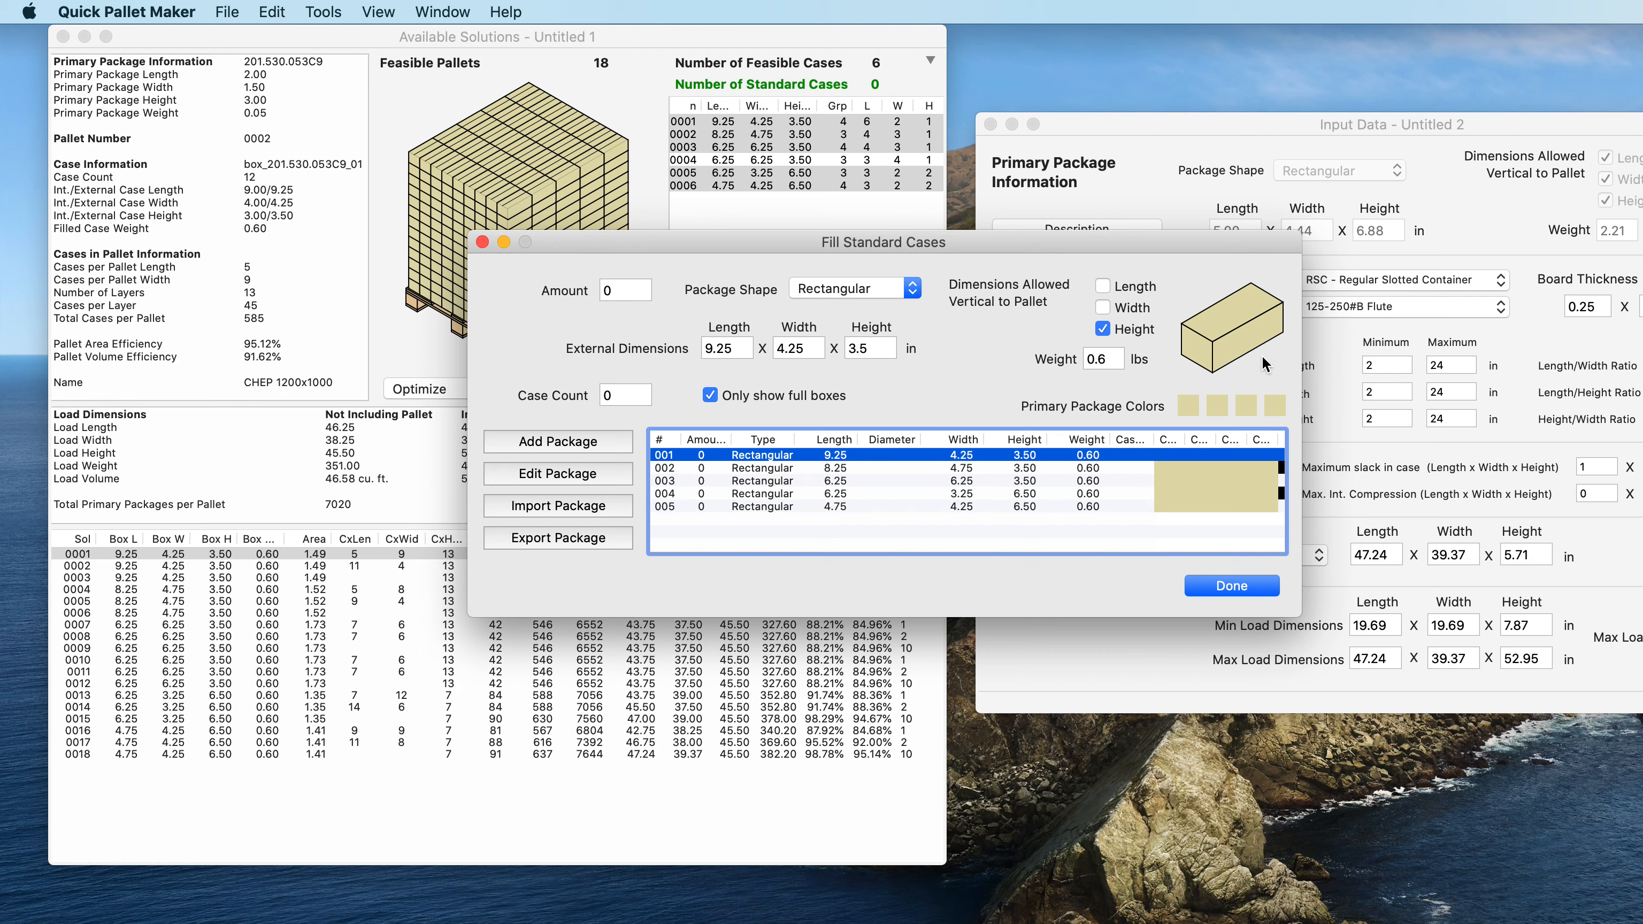
shift+click(916, 506)
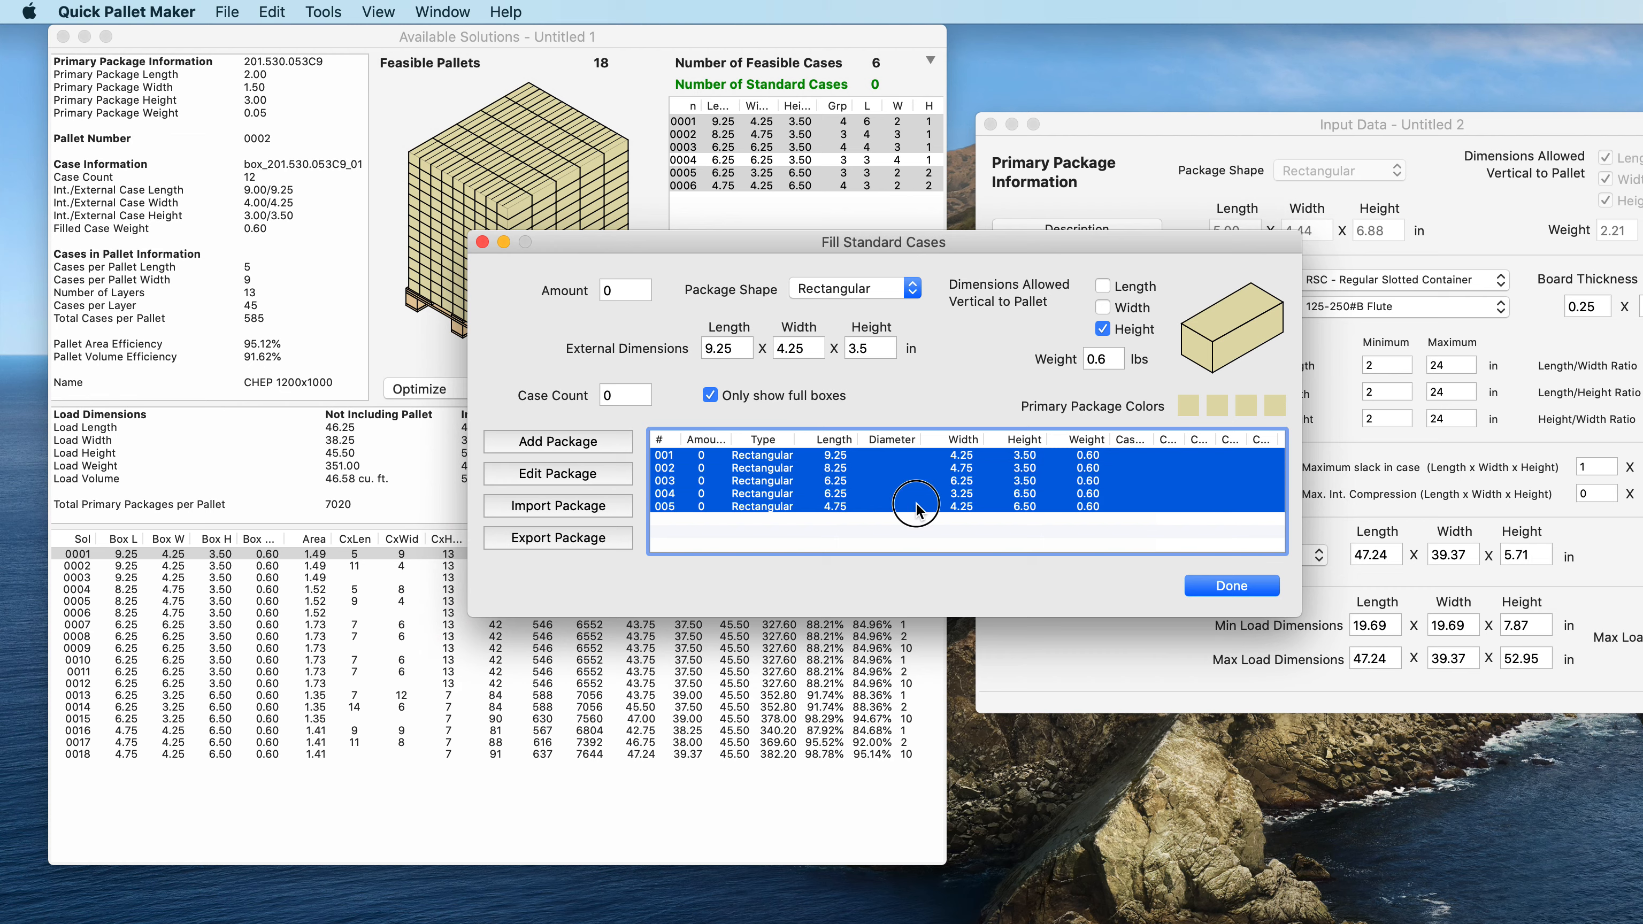
click(1190, 408)
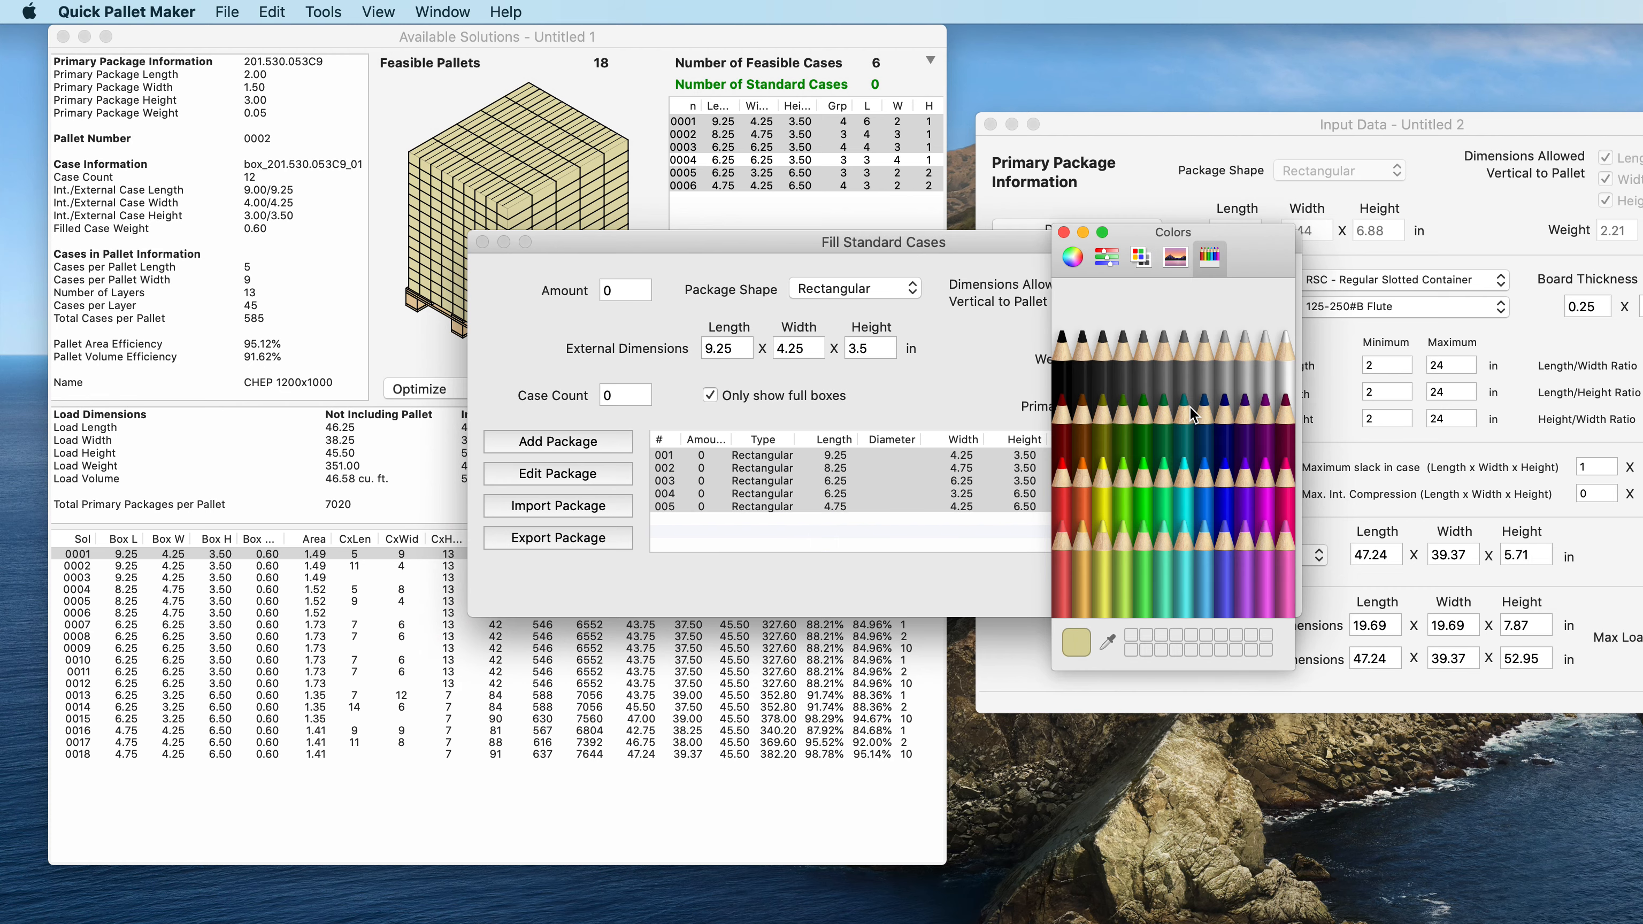
click(1229, 370)
click(1063, 232)
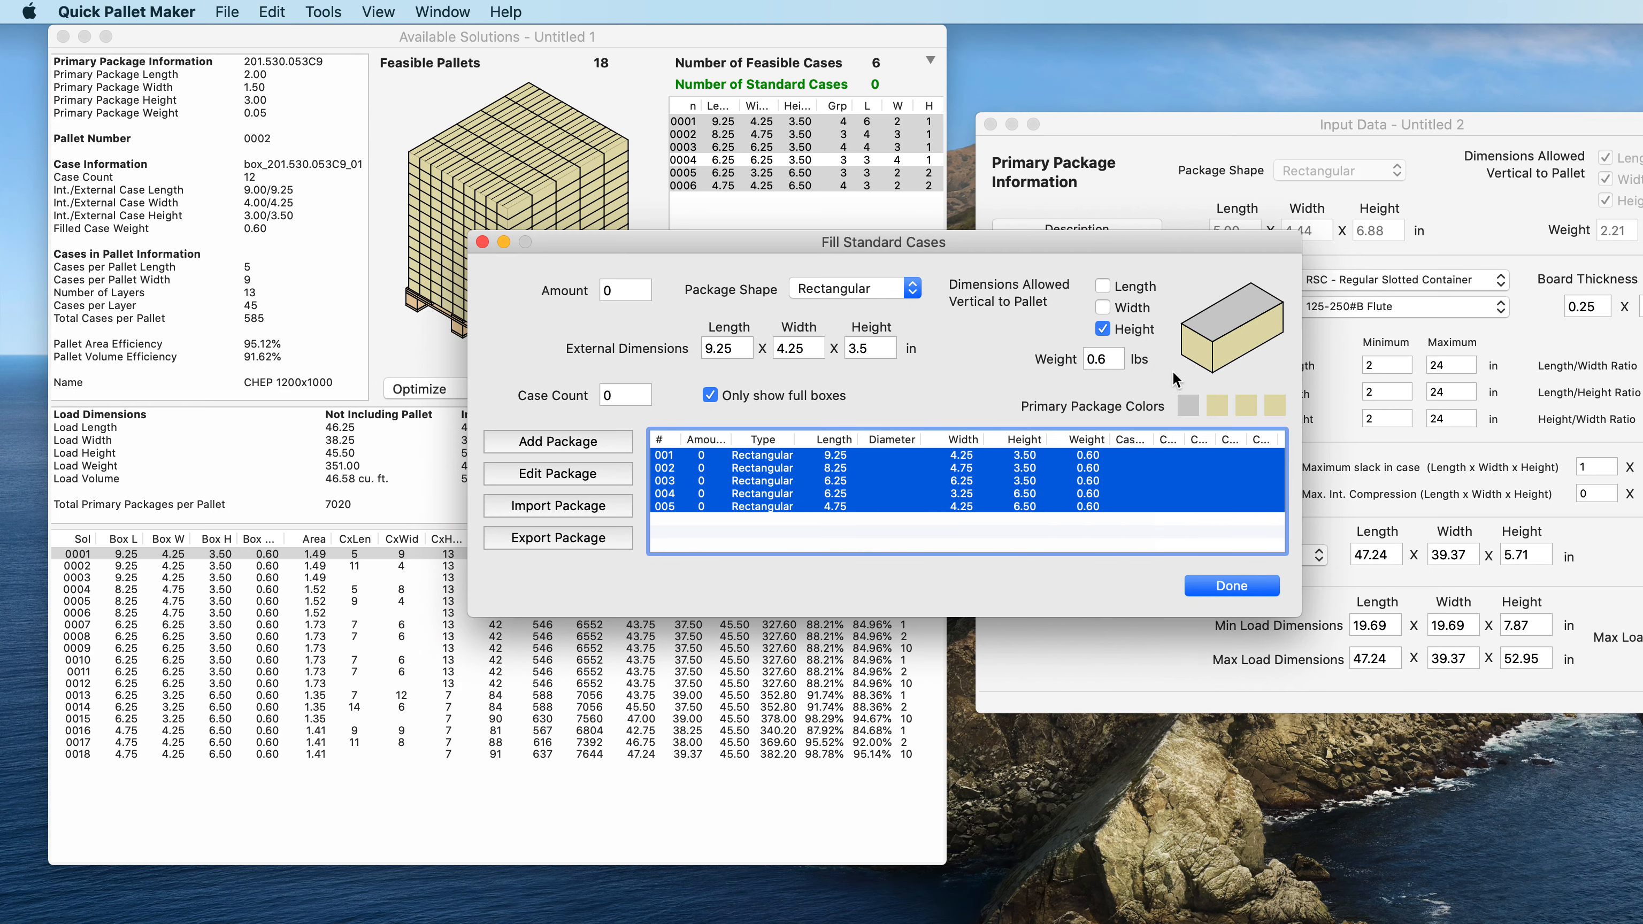
Step: Set the five packages' second color to Silver and third color to Mercury, and finish the standard cases list
click(1216, 406)
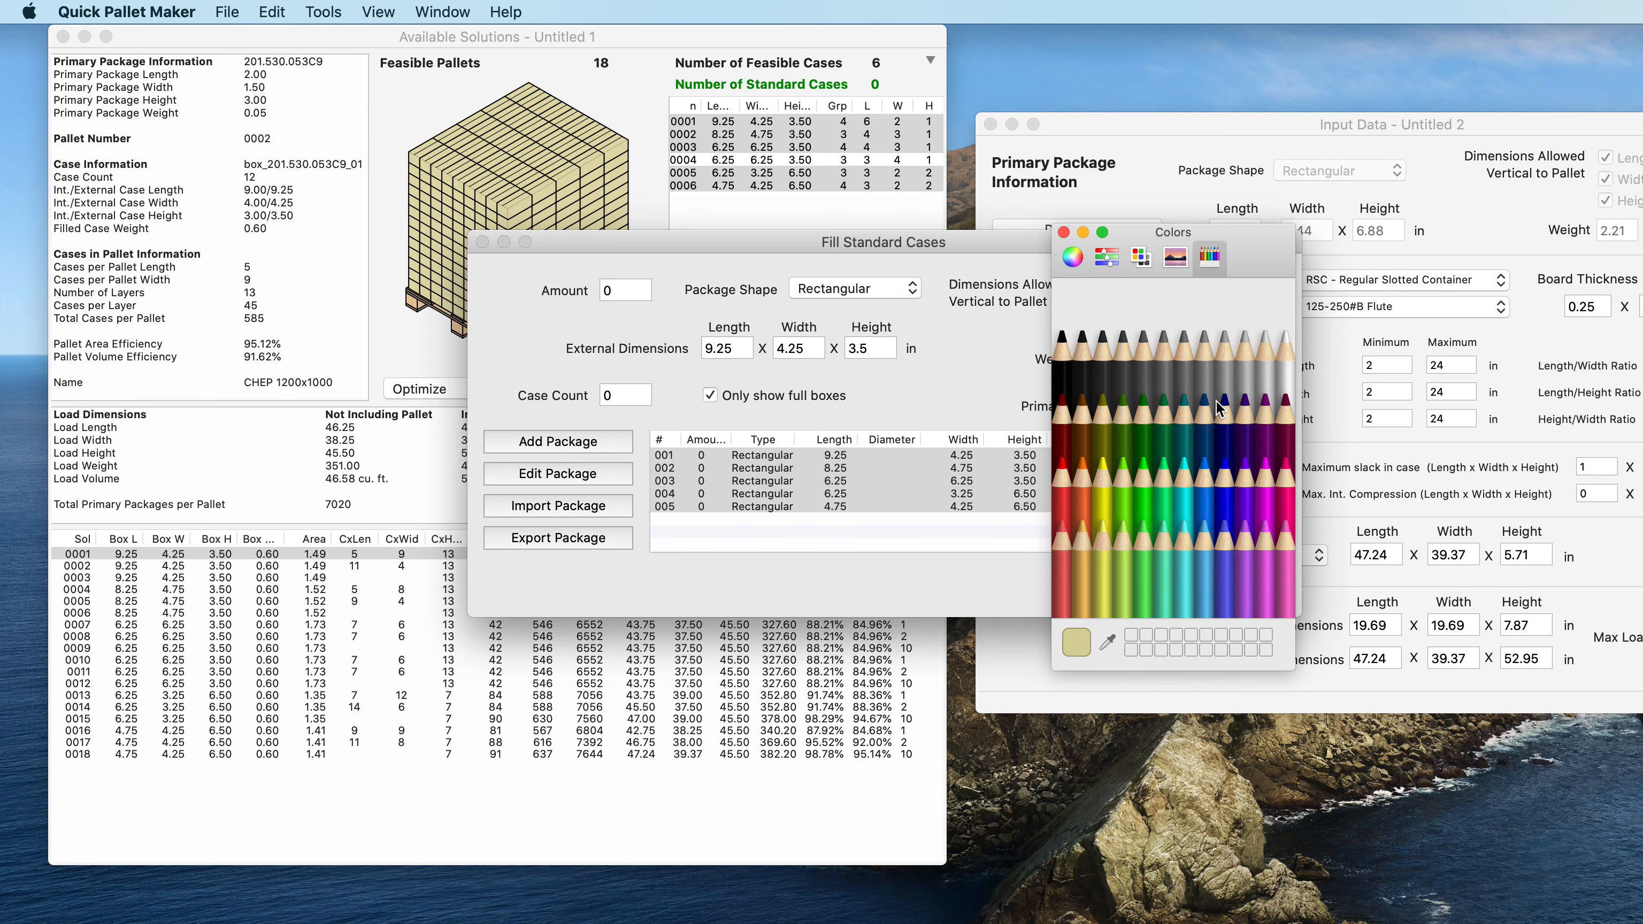
click(1247, 364)
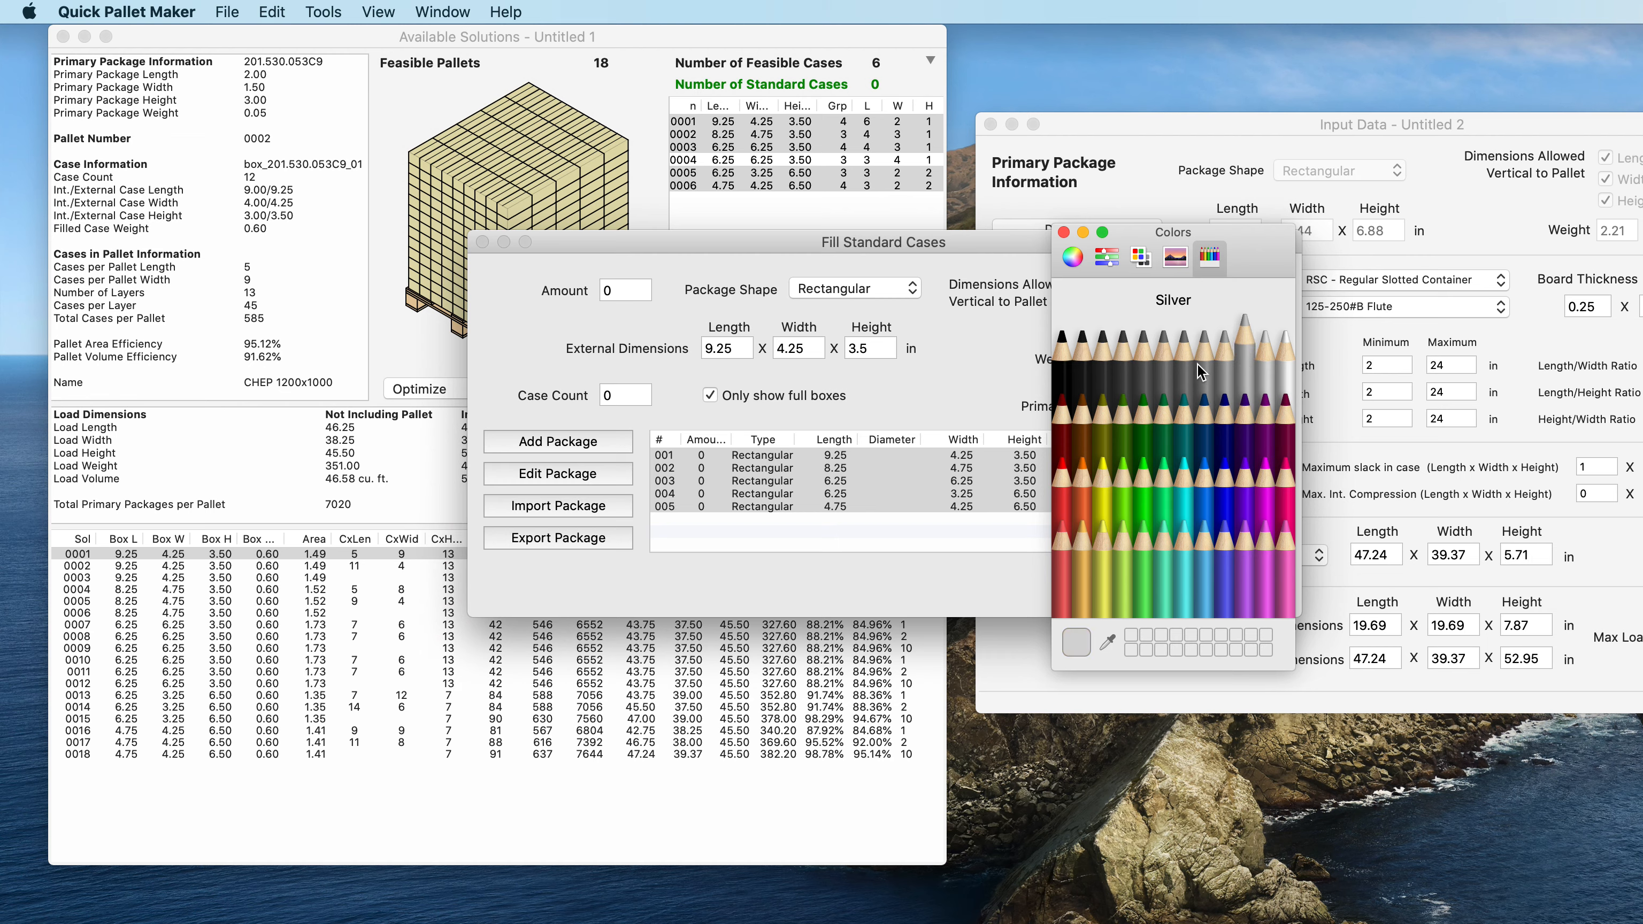
click(1061, 232)
click(1242, 406)
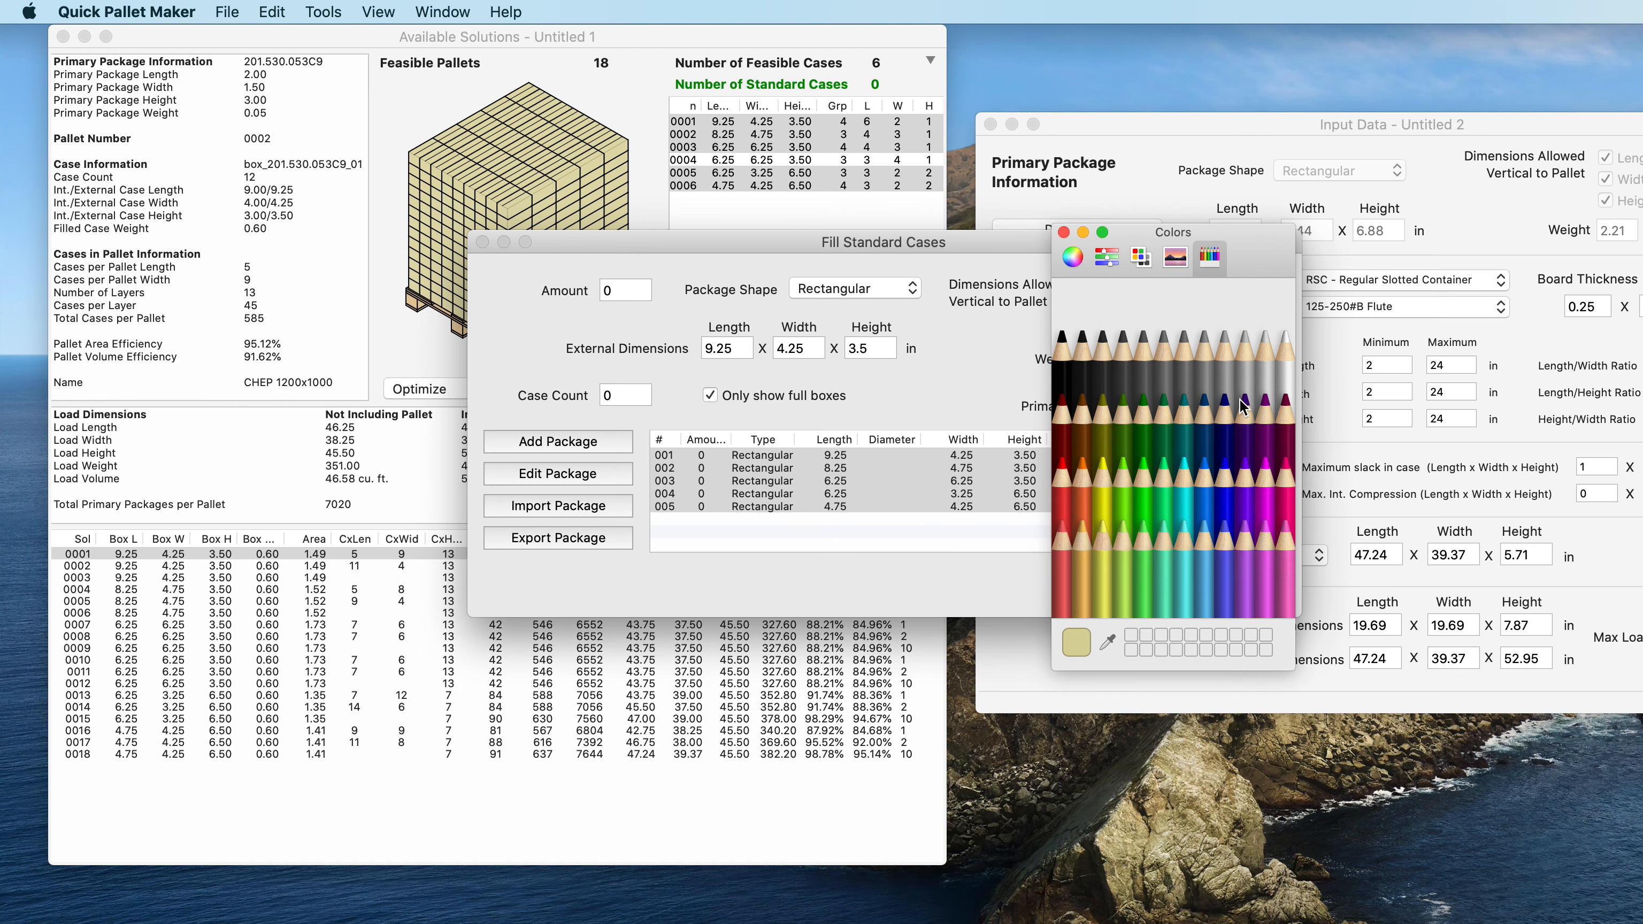
click(1264, 346)
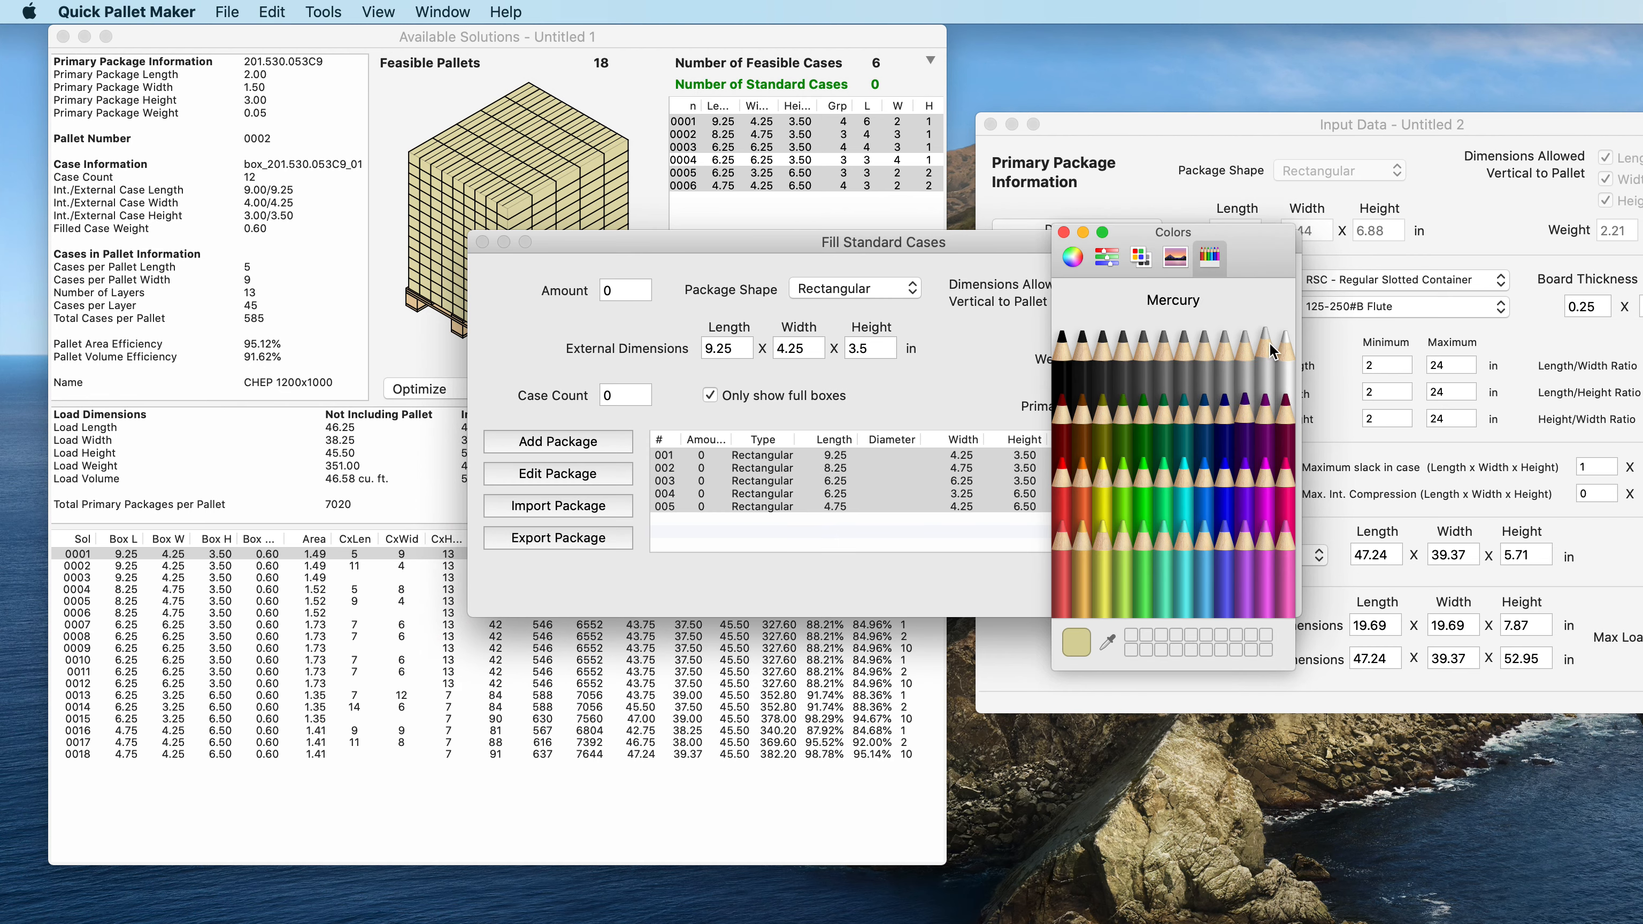
click(1062, 233)
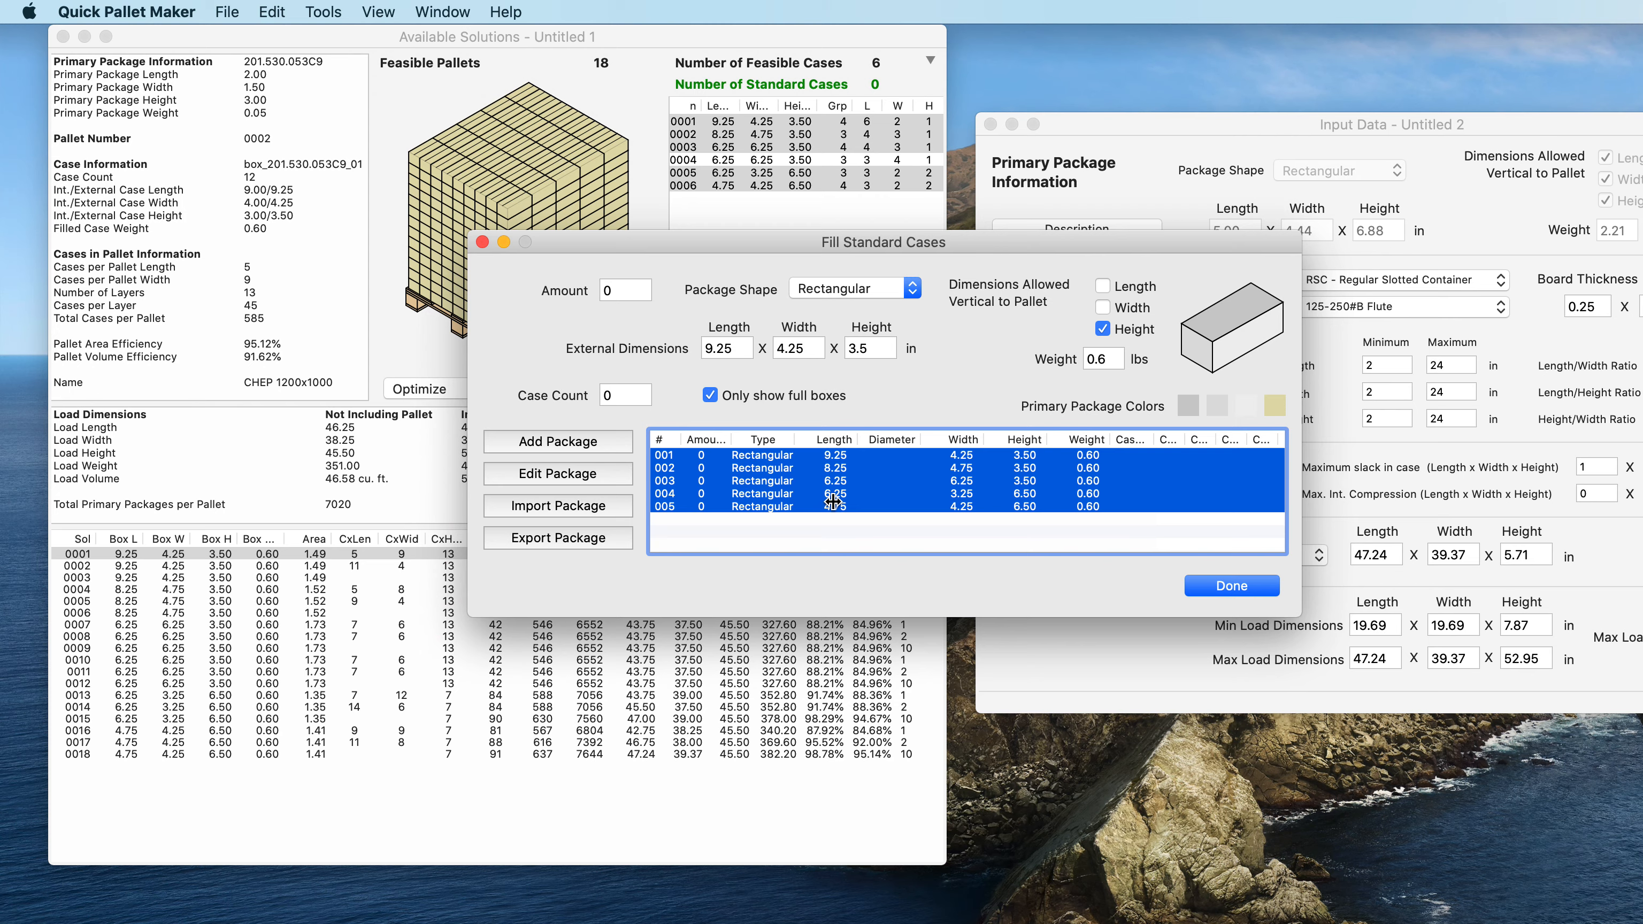
click(1231, 585)
Step: Set the second data sheet's case count to 24 and its pallet to CHEP Pallet 48inx40in
drag(1213, 116, 796, 114)
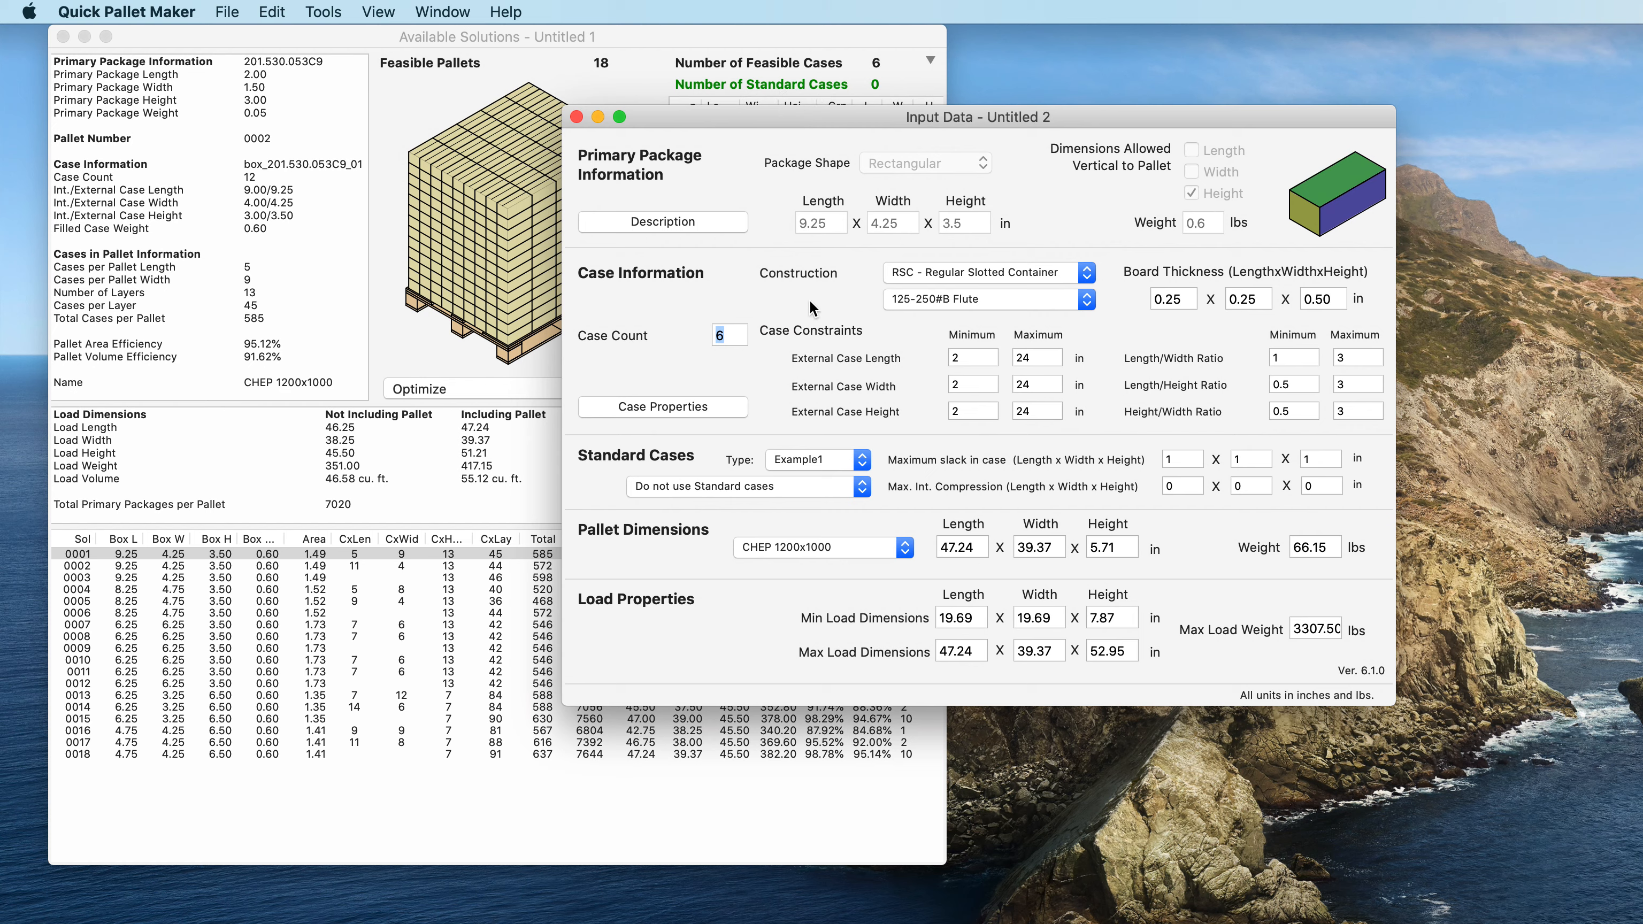
click(735, 334)
drag(735, 334, 700, 341)
text(24)
click(845, 547)
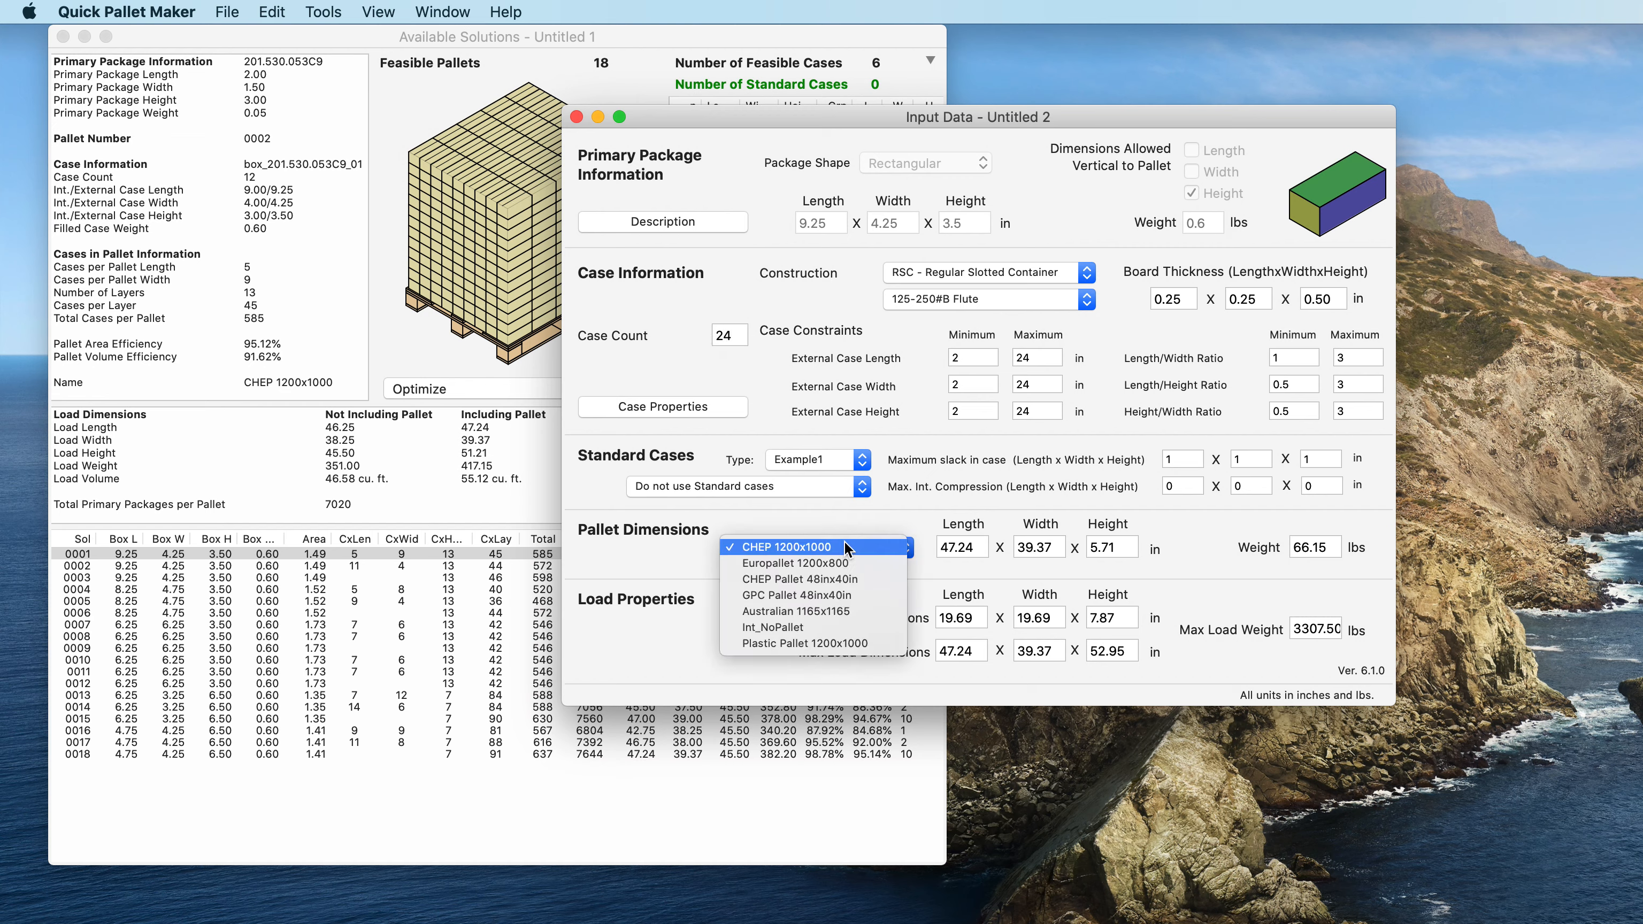
click(833, 578)
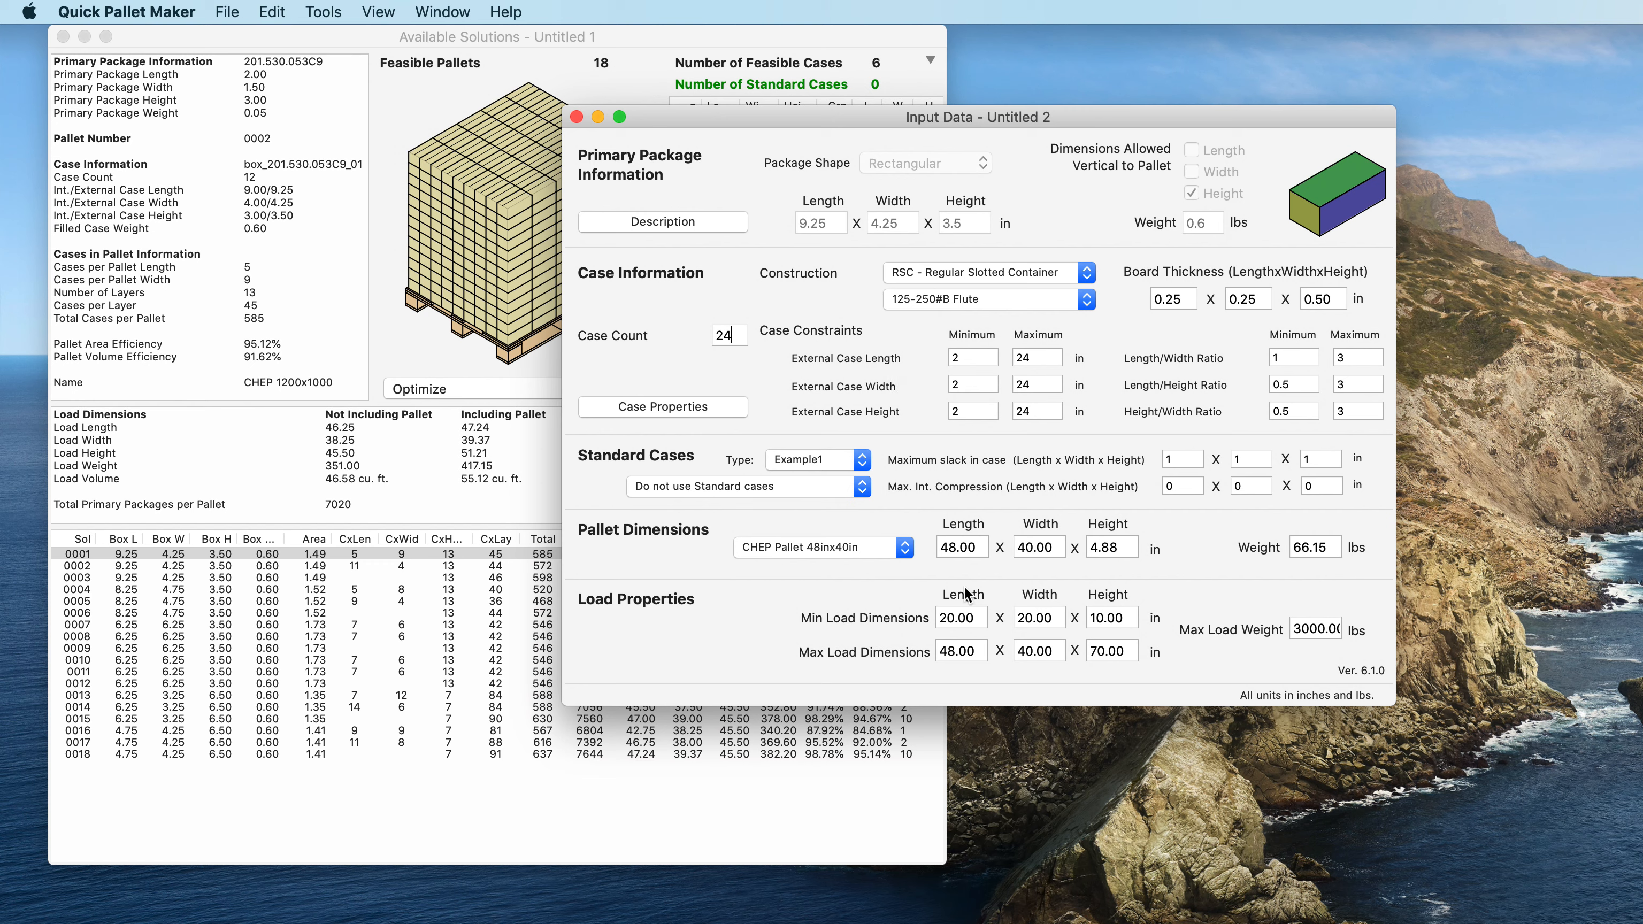
Step: Calculate the second data sheet's solutions and display the box contents of the selected 24-count case
click(333, 12)
click(336, 40)
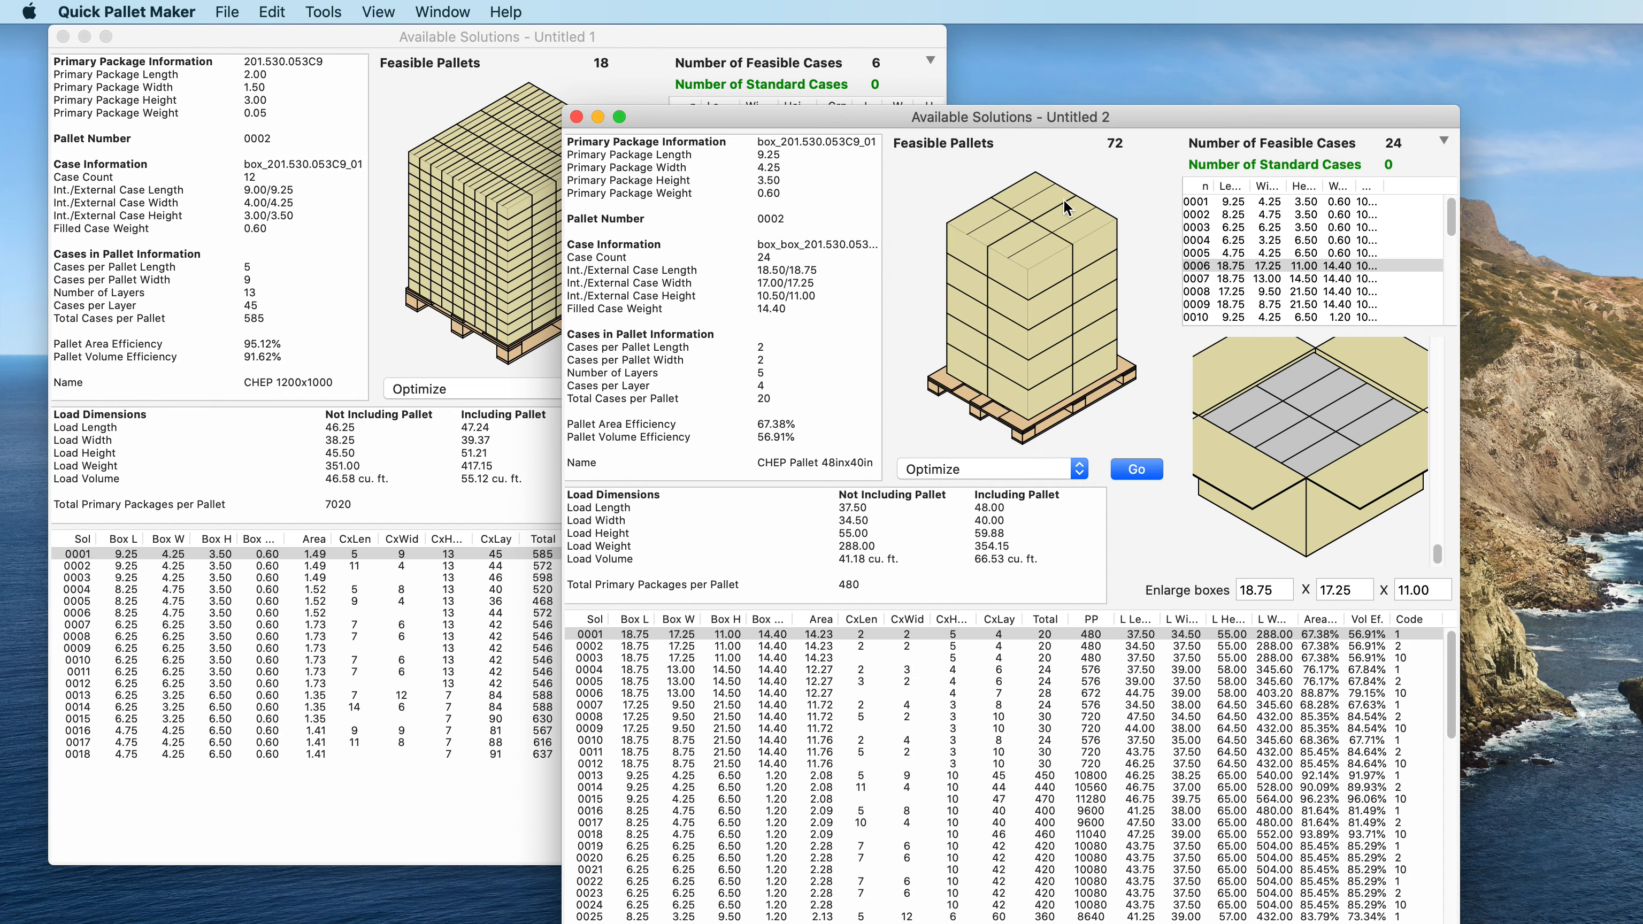
drag(1167, 111, 1165, 28)
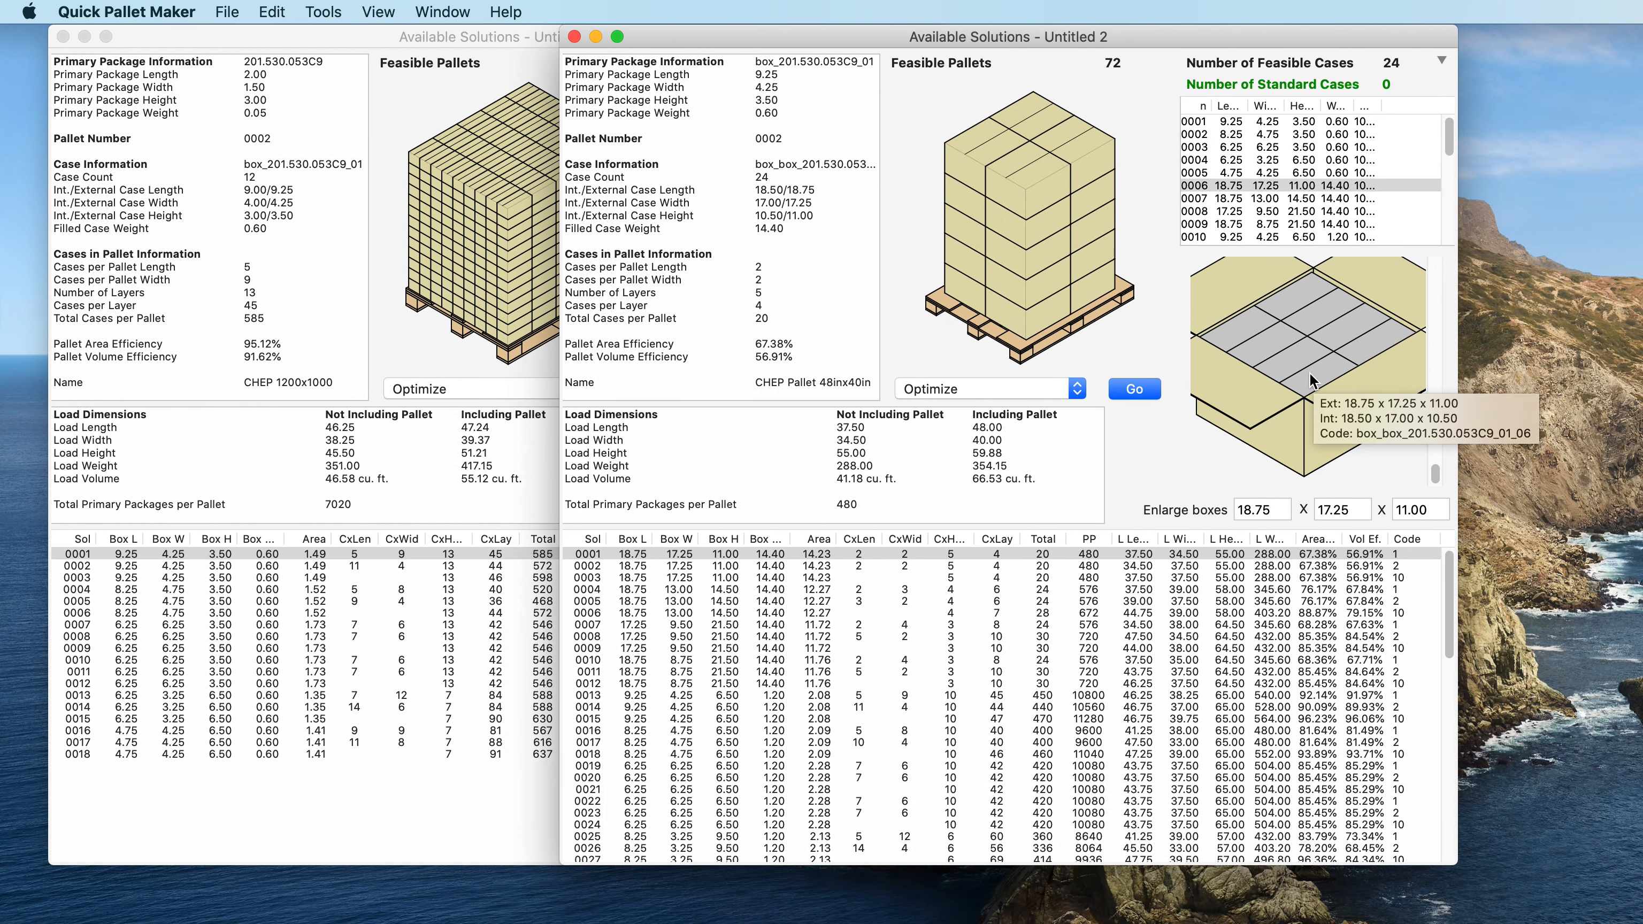
right_click(1291, 374)
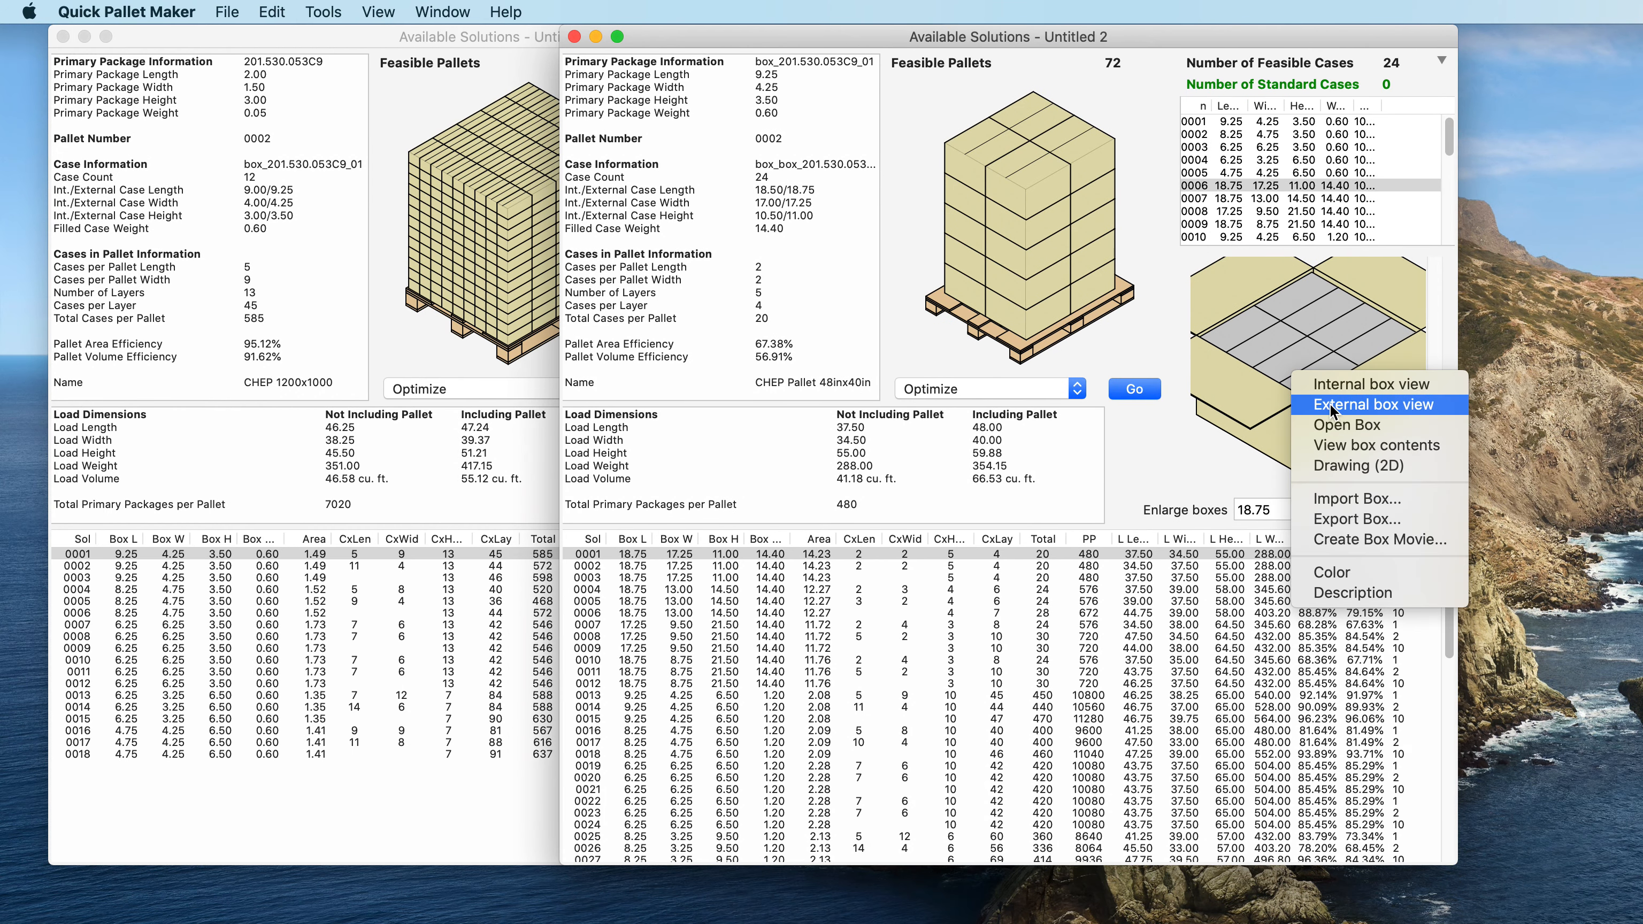
click(1334, 447)
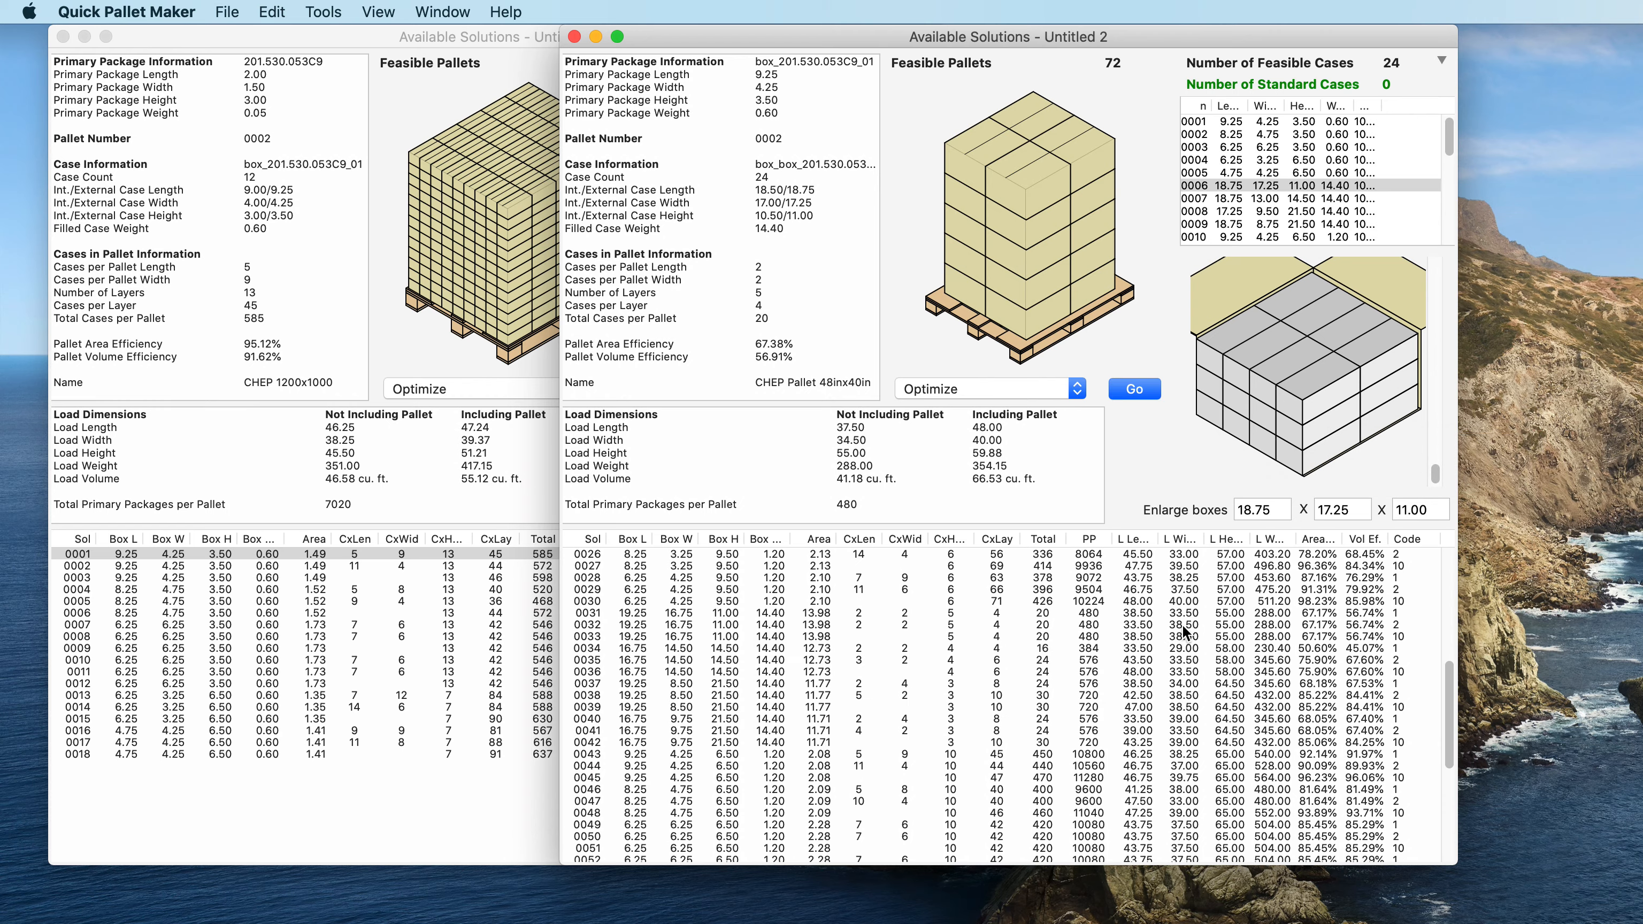
Step: Power Sort the second sheet's solutions by Total Primary Packages per Pallet in descending order
mouse_move(1183, 626)
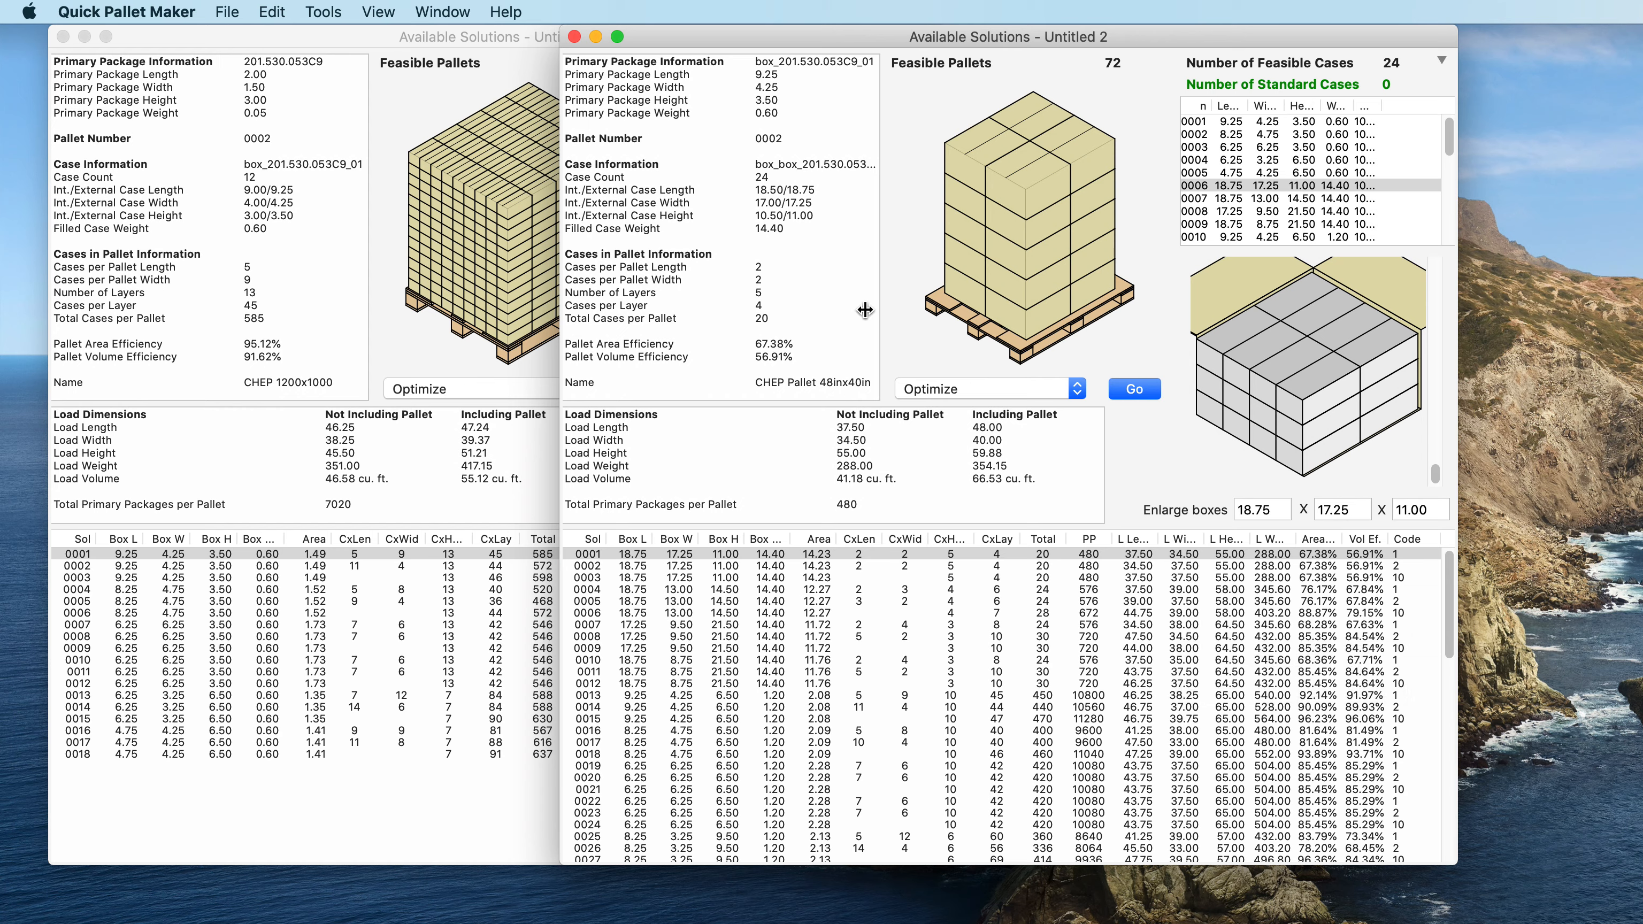
click(328, 11)
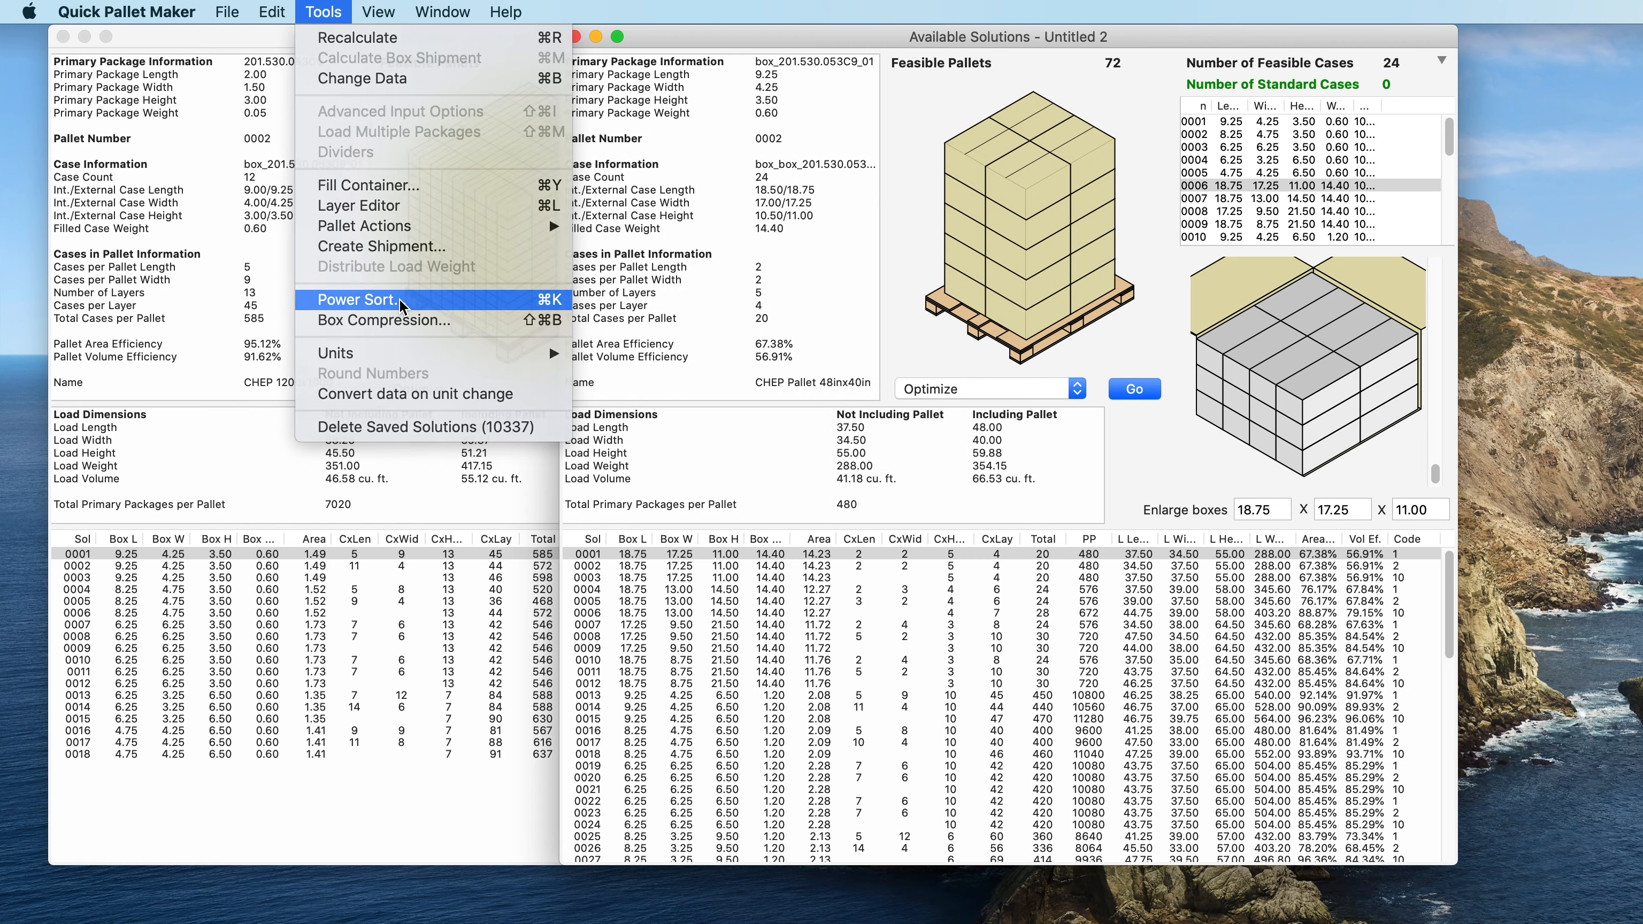
click(343, 299)
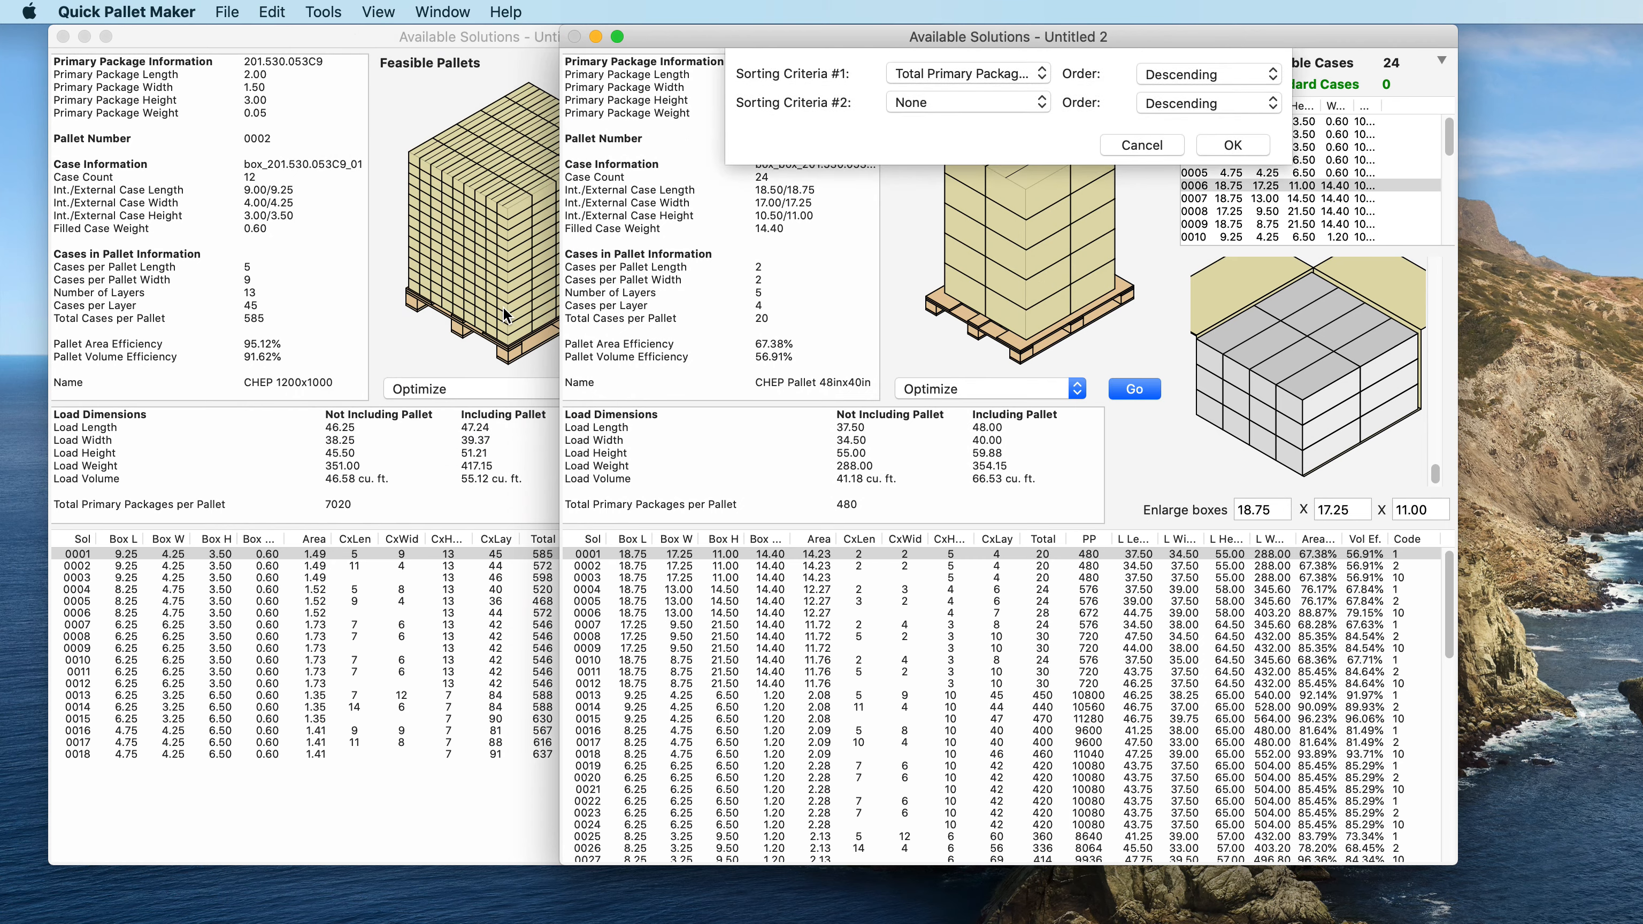
click(984, 76)
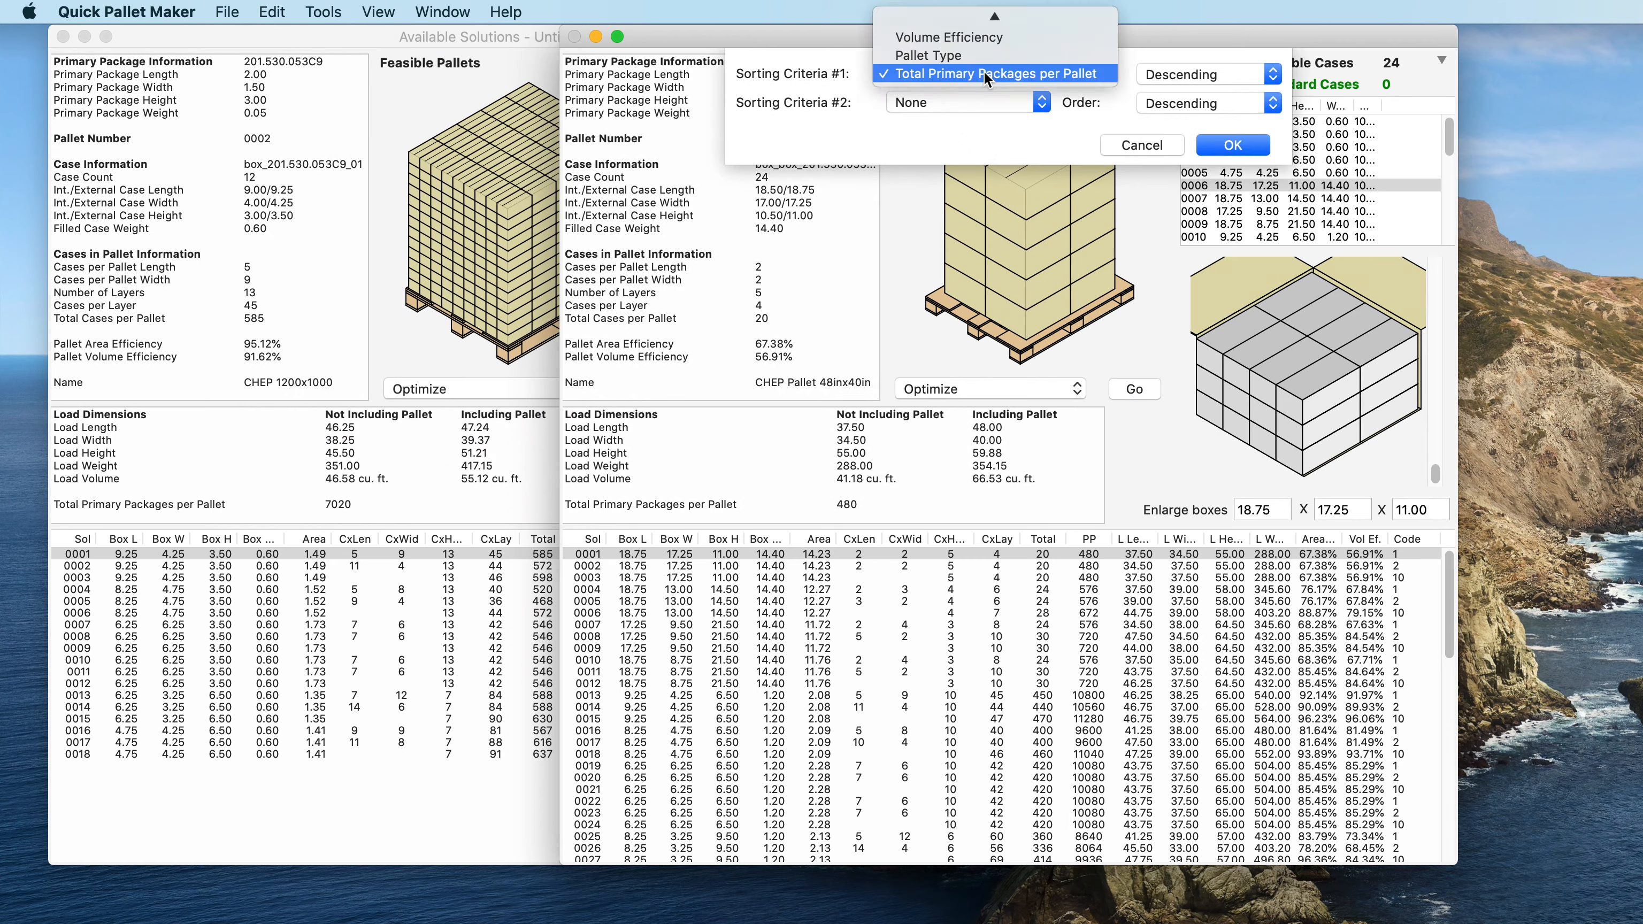
click(984, 73)
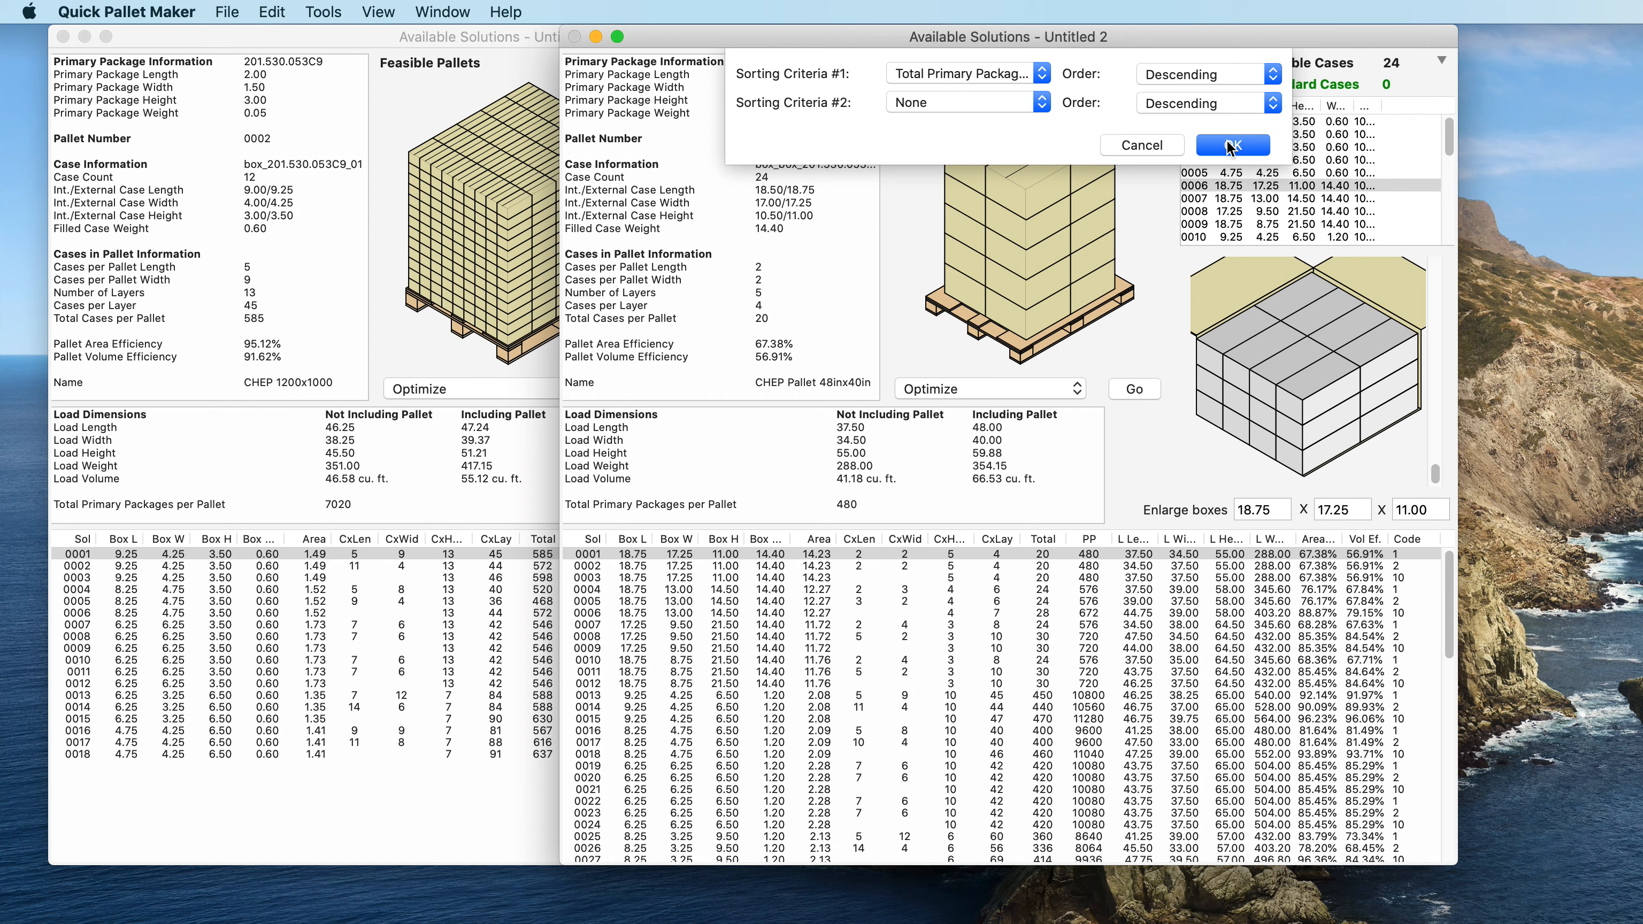
click(998, 67)
click(1000, 77)
click(1228, 144)
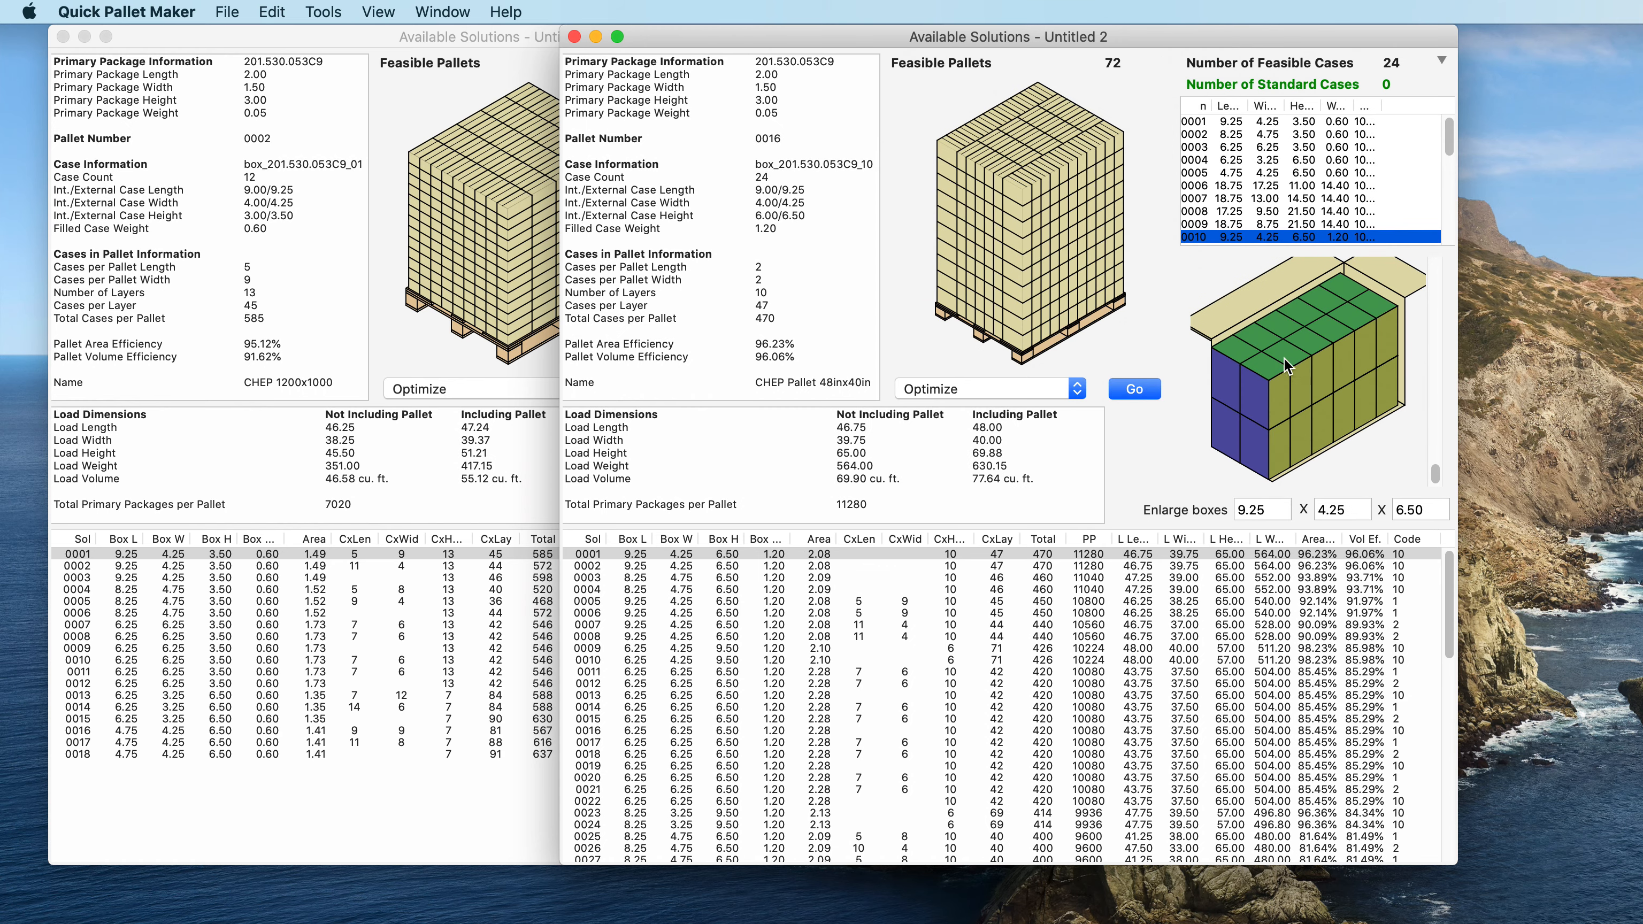
Step: Examine the case contents and pallet layouts of the sorted solutions, going through them from 0001 to 0026
mouse_move(1293, 341)
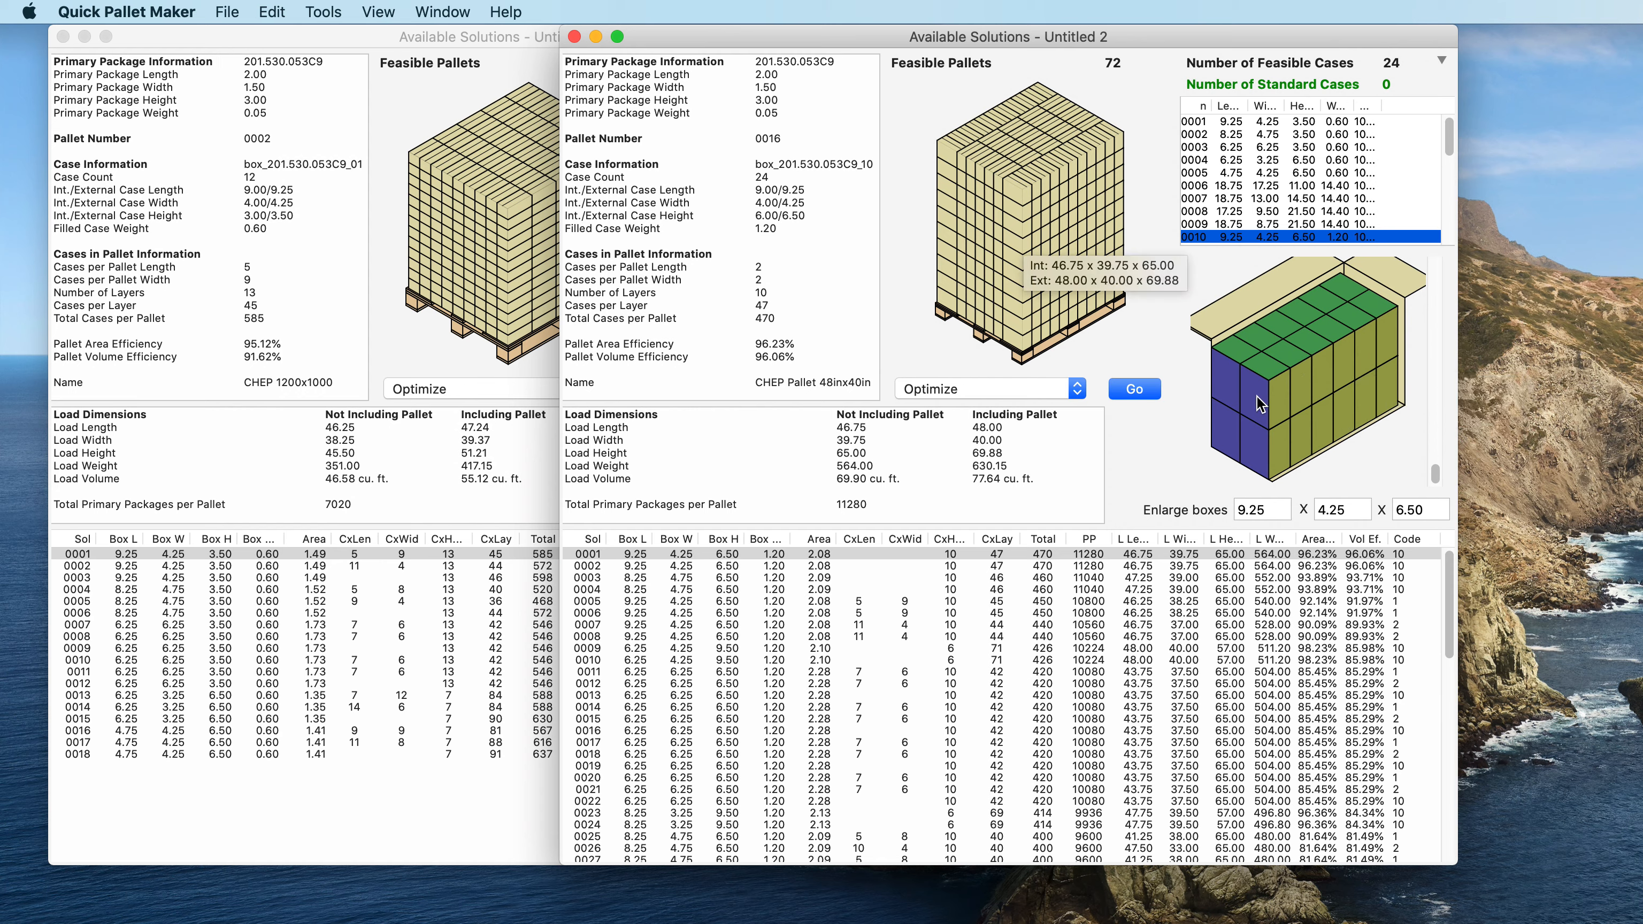
mouse_move(1295, 370)
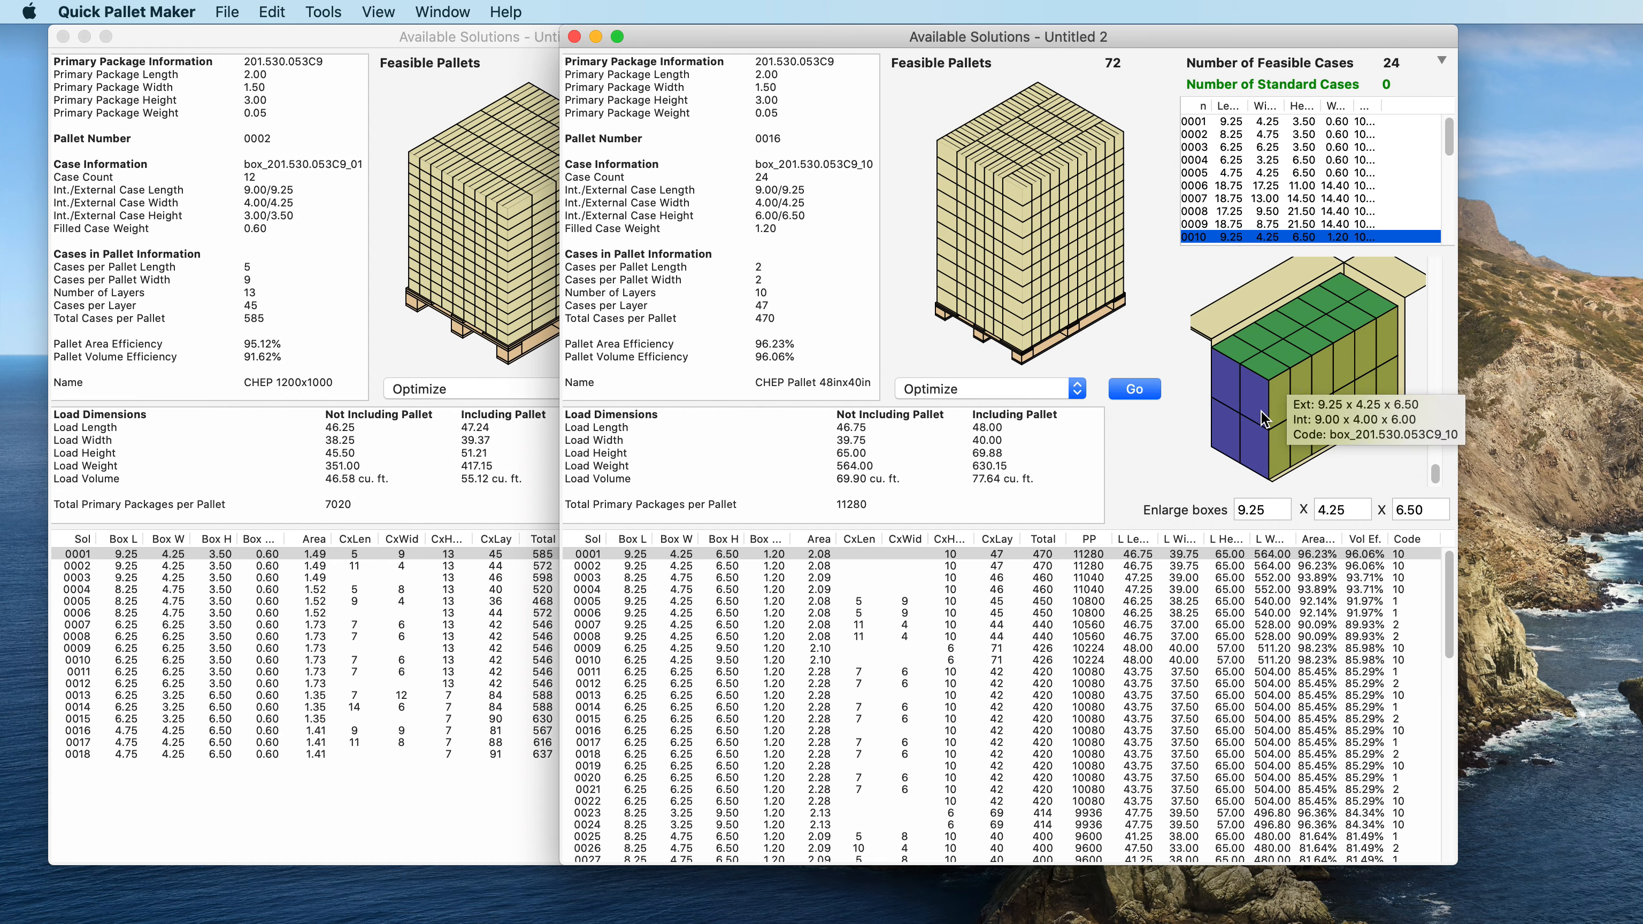
mouse_move(1402, 600)
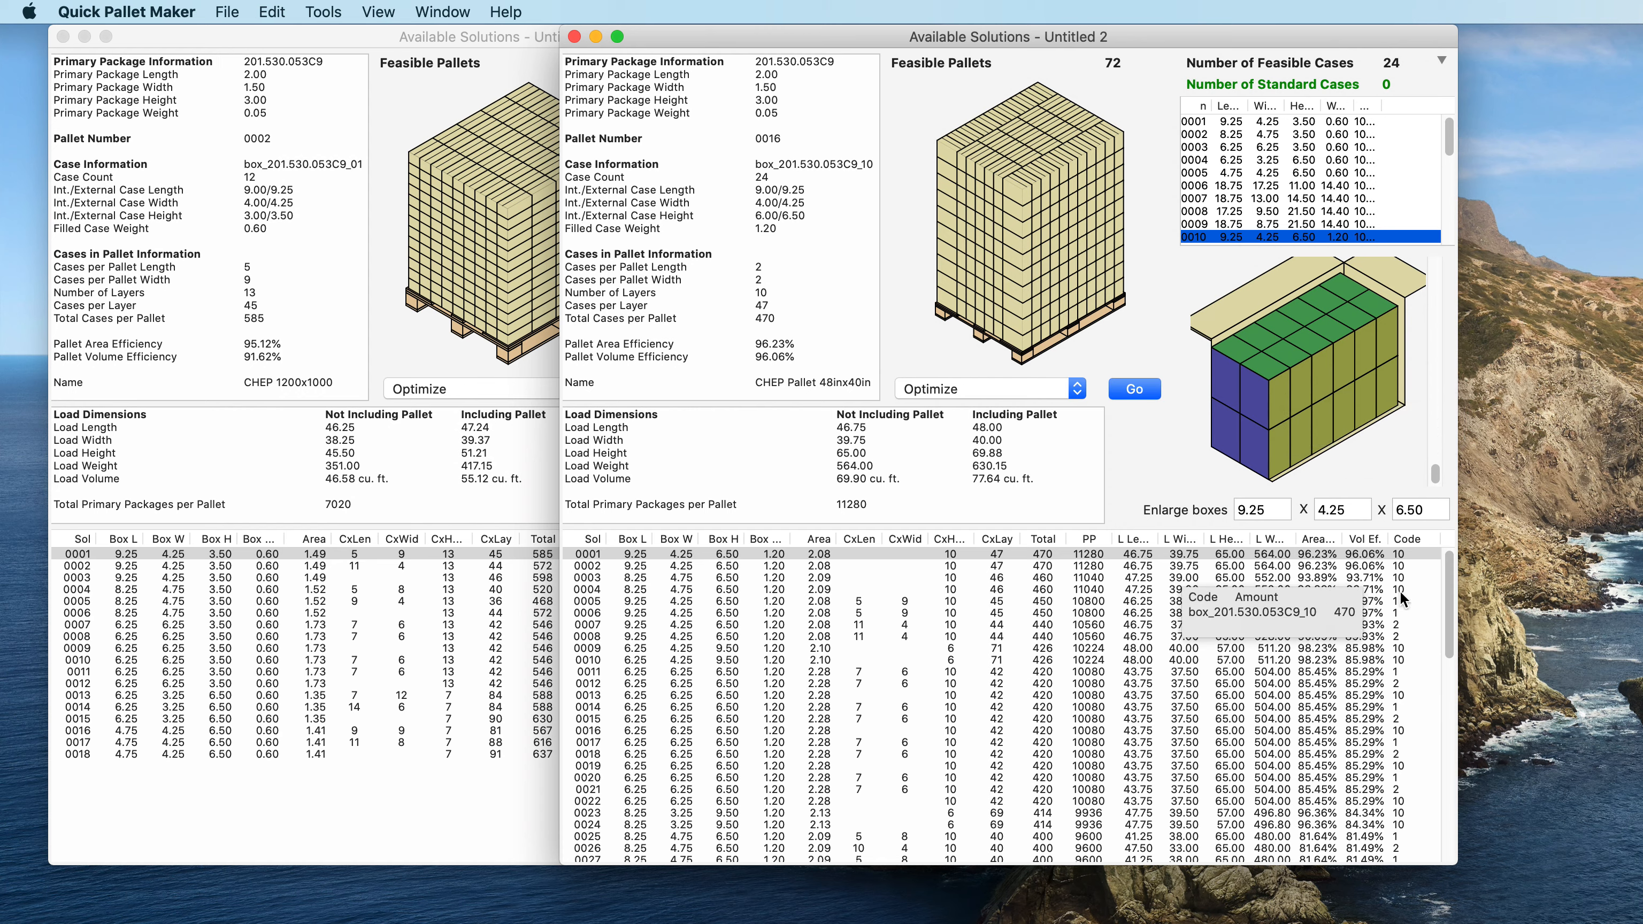
click(1315, 555)
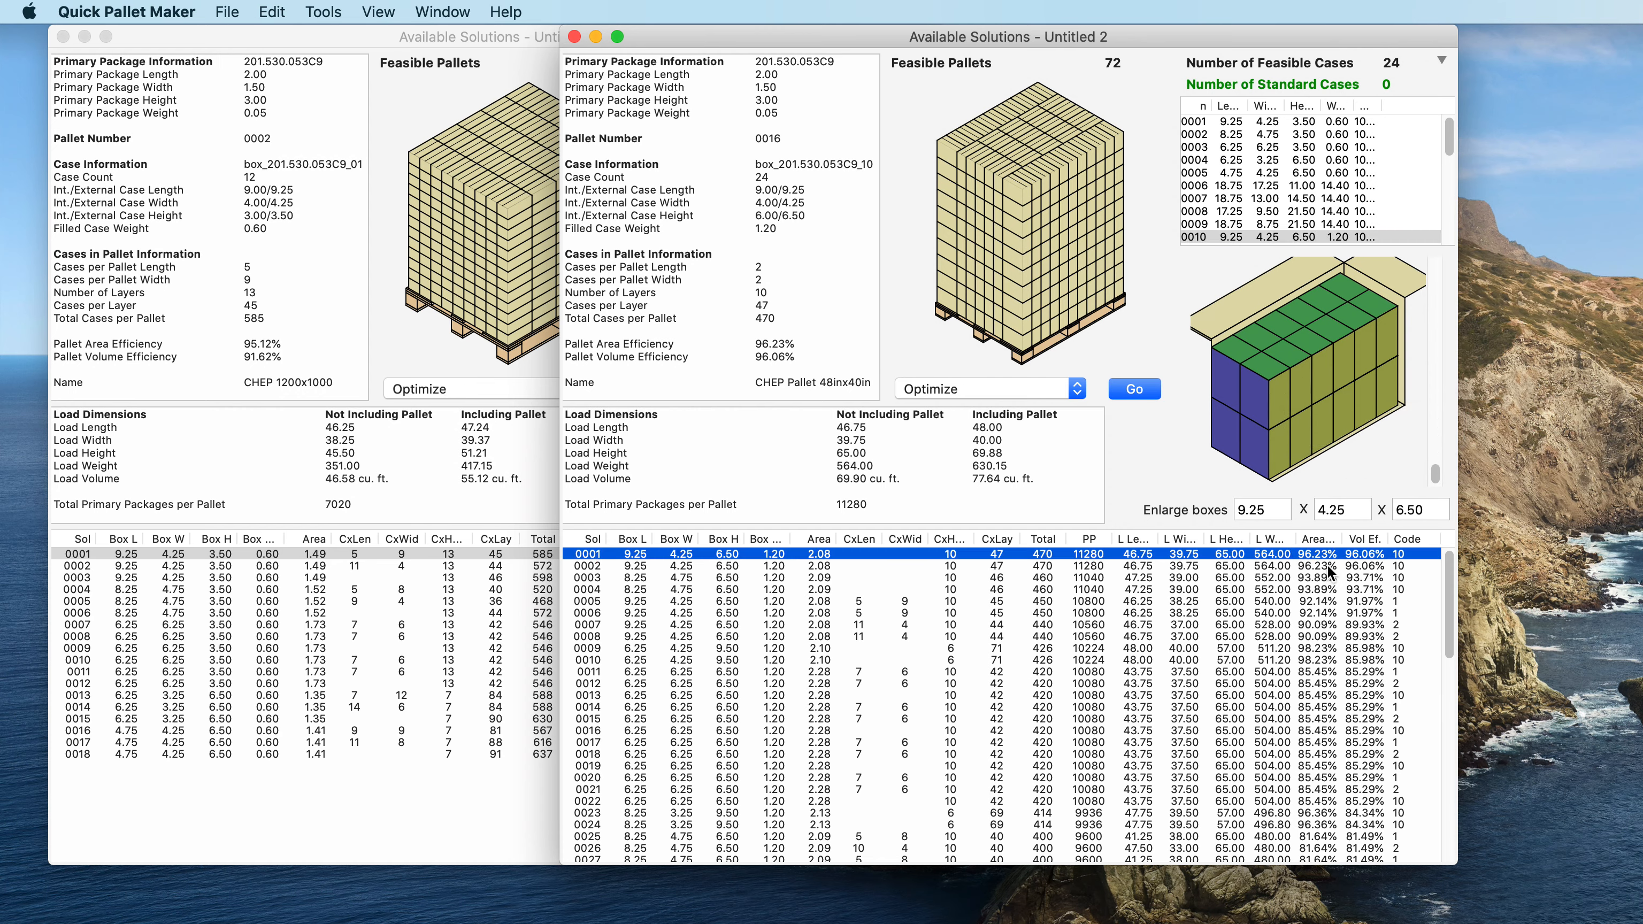
key(Down)
key(Down)
key(Down)
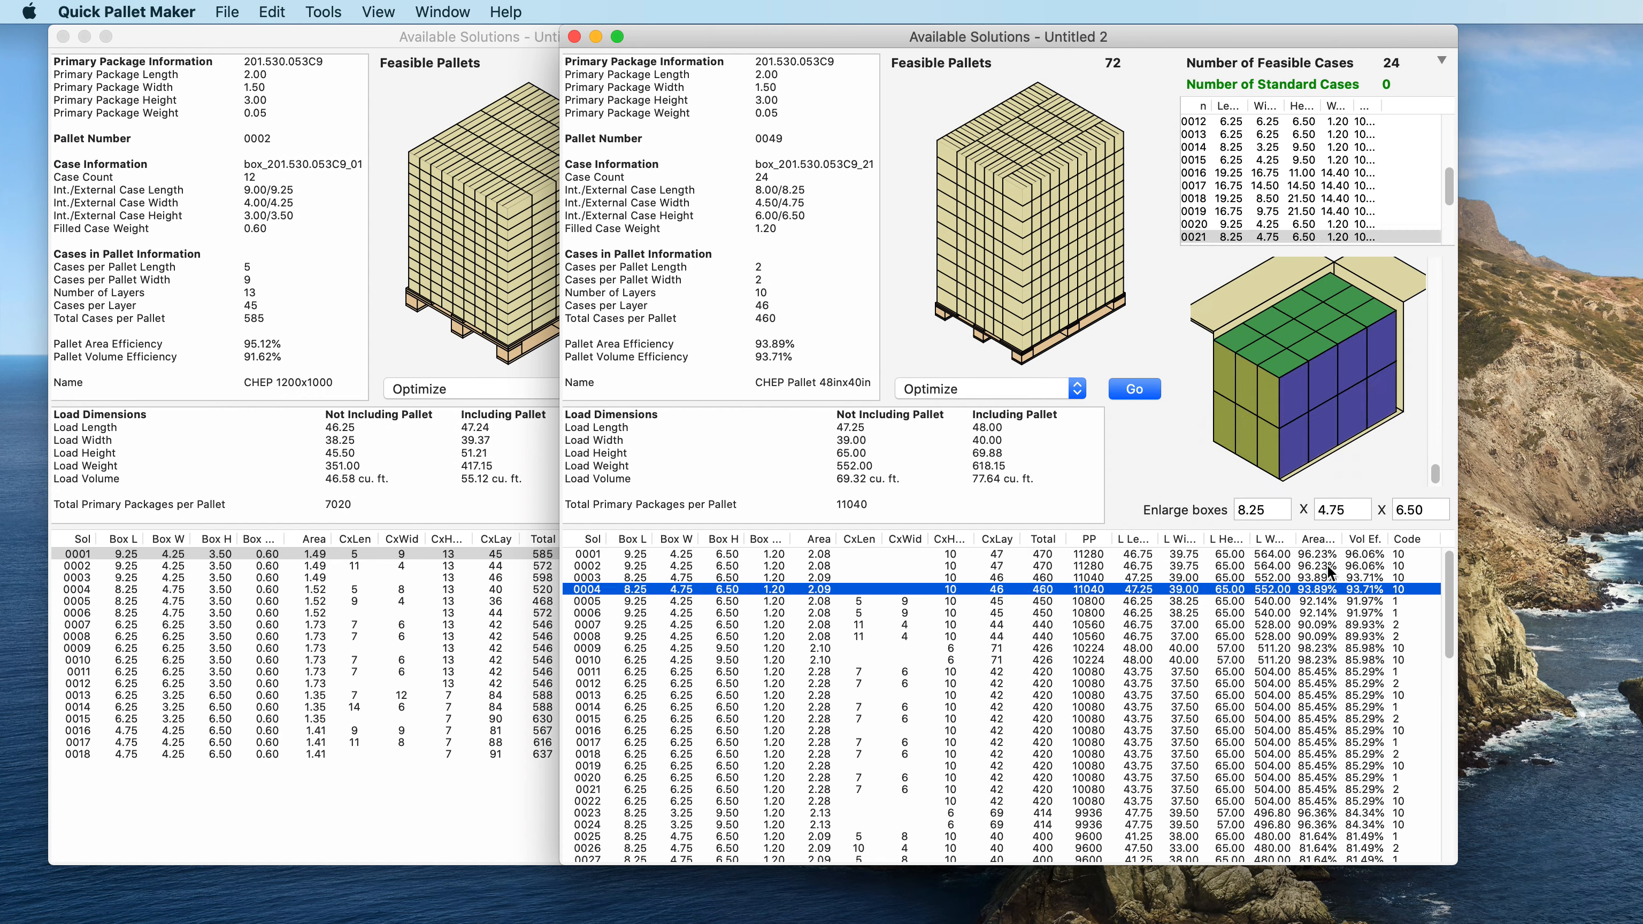
key(Down)
key(Down)
key(Down)
key(Down)
key(Down)
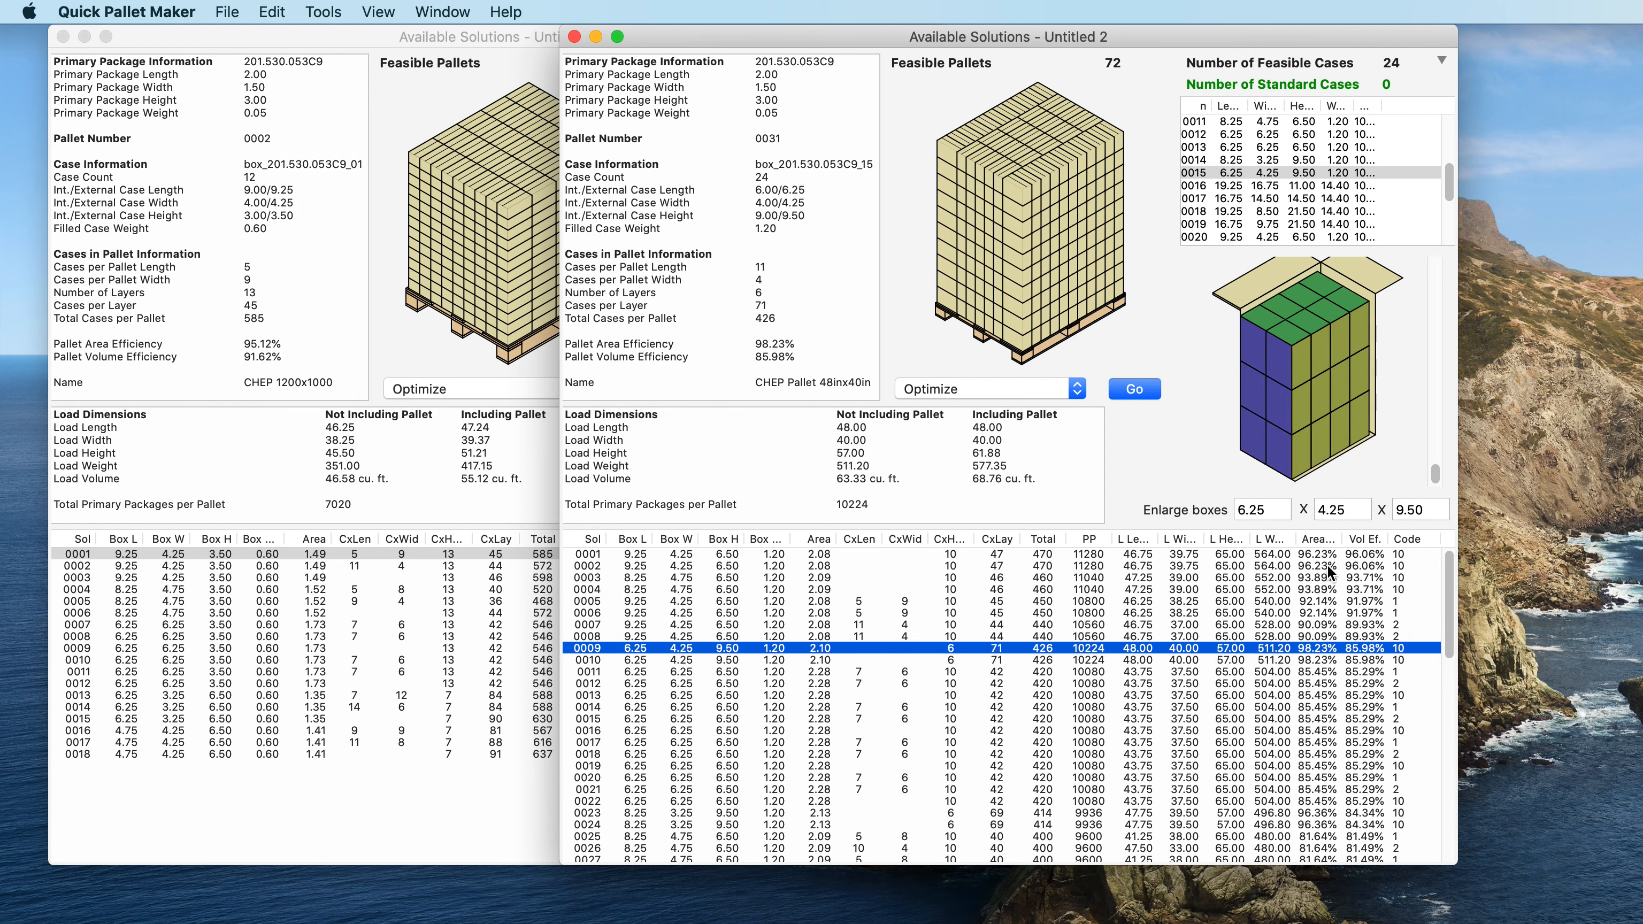
key(Down)
key(Down)
key(Down)
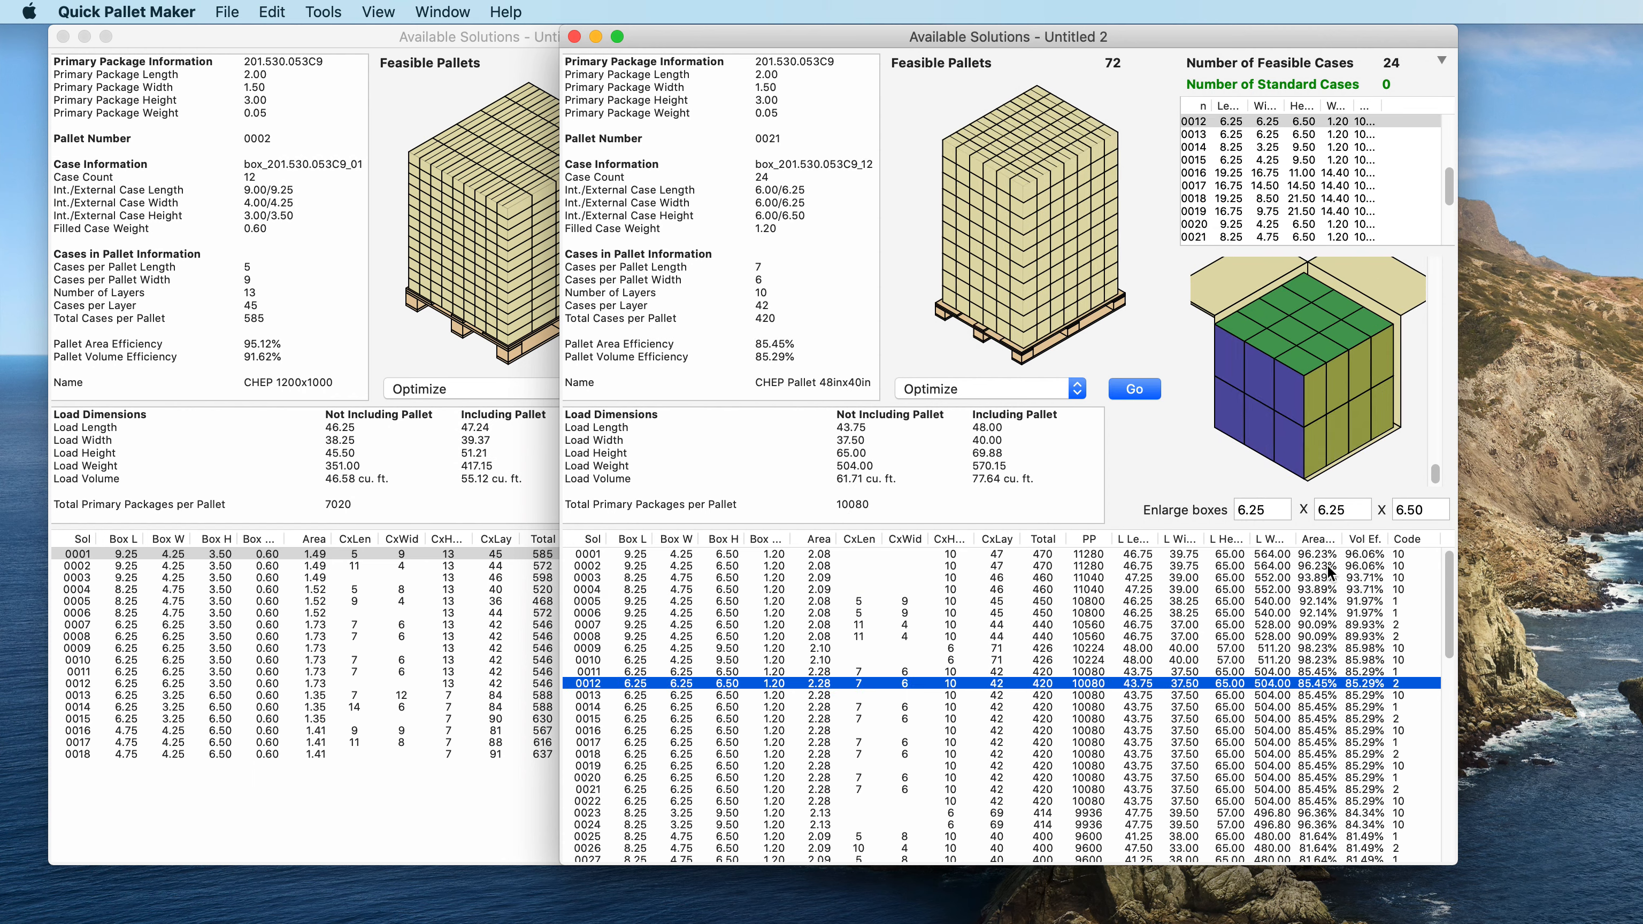
key(Down)
key(Down)
key(Down)
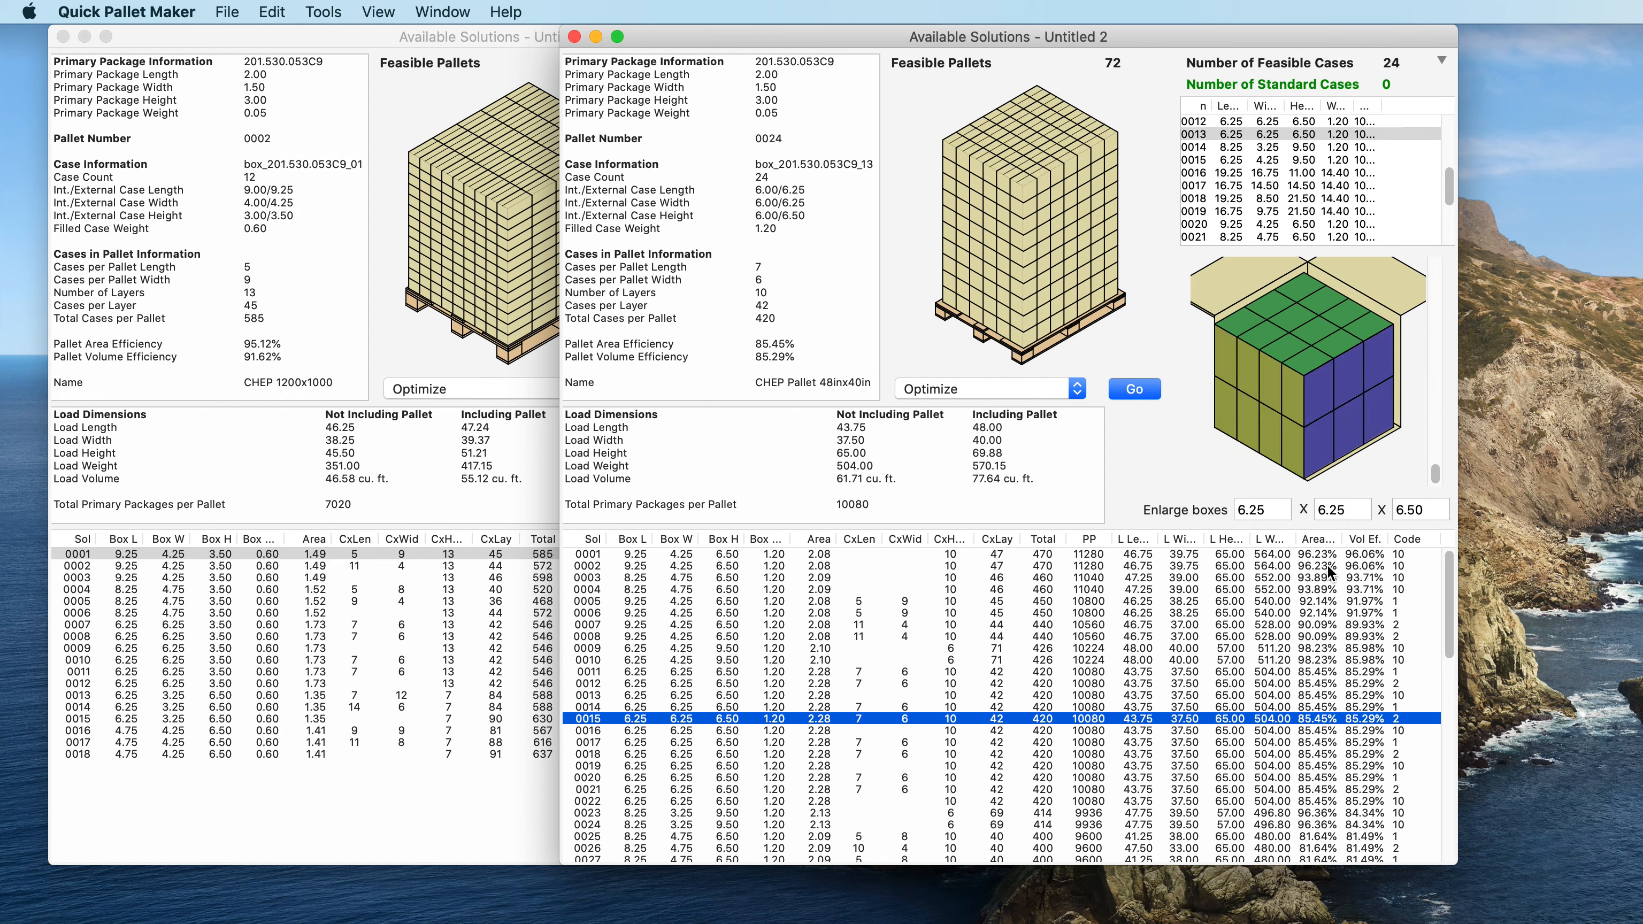
key(Down)
key(Down)
key(Down)
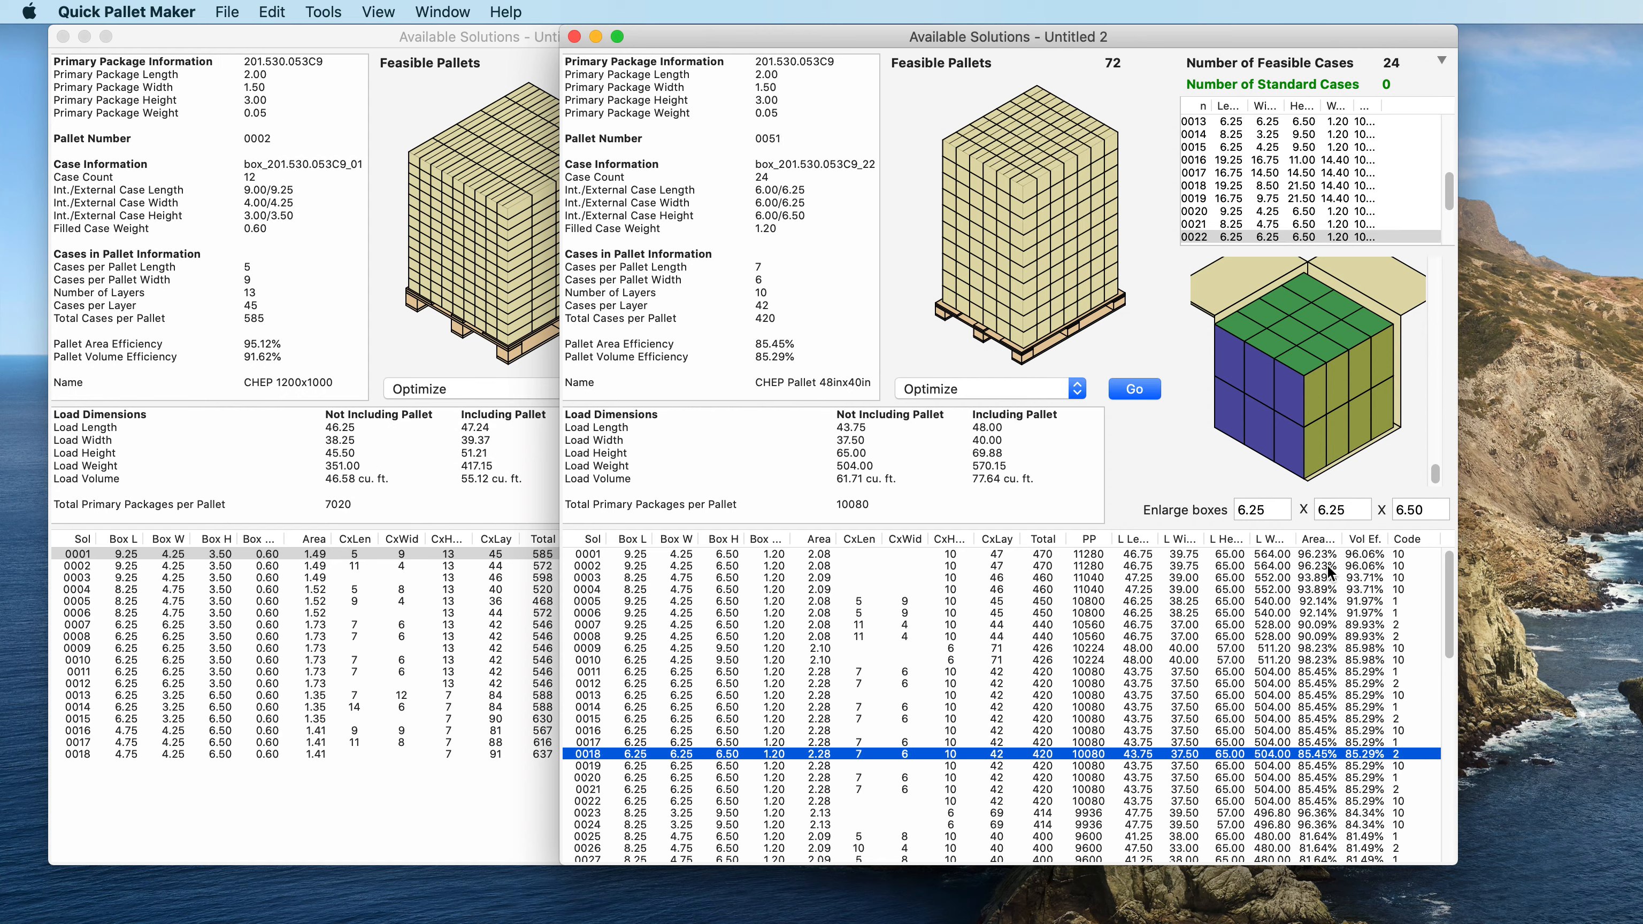
key(Down)
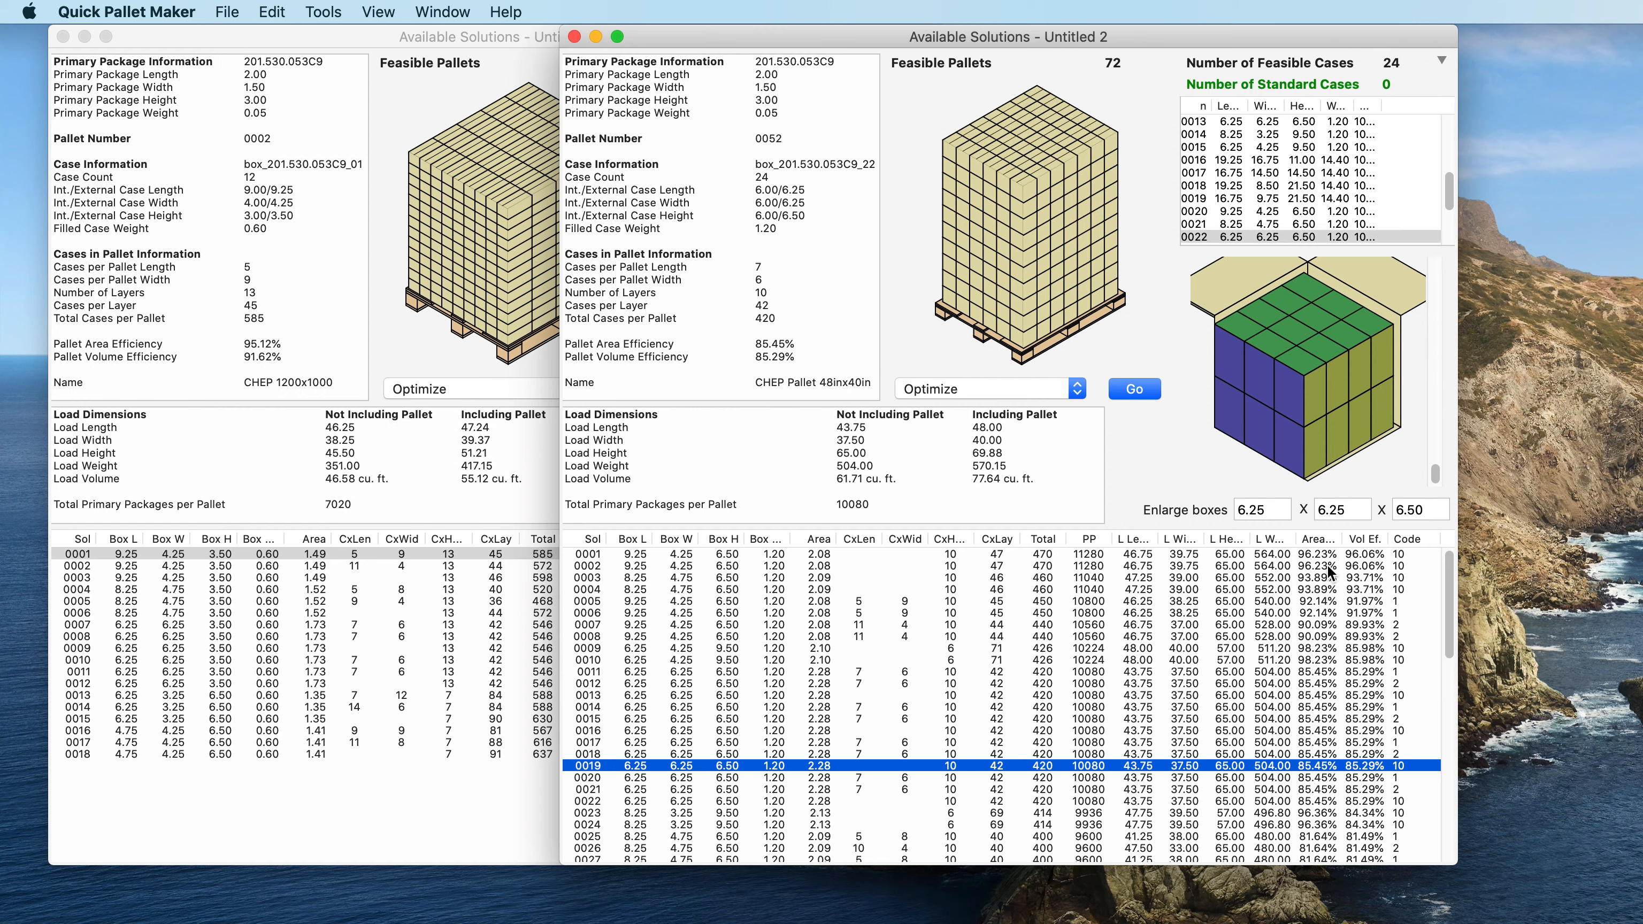
key(Down)
key(Down)
key(Down)
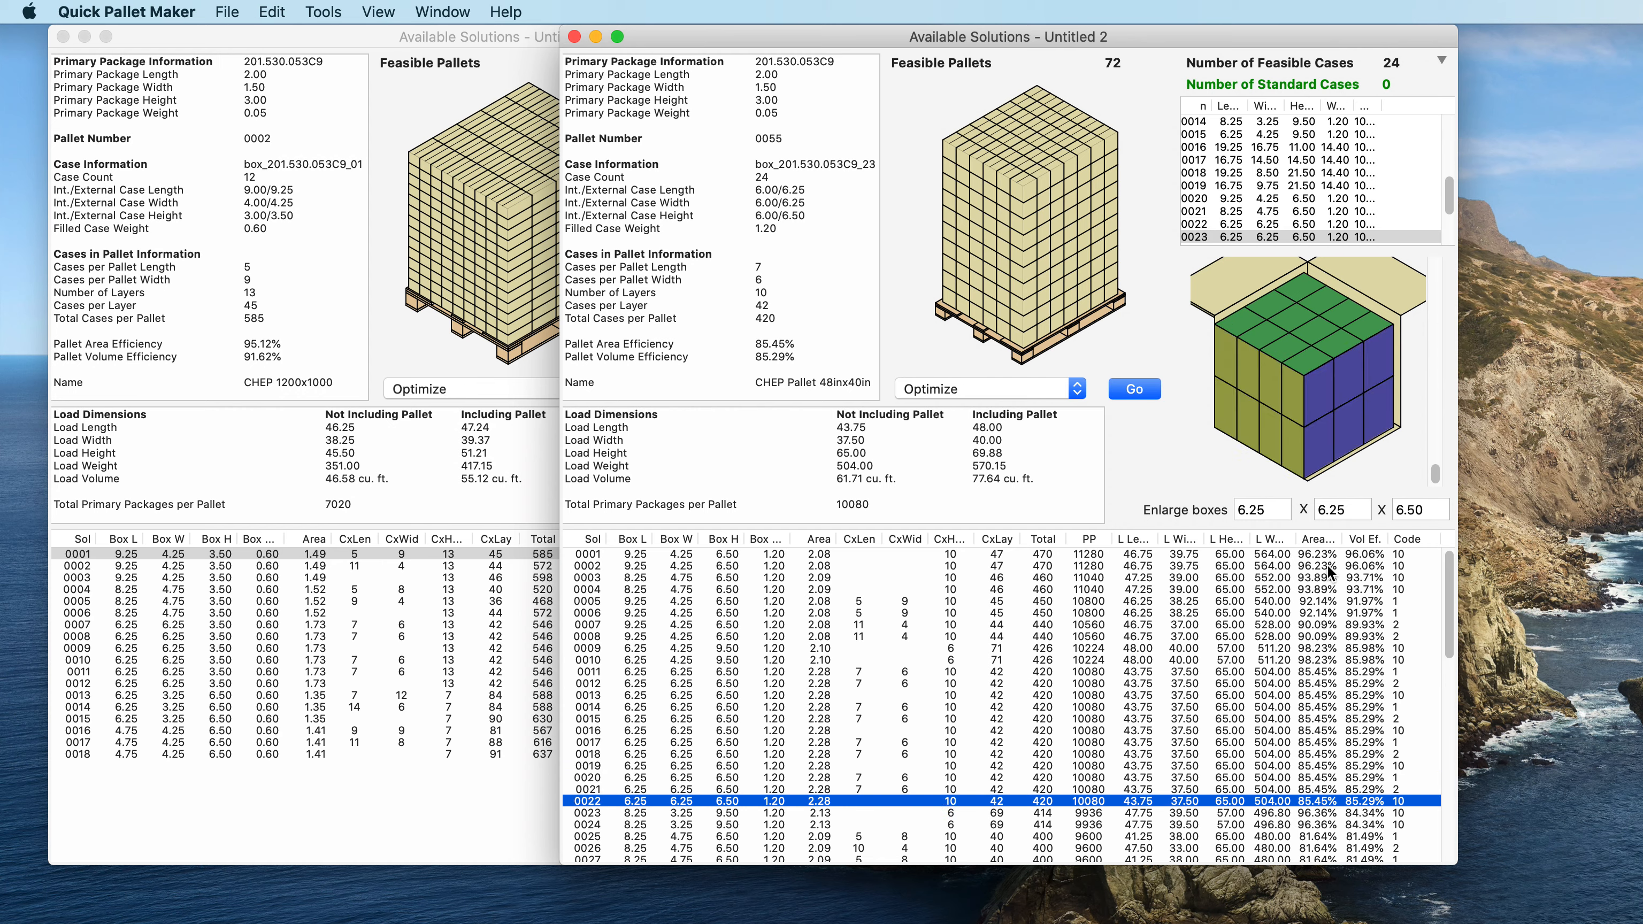
key(Down)
key(Down)
key(Down)
key(Down)
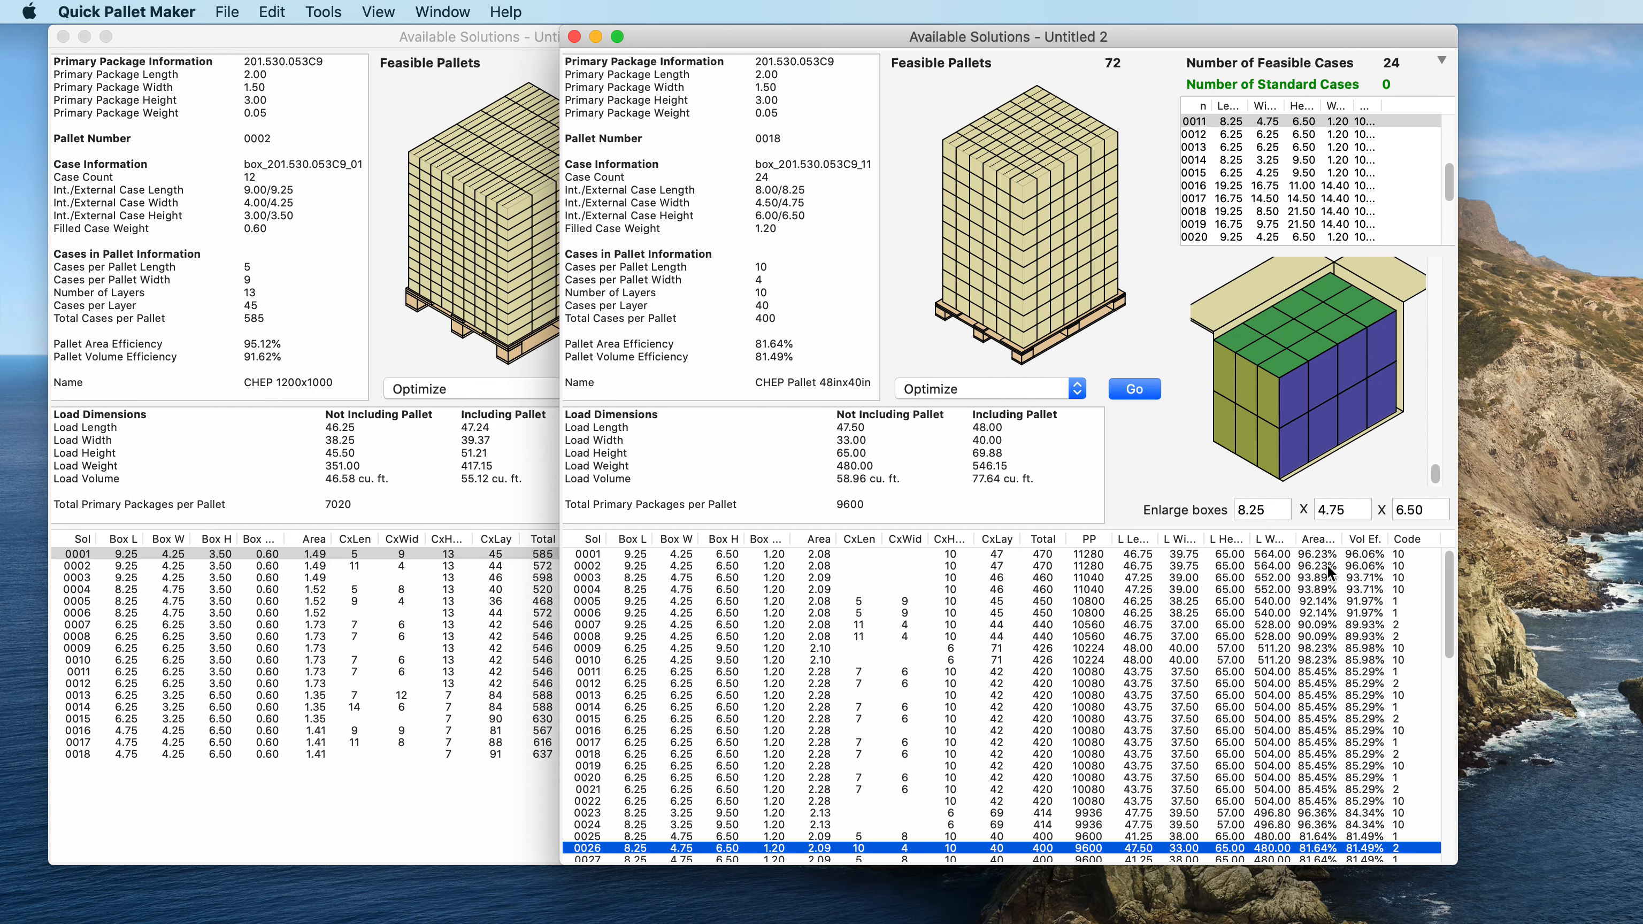
Step: Examine the case contents and pallet layouts of the sorted solutions from 0027 to 0039, ending on solution 0038
key(Down)
key(Down)
key(Down)
key(Down)
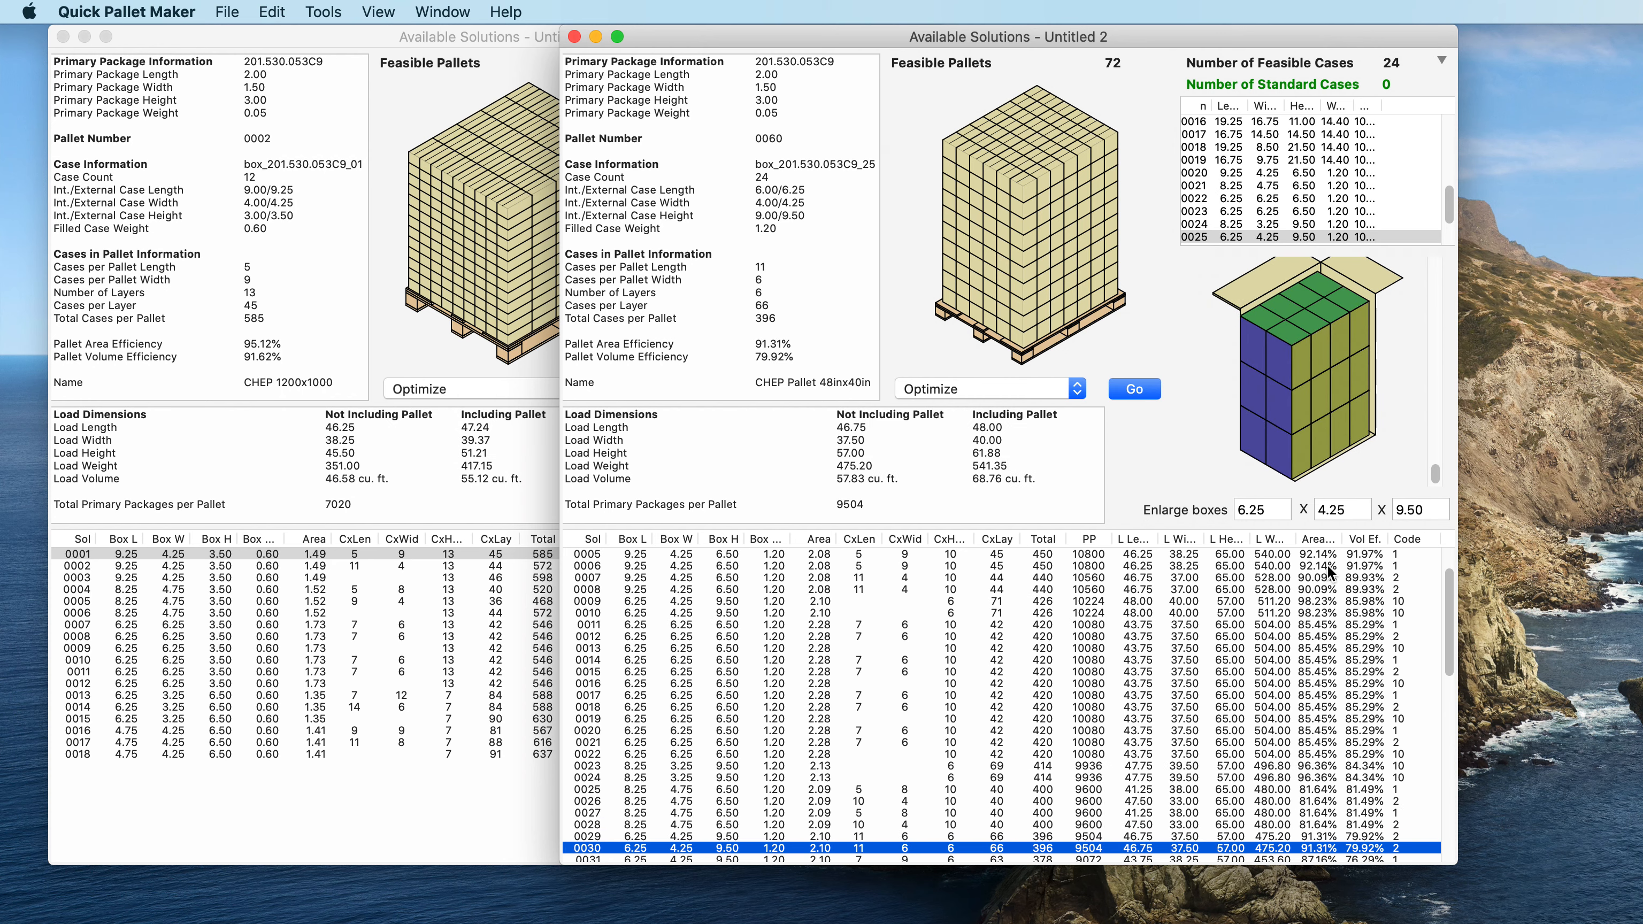
key(Down)
key(Down)
key(Down)
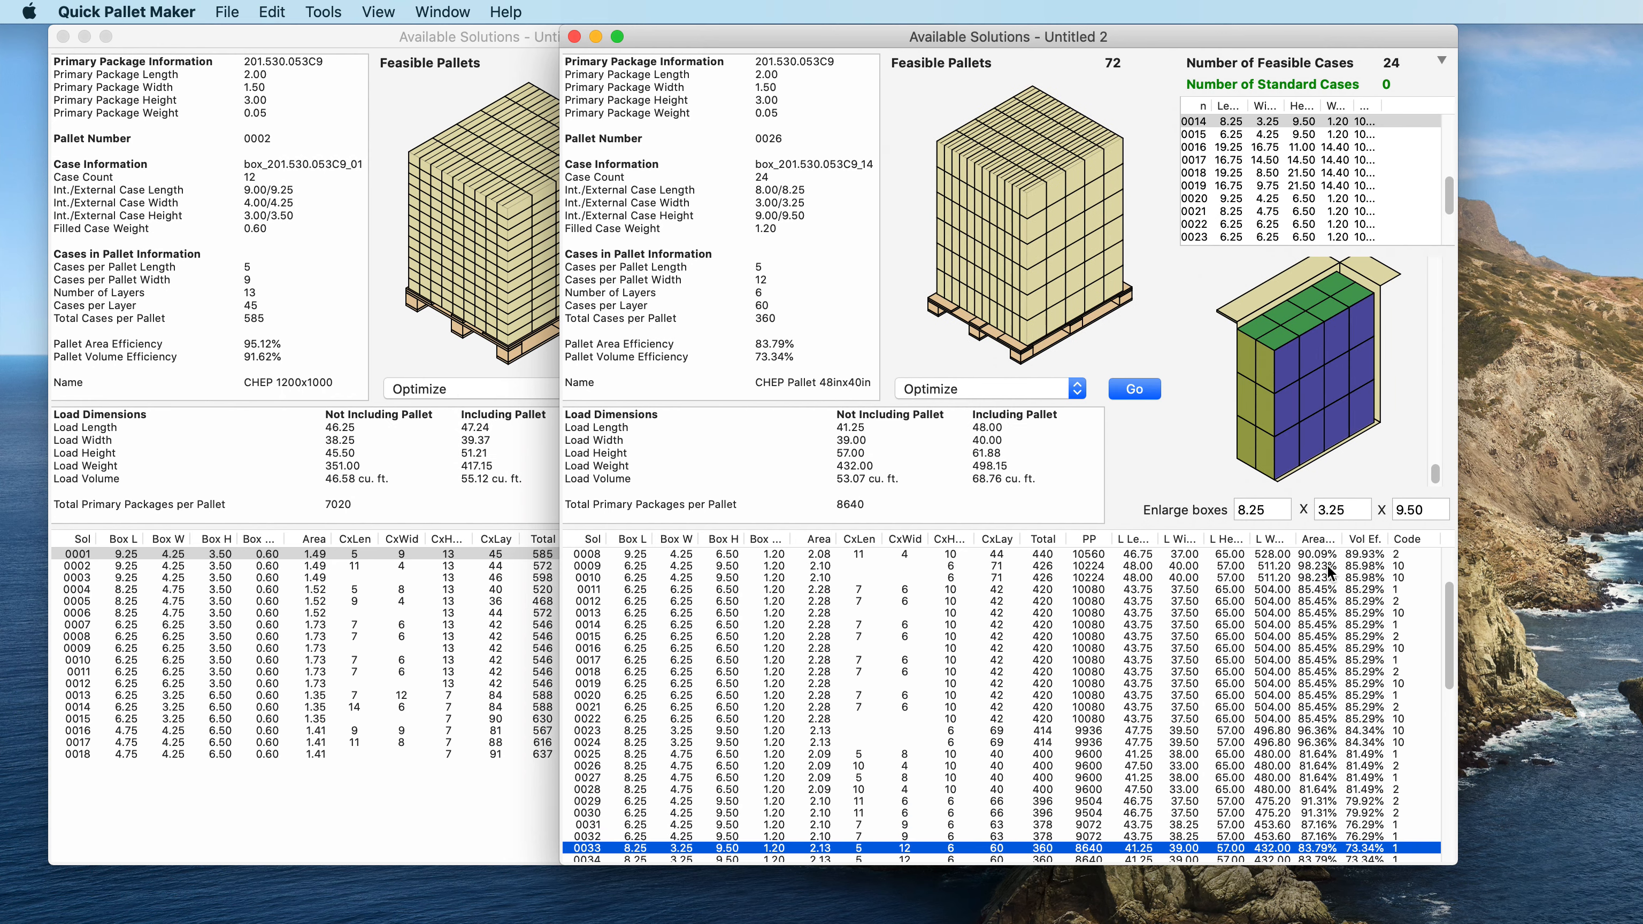
key(Down)
key(Down)
key(Down)
key(Down)
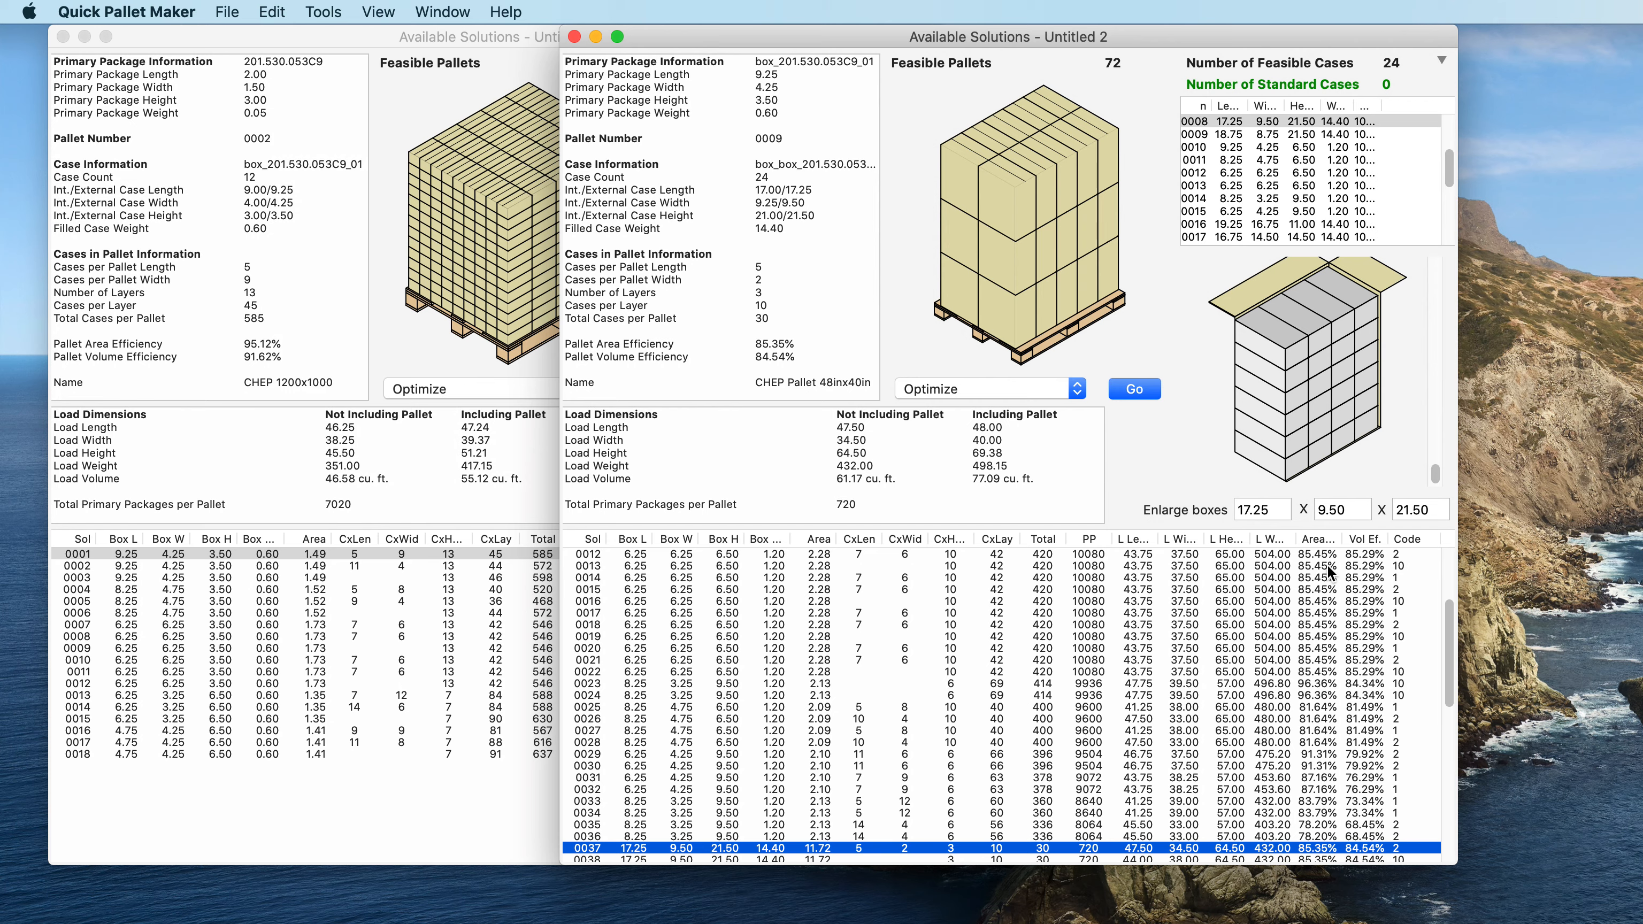
key(Down)
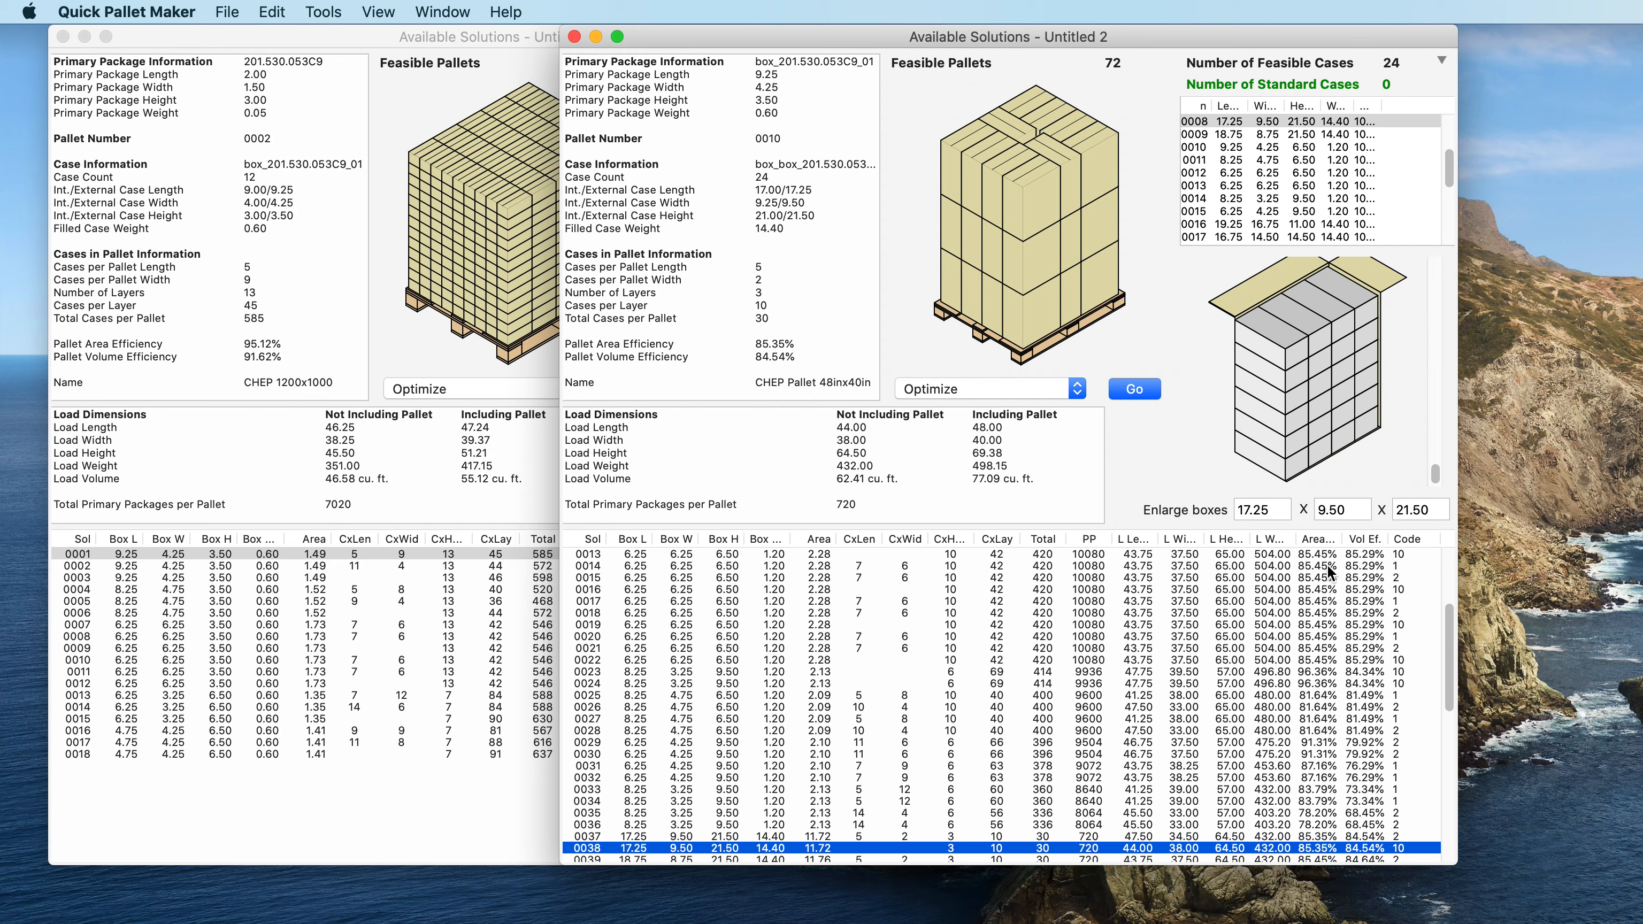
key(Down)
key(Up)
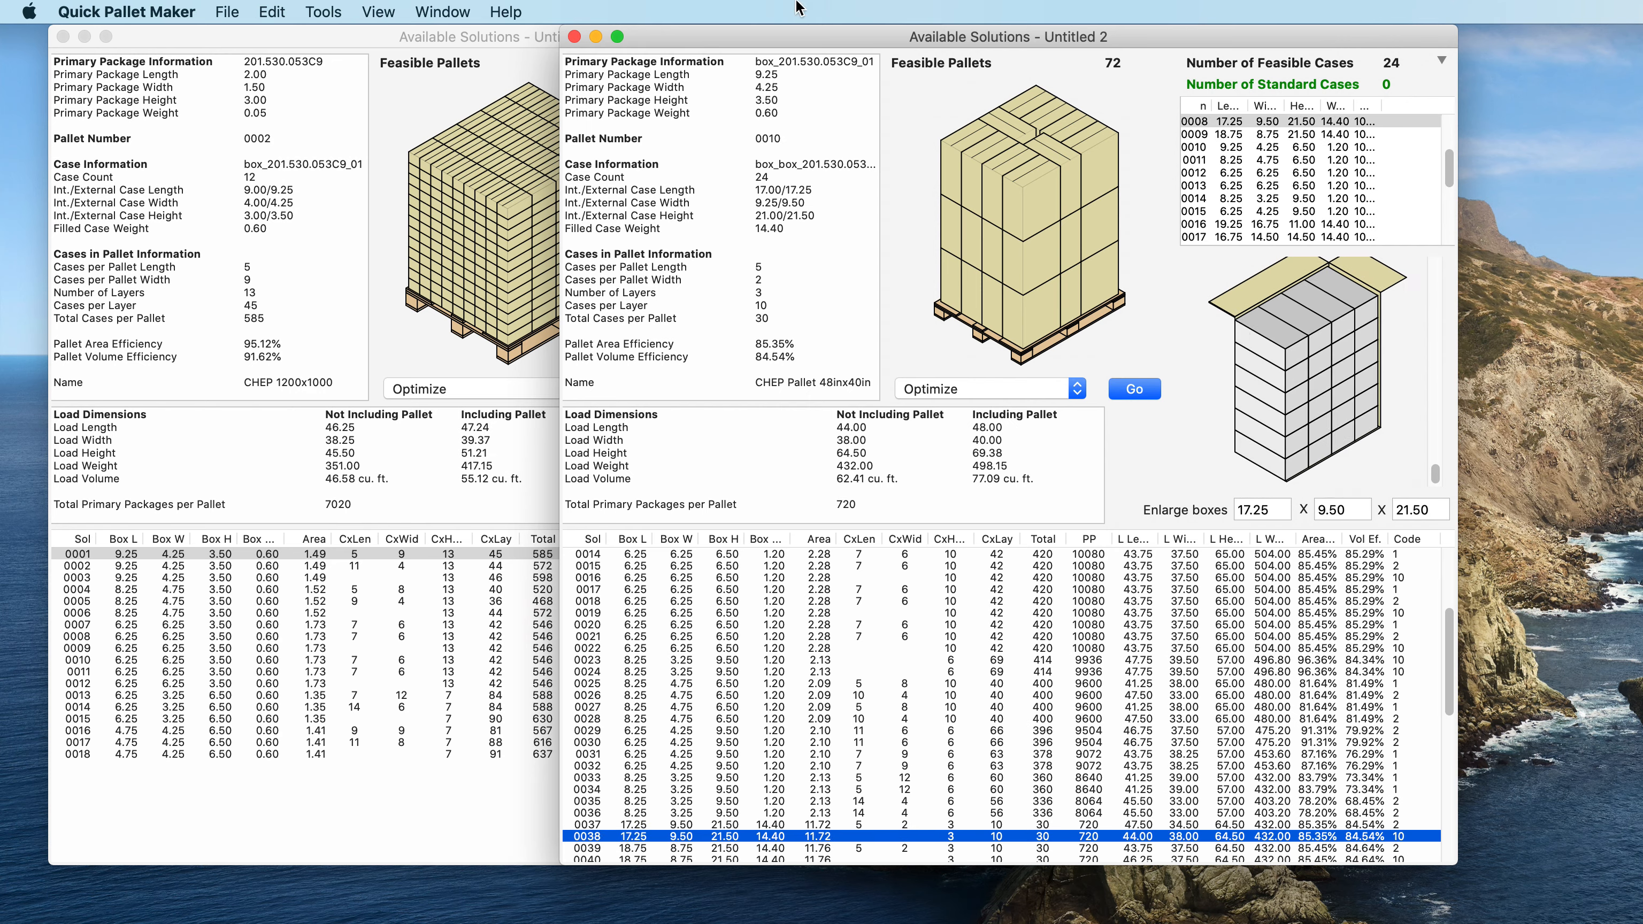
Step: Open the Detailed Report for solution 0038, move it clear of the solutions list's case details, and inspect the primary package's dimensions
click(443, 8)
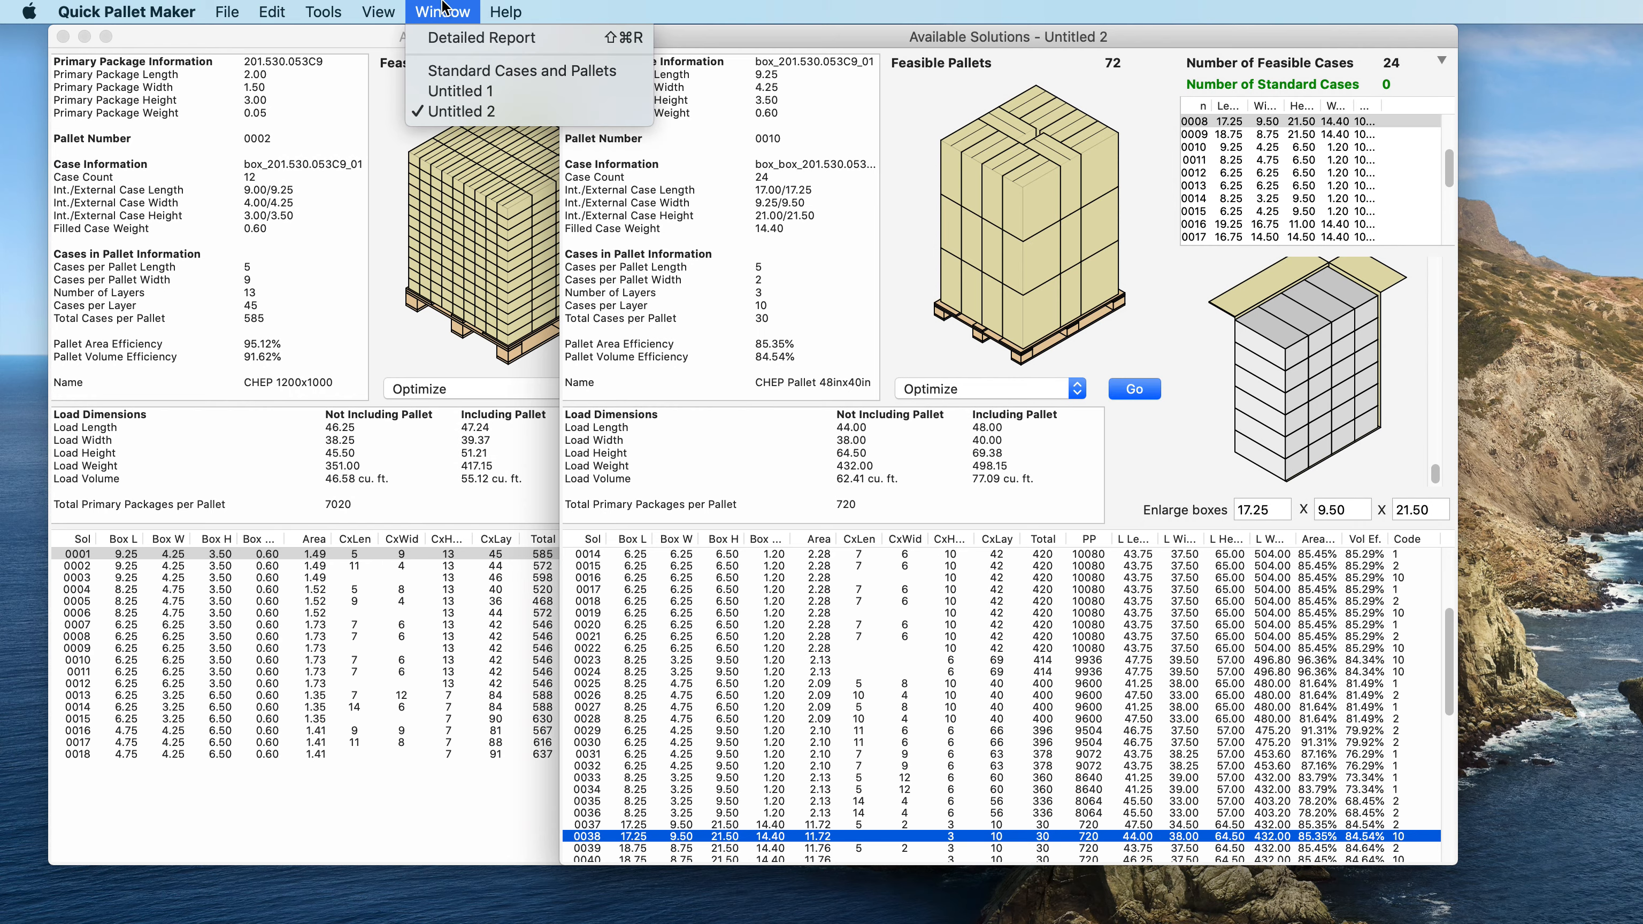
click(453, 42)
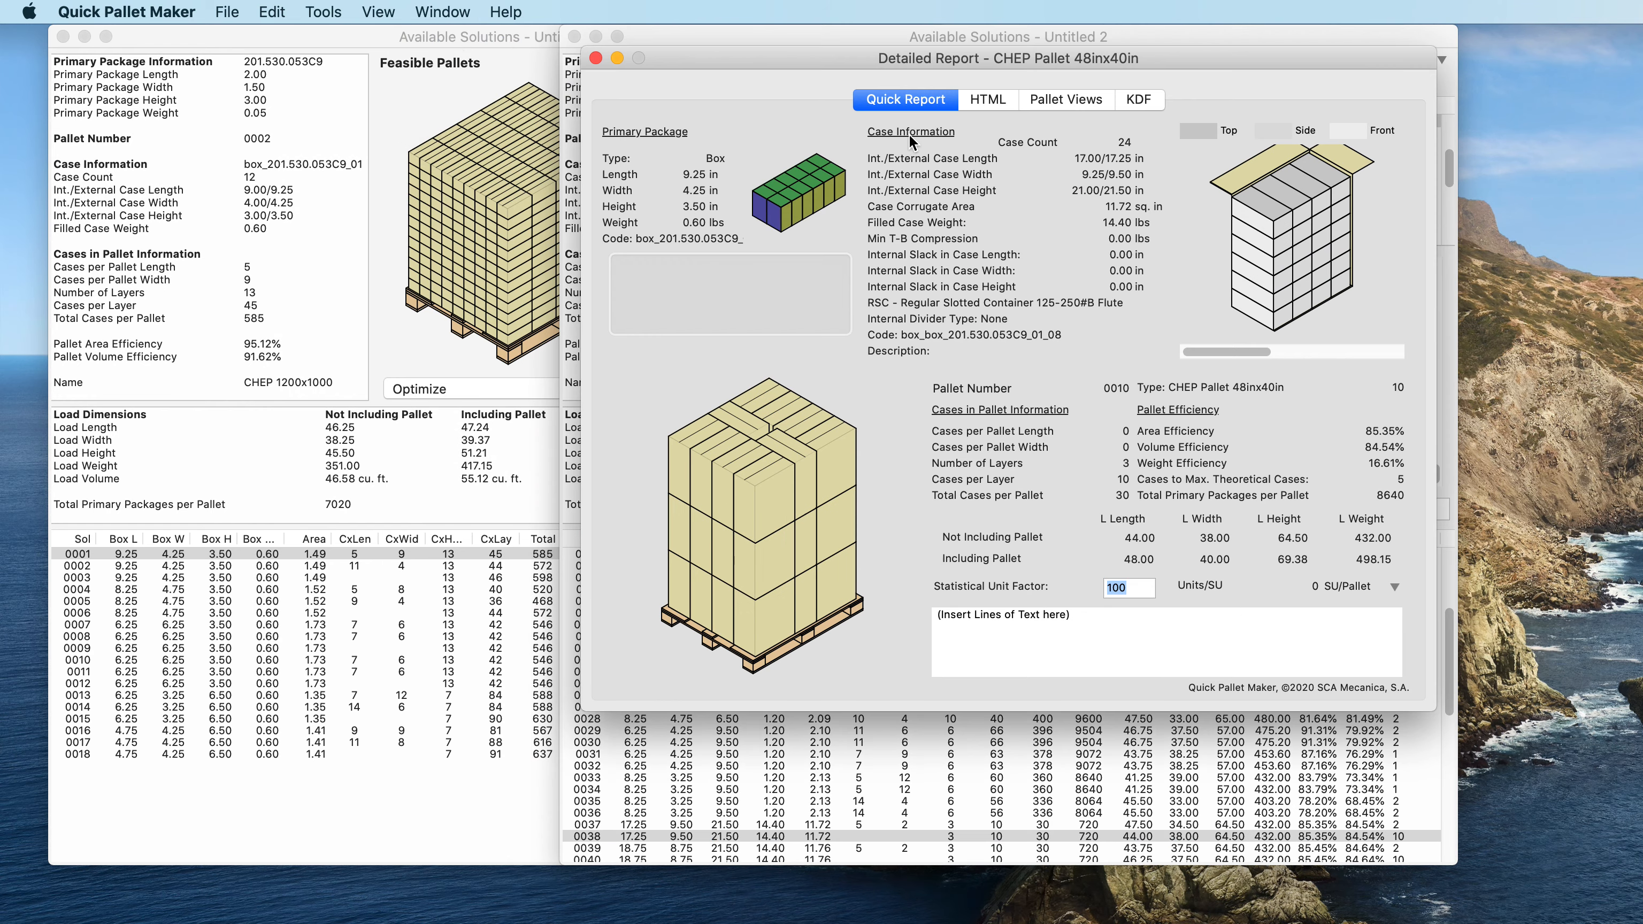
drag(846, 67, 895, 97)
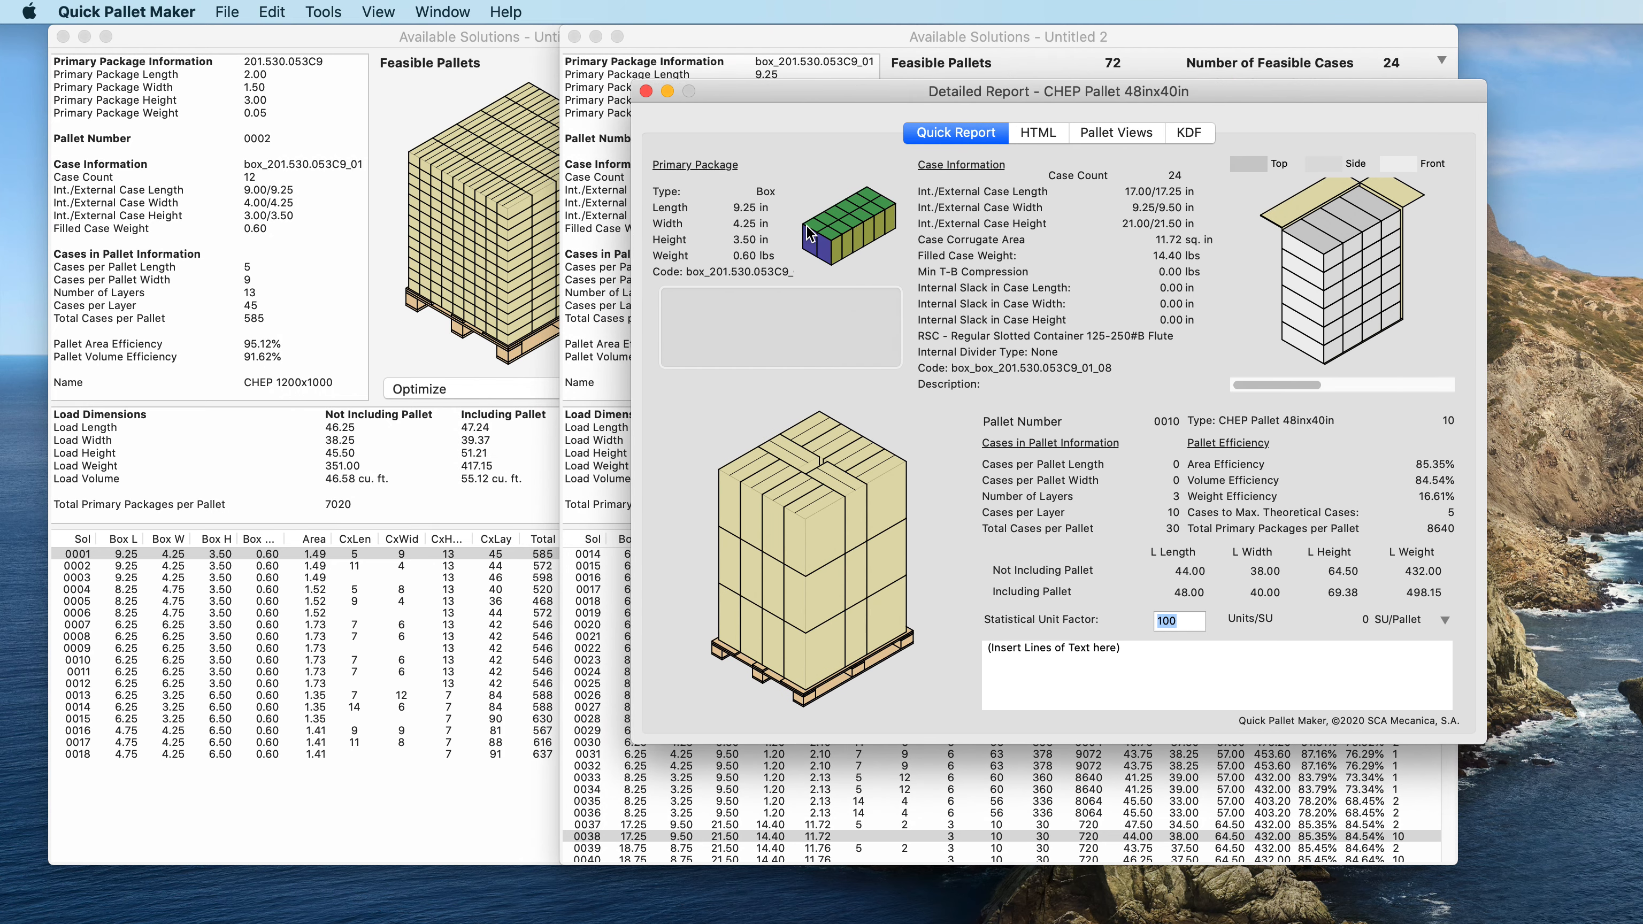
mouse_move(834, 252)
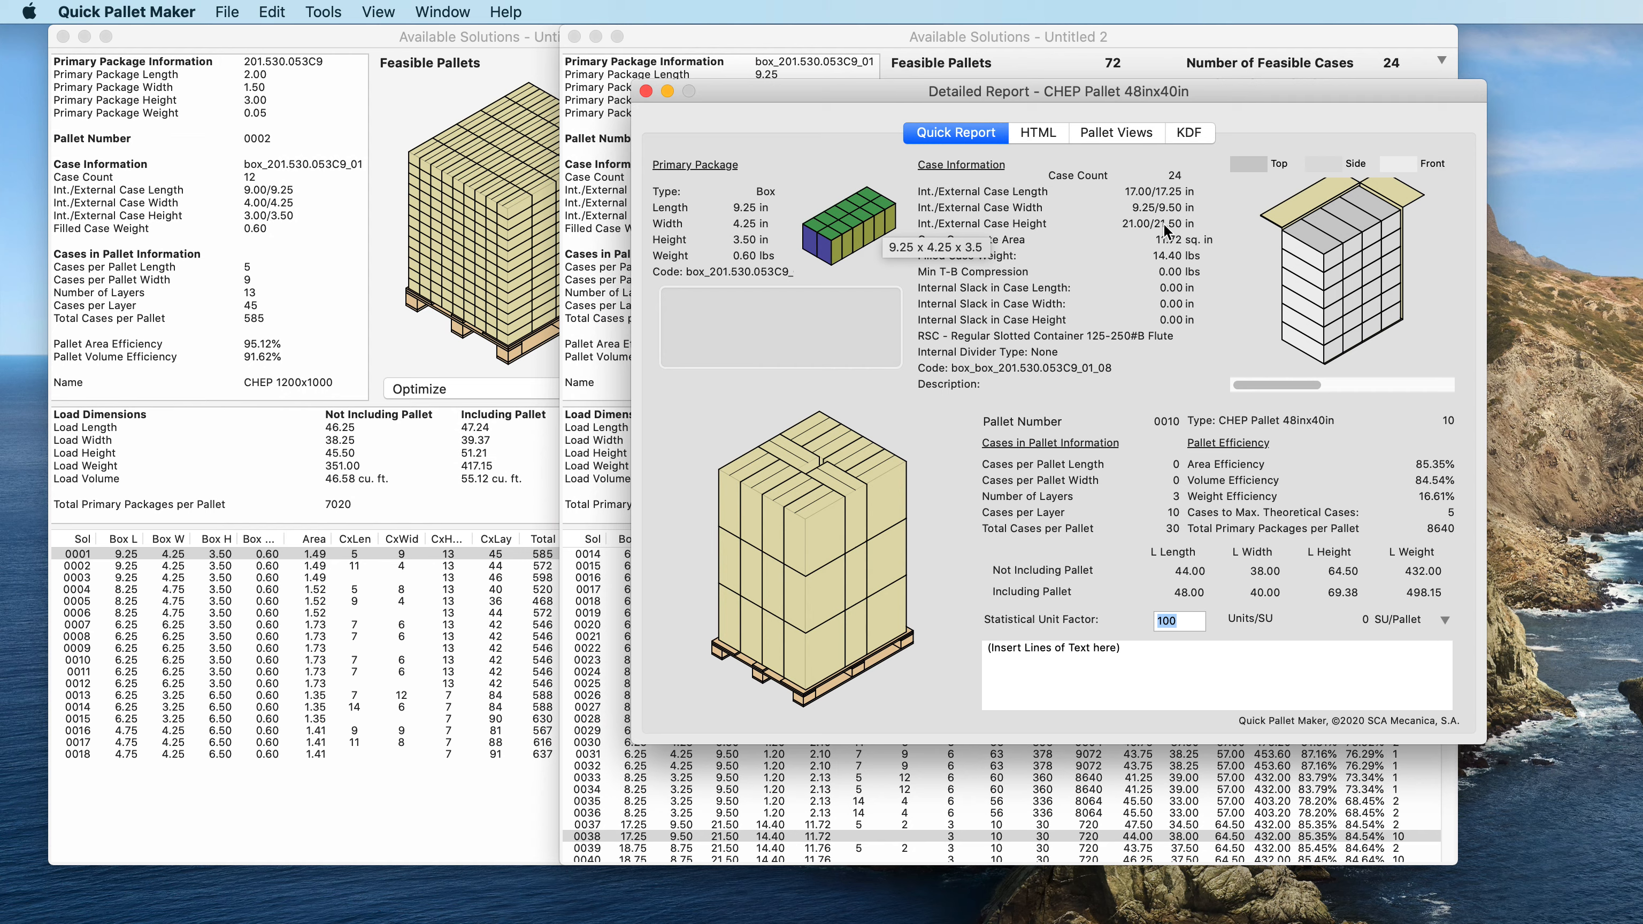
Step: Inspect the case's external and internal dimensions in the report, and switch its drawing to the closed case and back to the contents view
mouse_move(1313, 268)
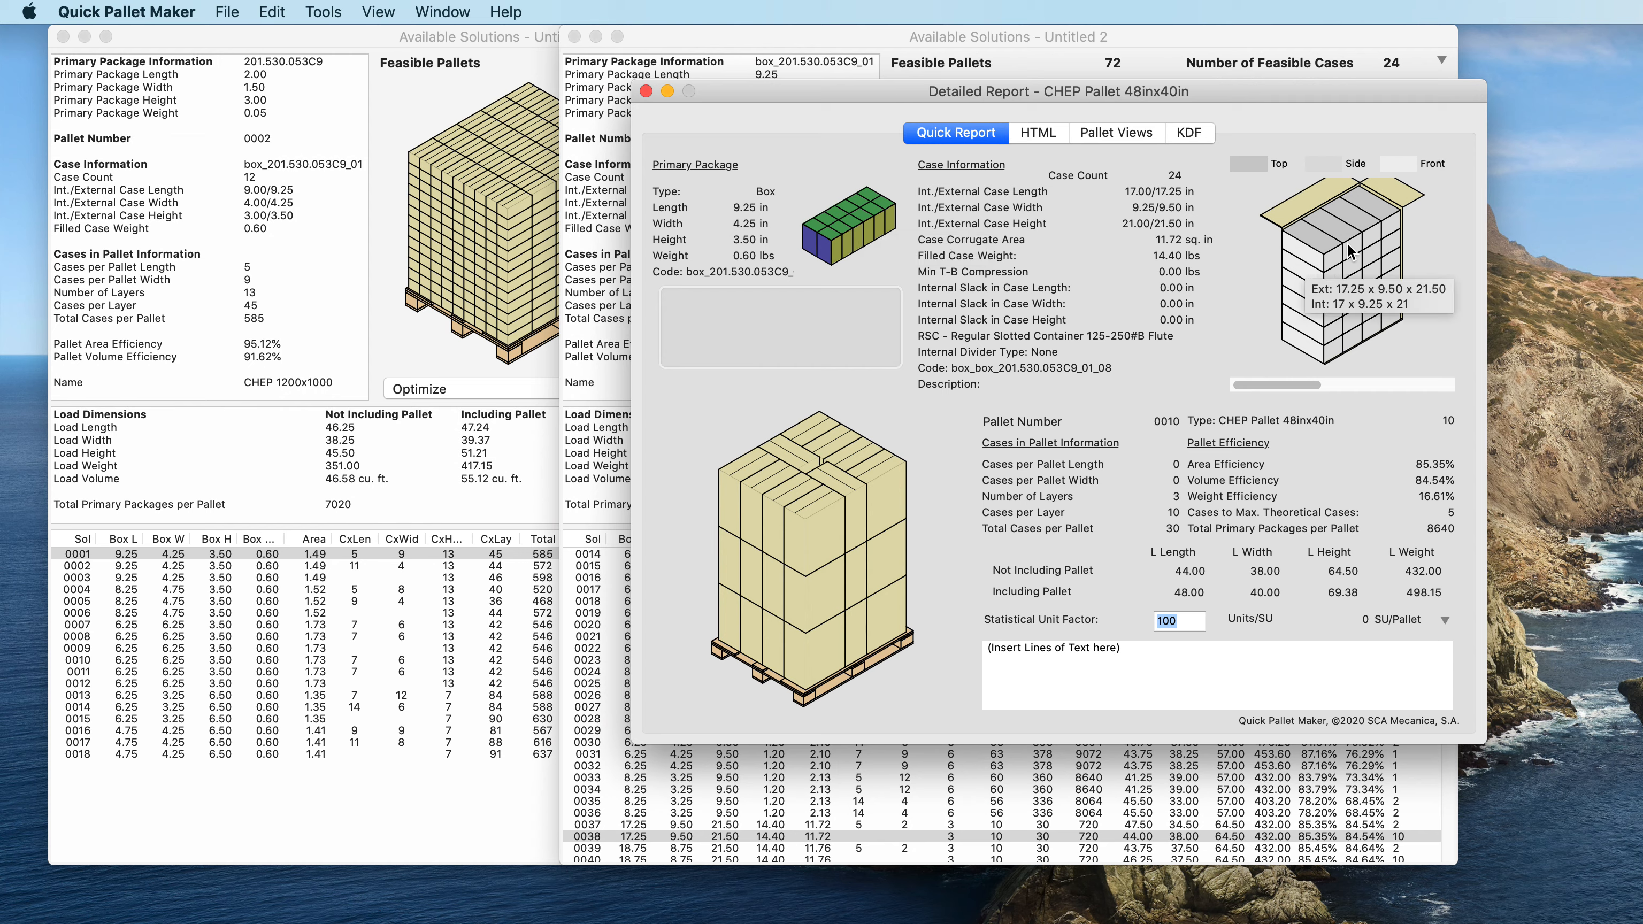
click(1331, 250)
click(1331, 250)
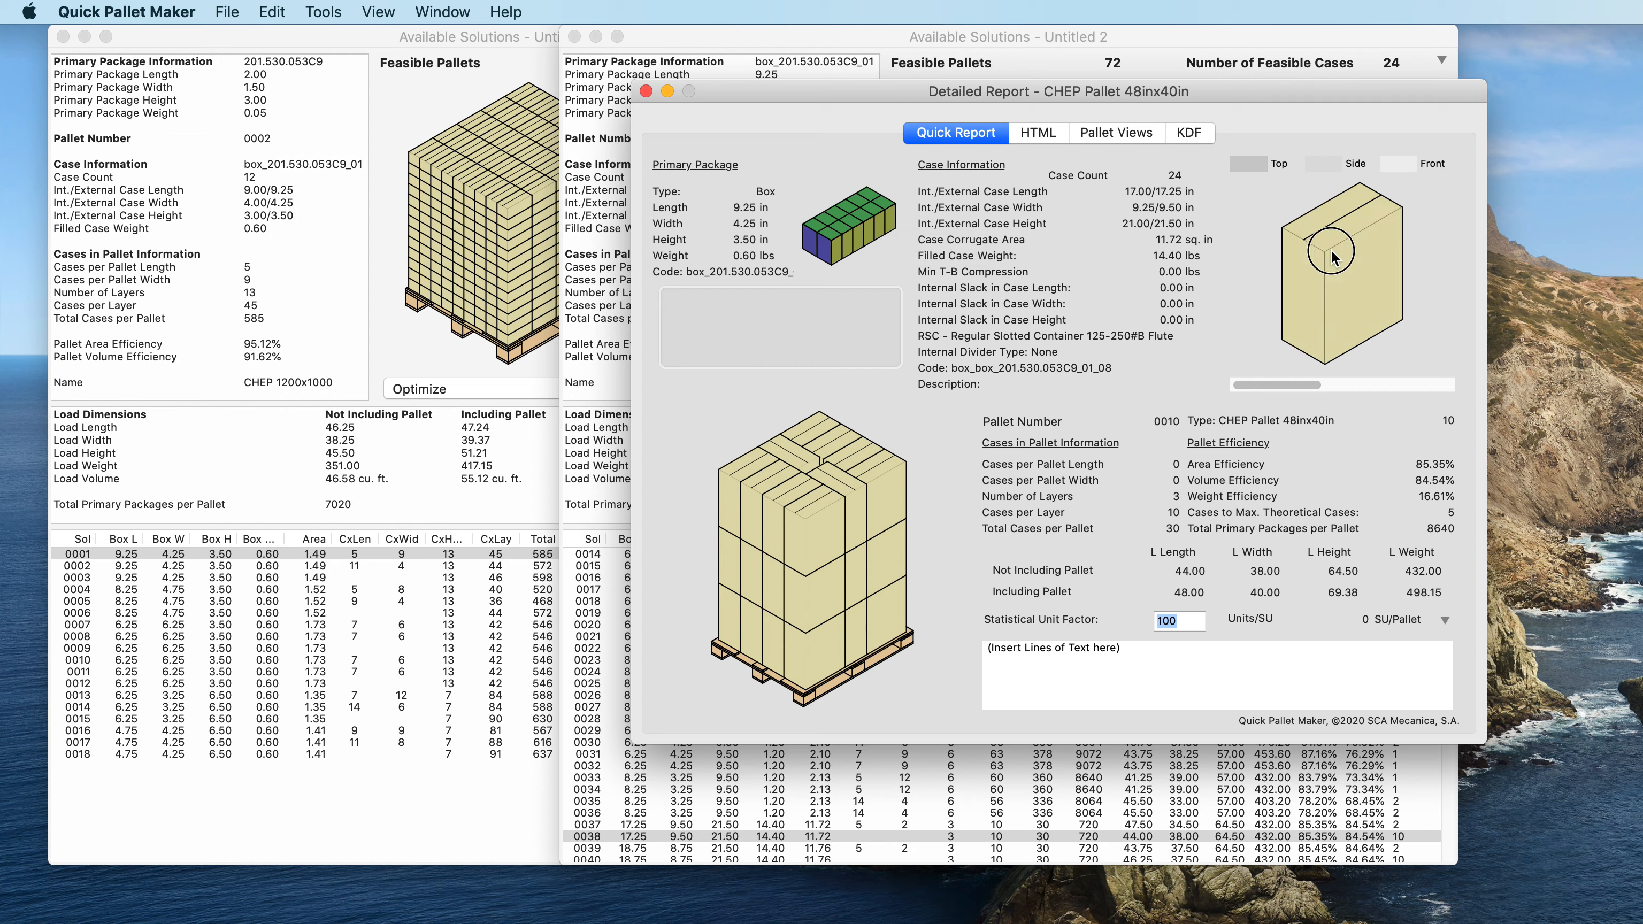
click(1330, 250)
click(1331, 251)
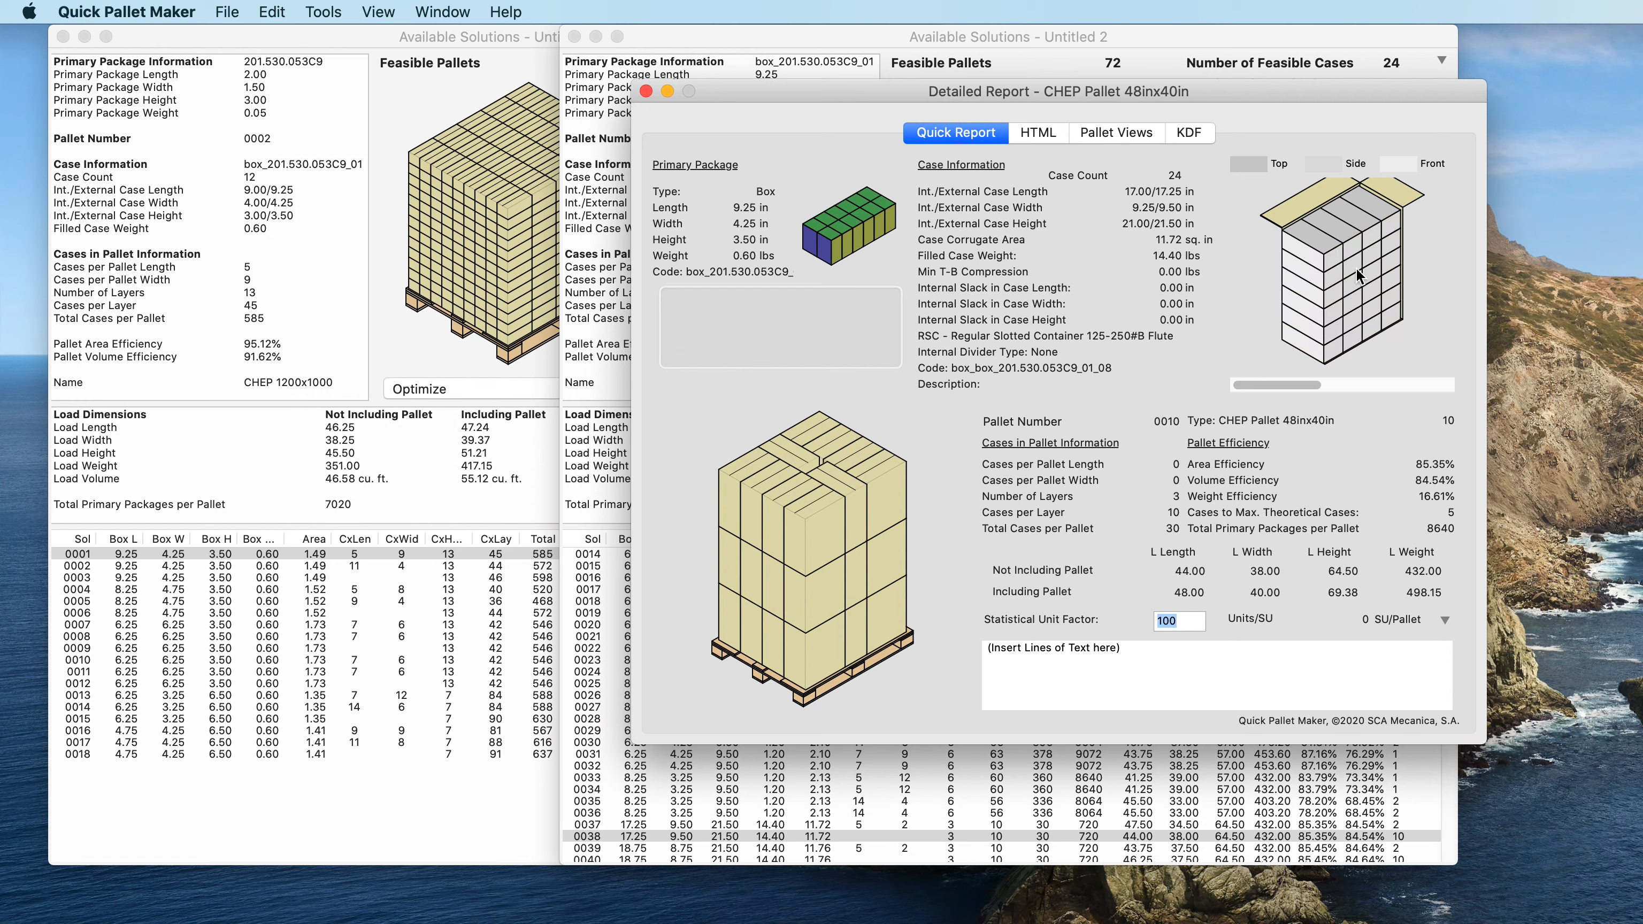